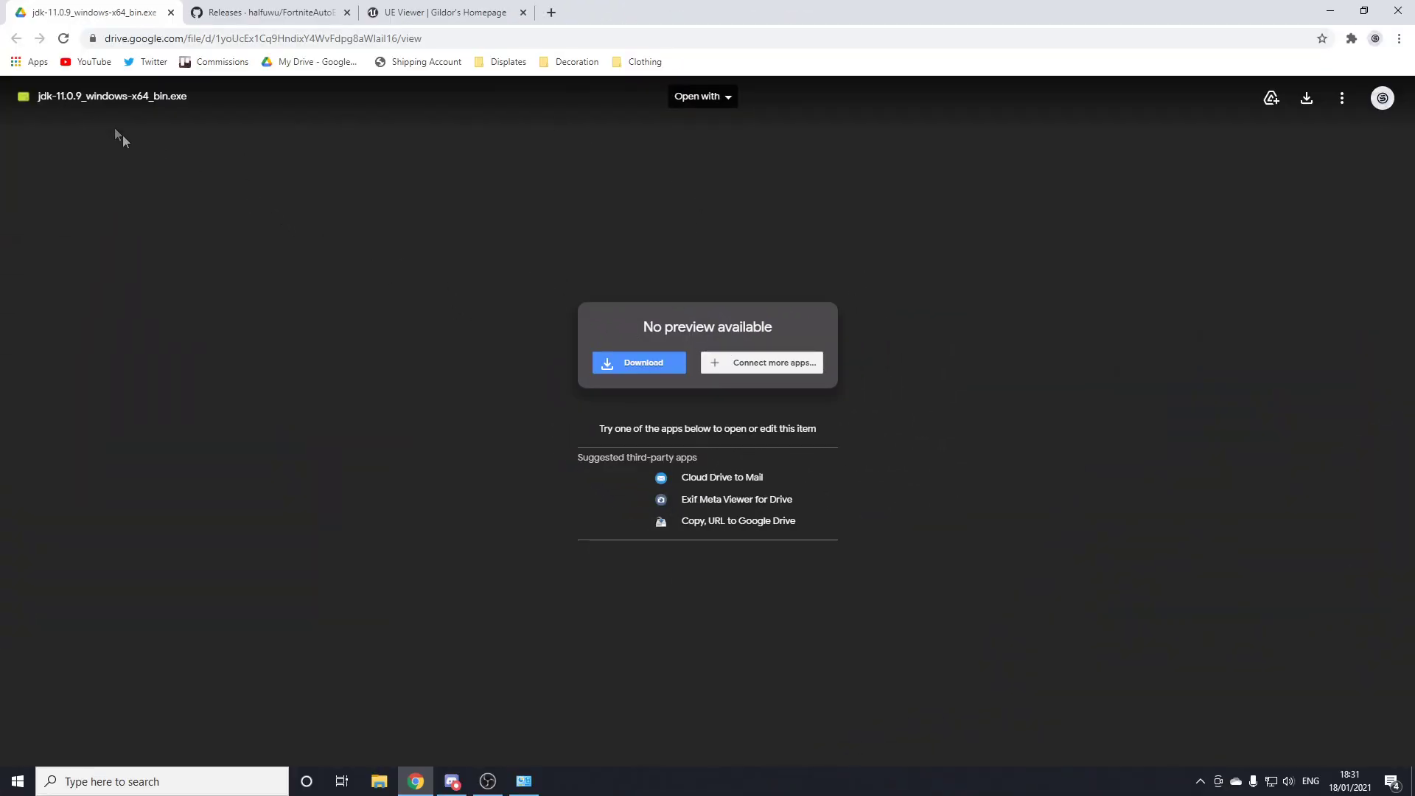
Check Programs and Features for an installed Java SE Development Kit and view the FortniteAutoExporter release and its assets.
left_click(535, 784)
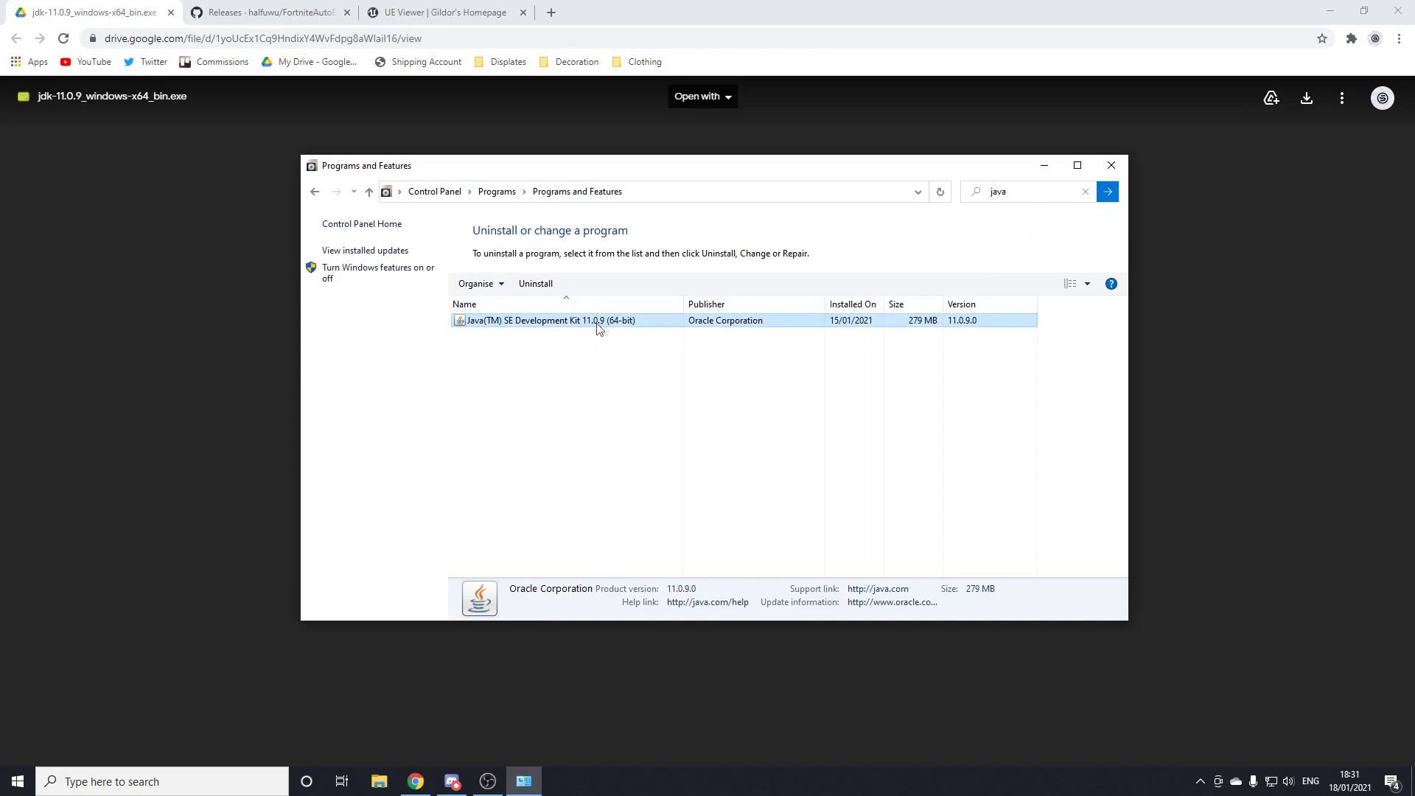
left_click(1045, 165)
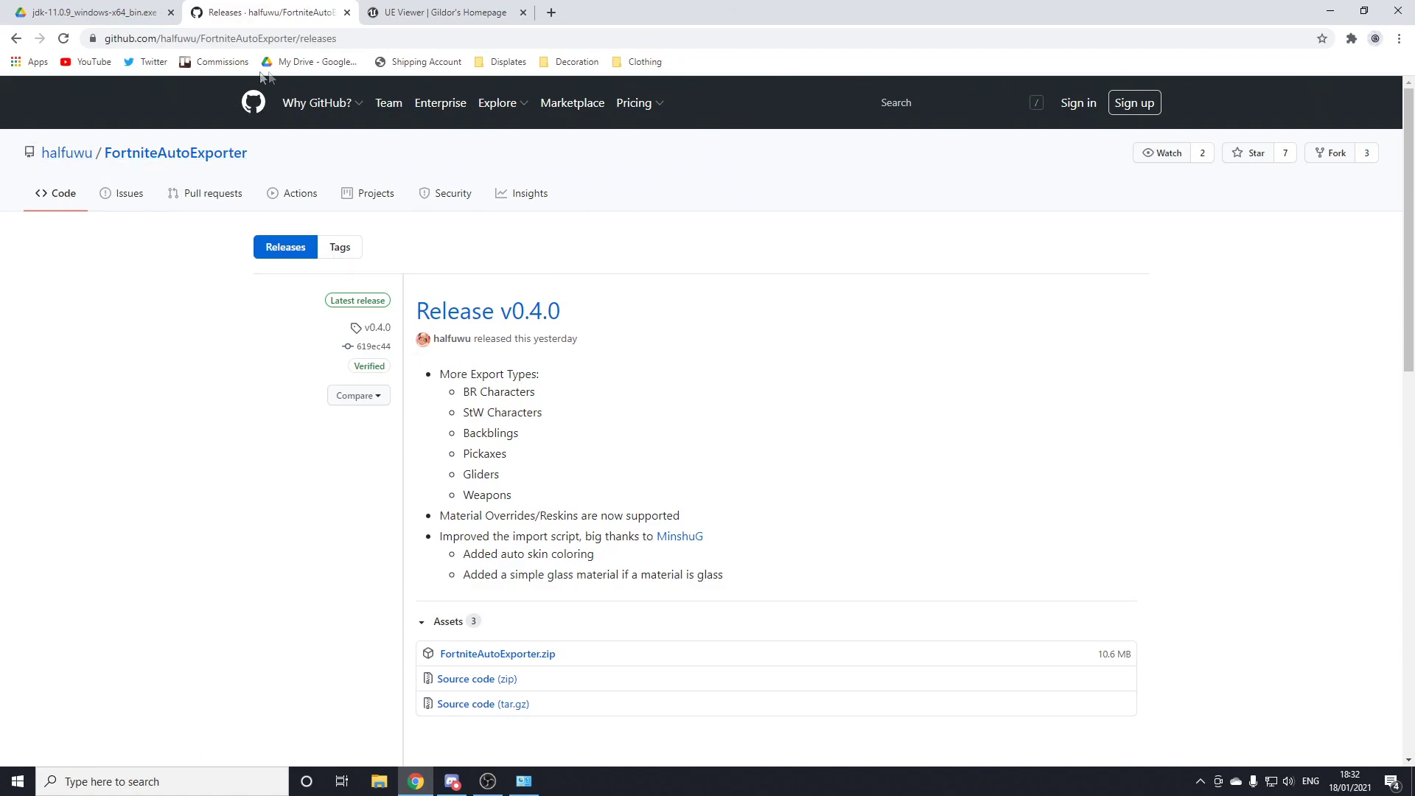
scroll(487, 280, "down", 1)
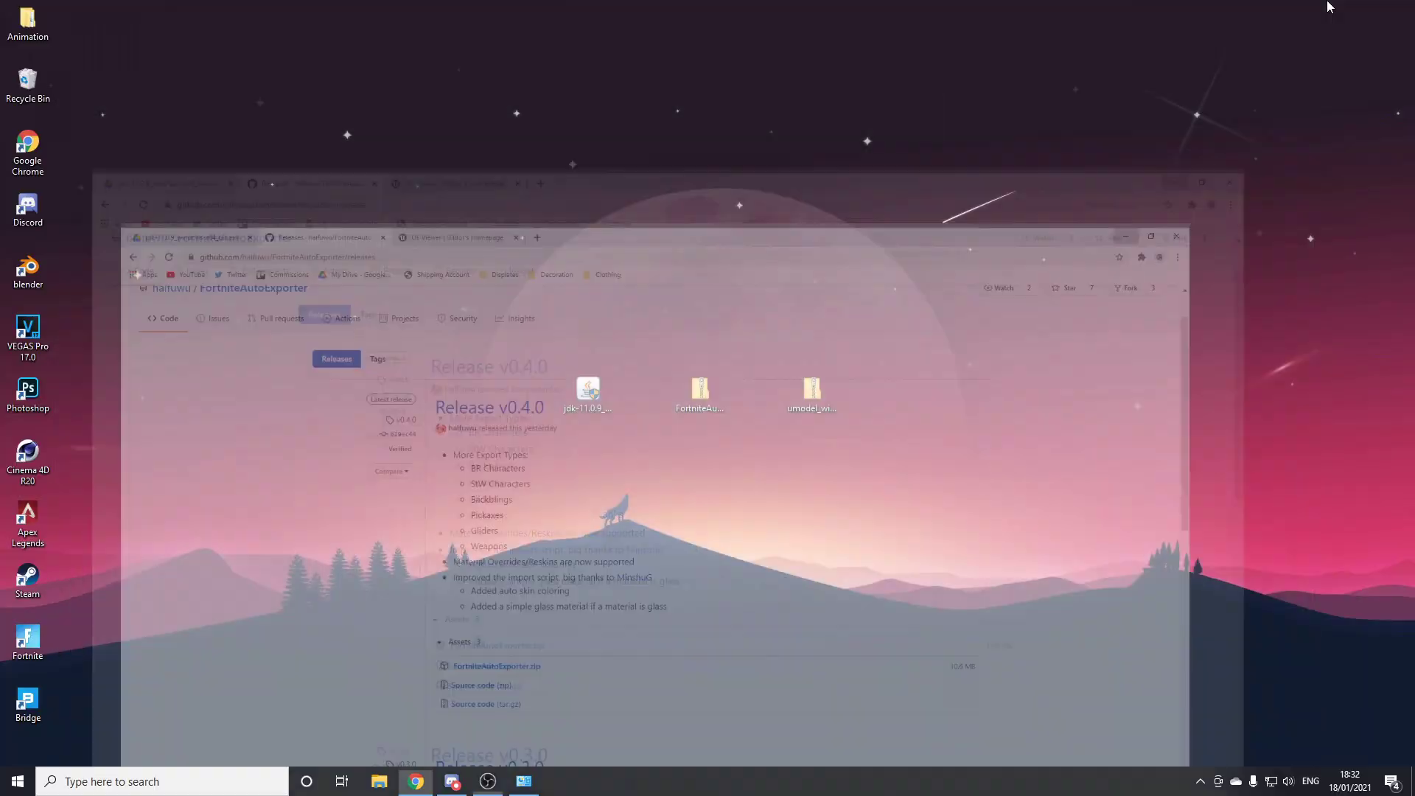
left_click(1331, 10)
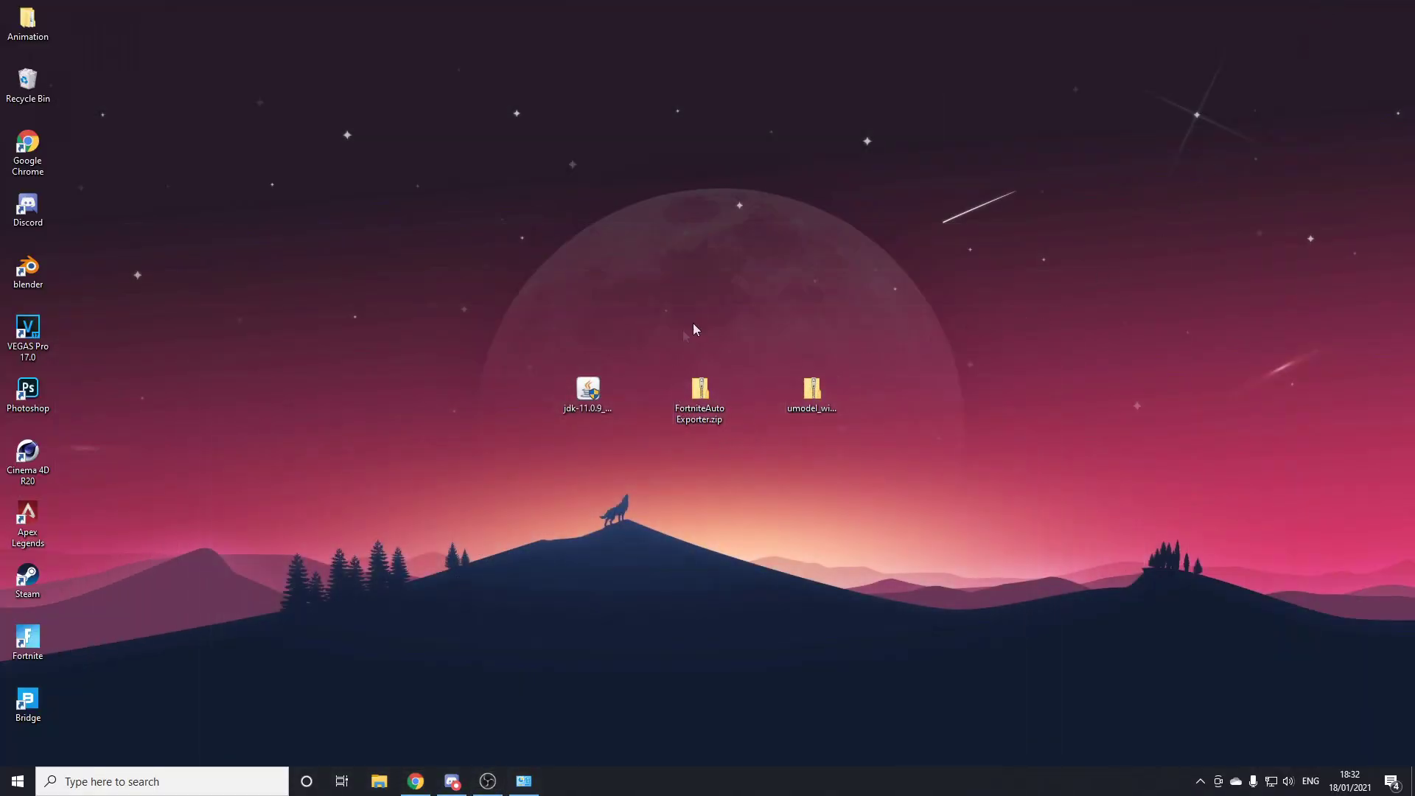
Open FortniteAutoExporter.zip and create a new desktop folder named Exporter.
double_click(702, 398)
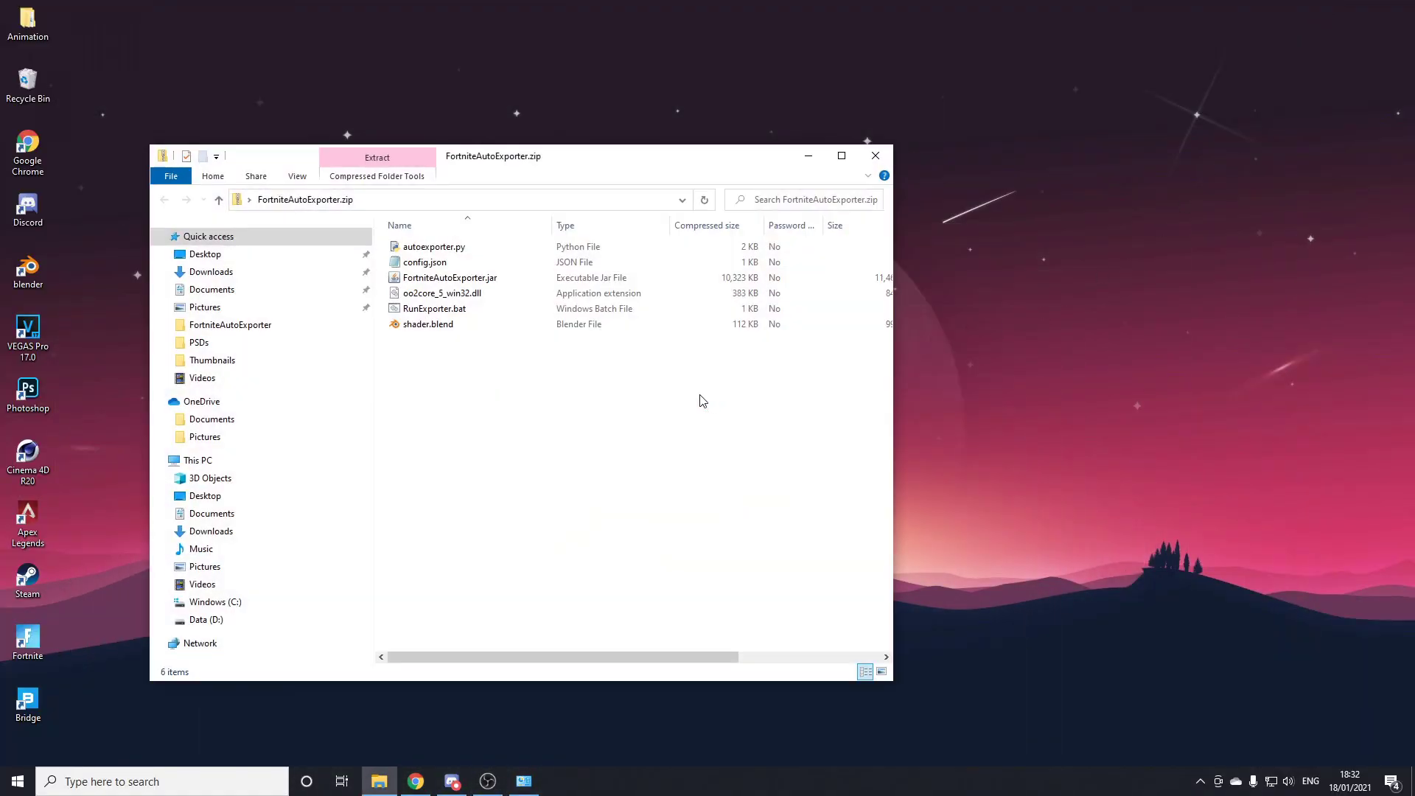
left_click_drag(473, 353, 479, 401)
right_click(988, 232)
mouse_move(1062, 377)
left_click(1184, 373)
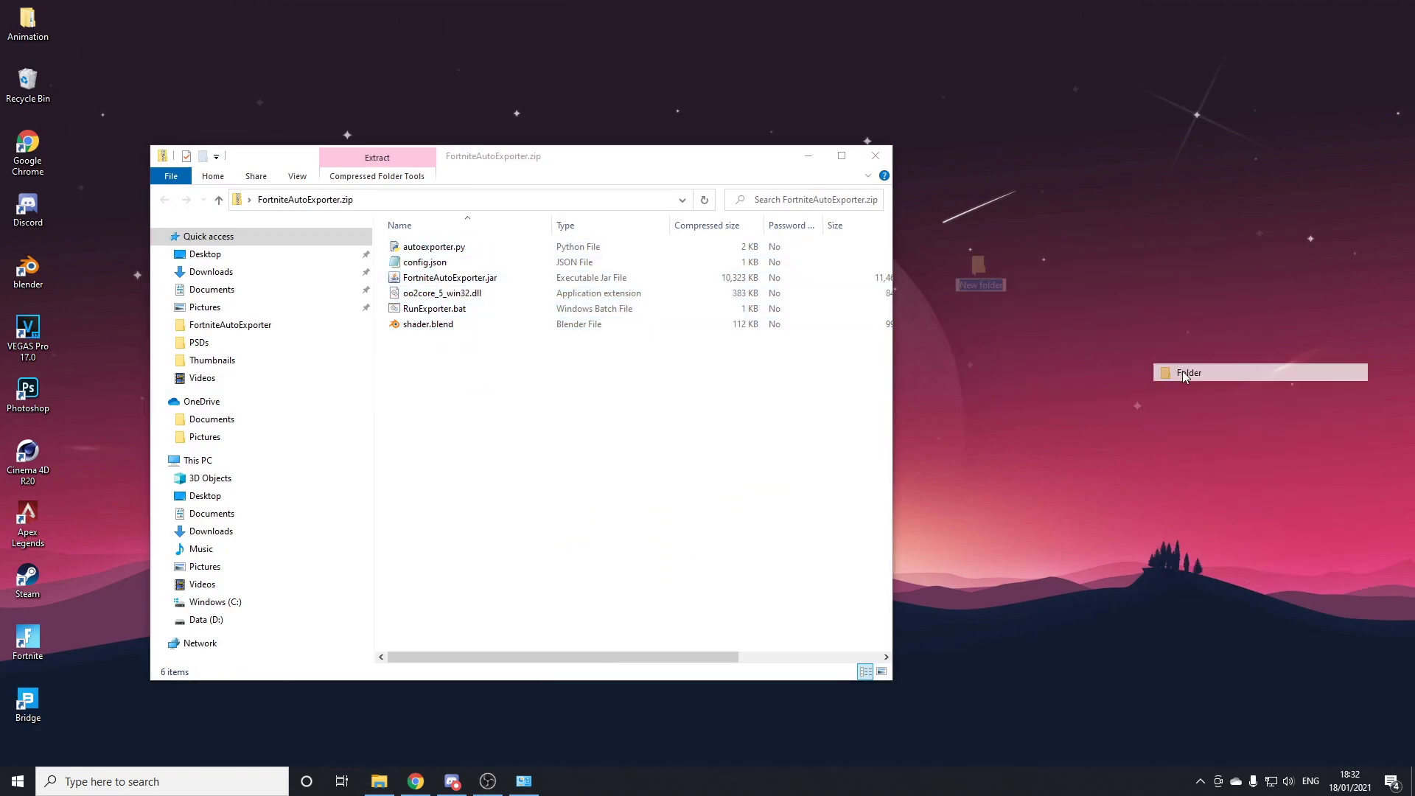
type("Exporter")
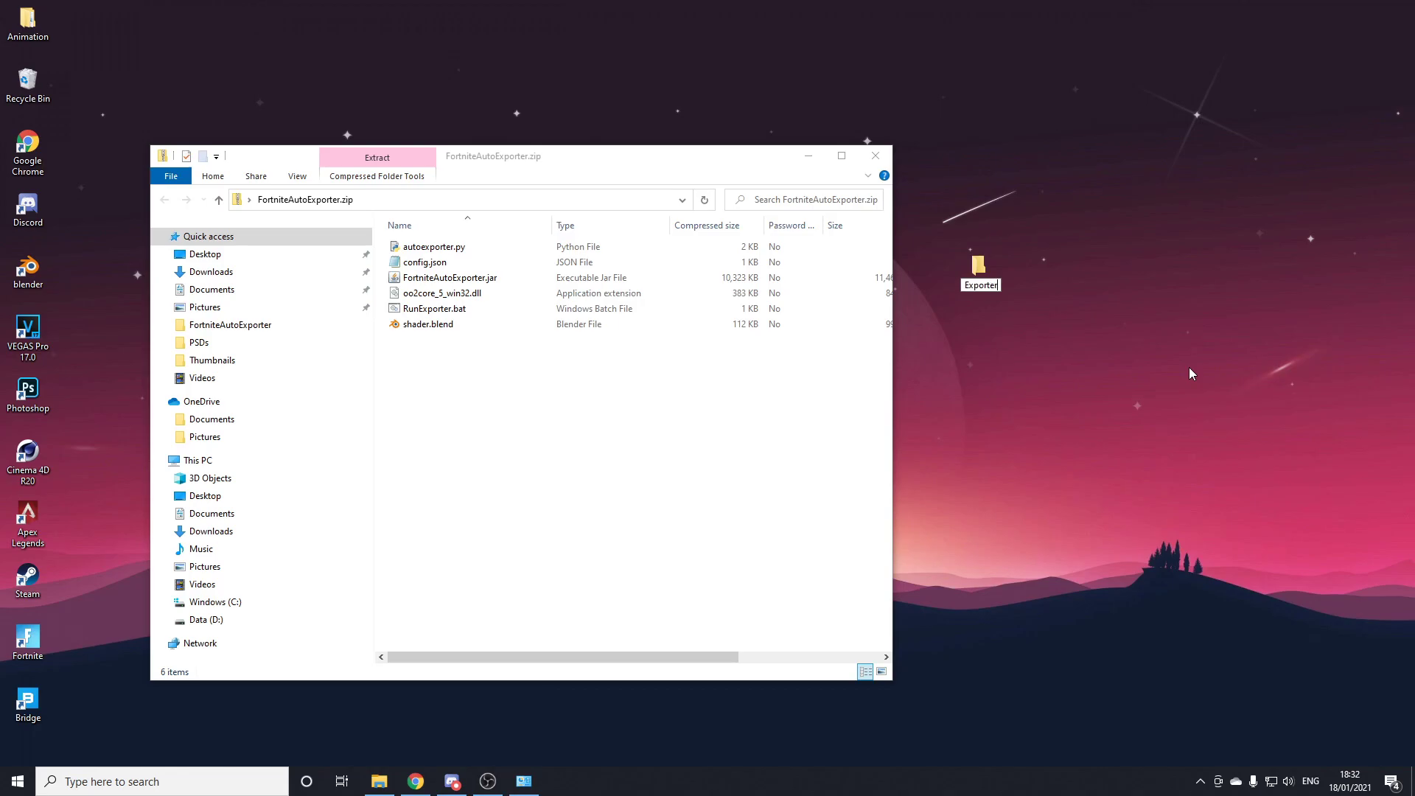
key("Return")
Extract all six files from FortniteAutoExporter.zip into the Exporter folder, and delete the archive from the desktop.
double_click(997, 280)
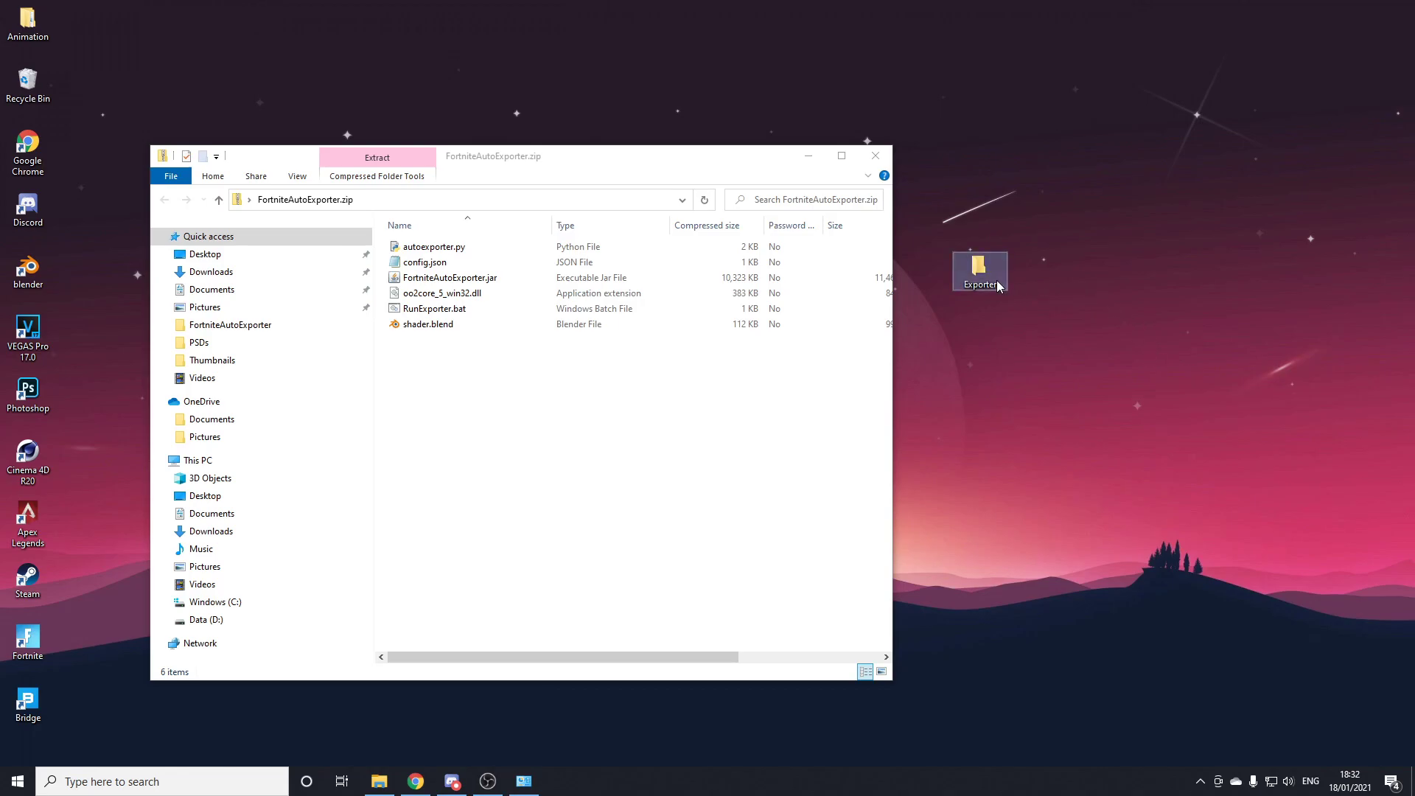
left_click_drag(540, 159, 395, 155)
left_click_drag(382, 373, 855, 421)
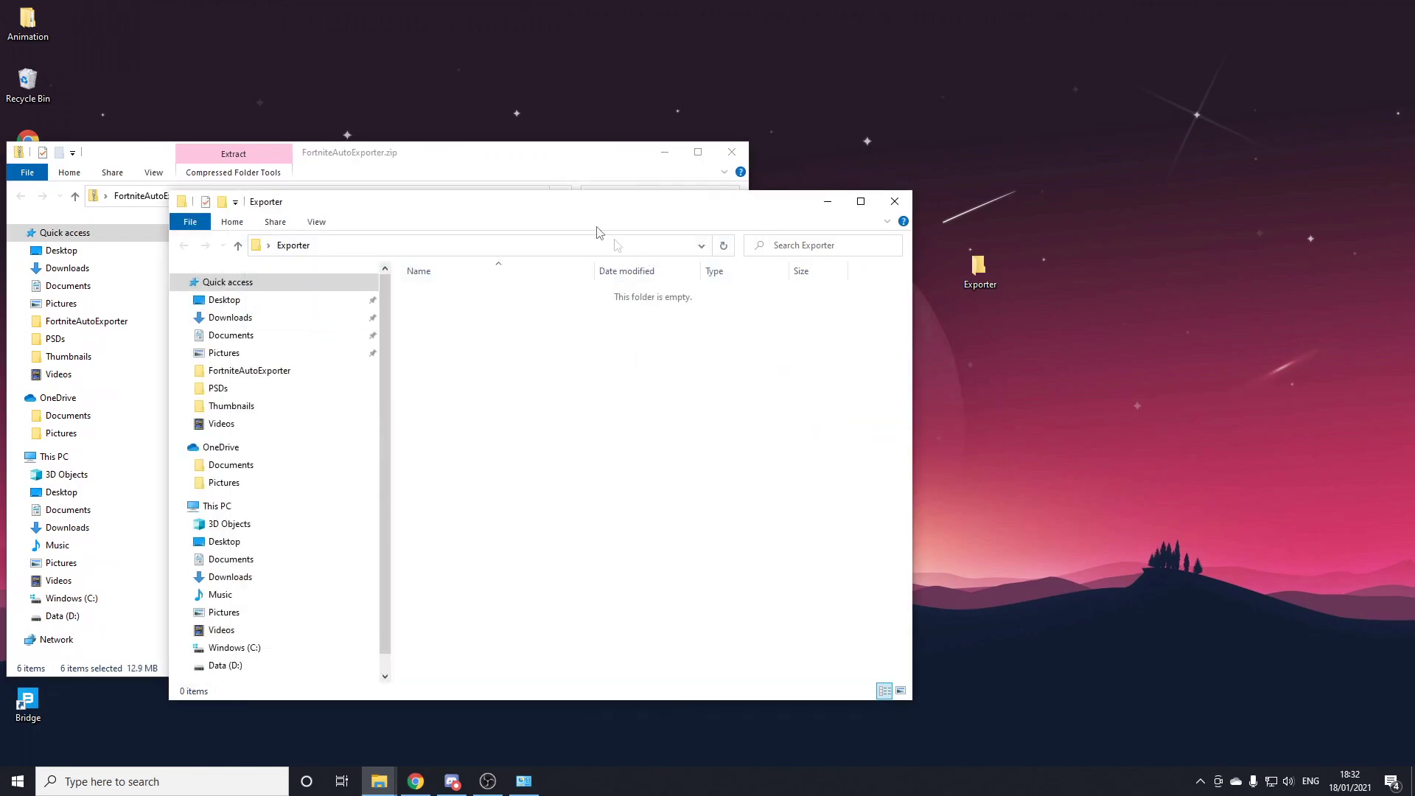
left_click(531, 158)
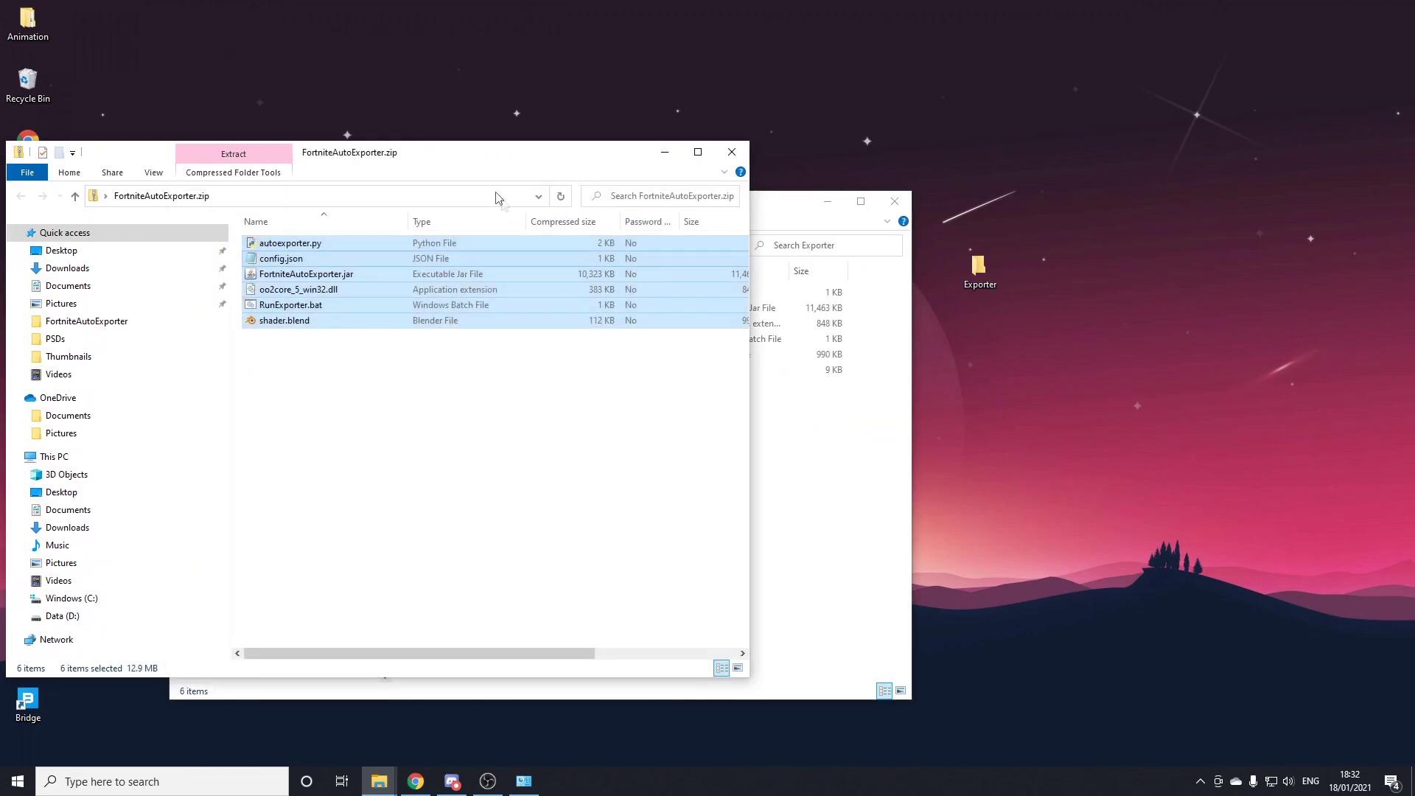
left_click(732, 152)
left_click(828, 201)
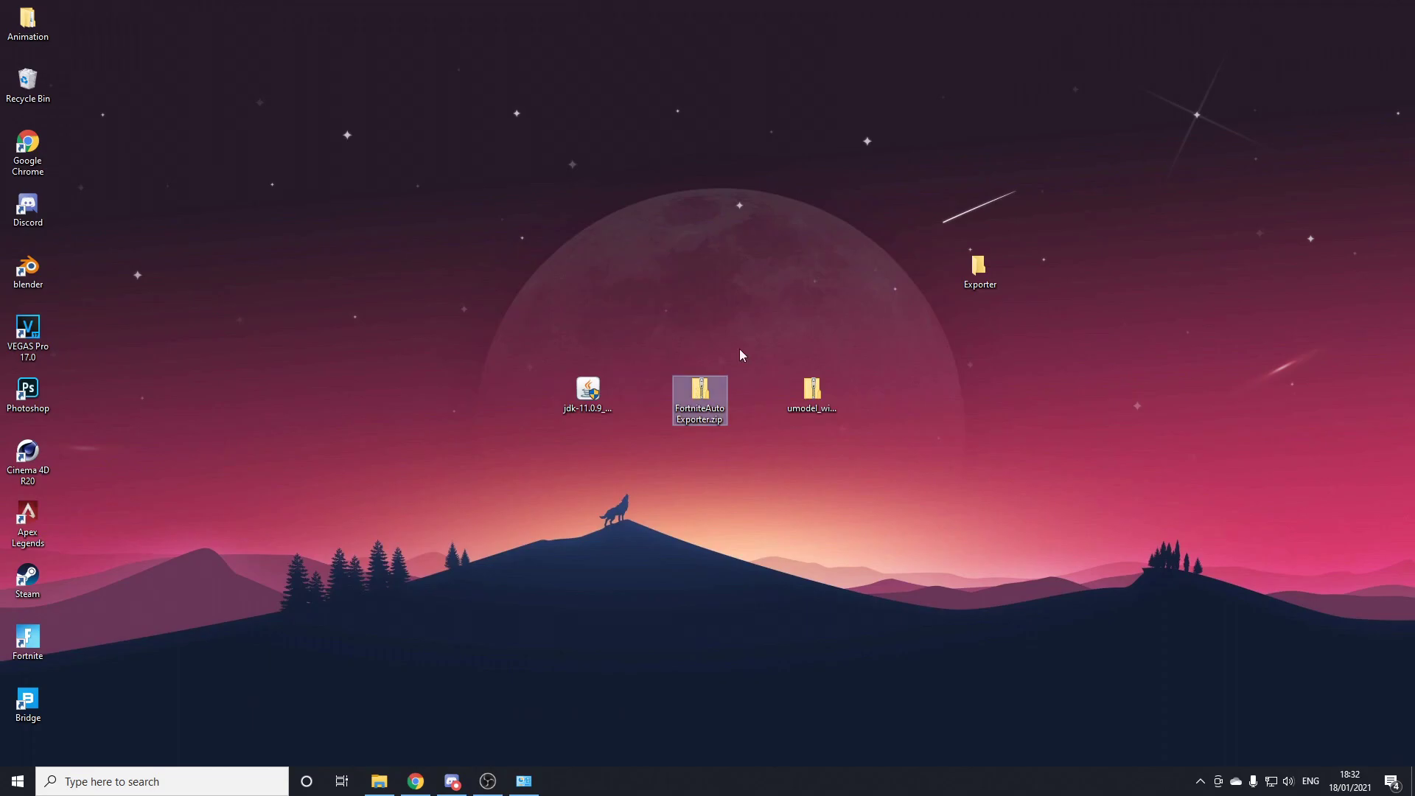
key("Delete")
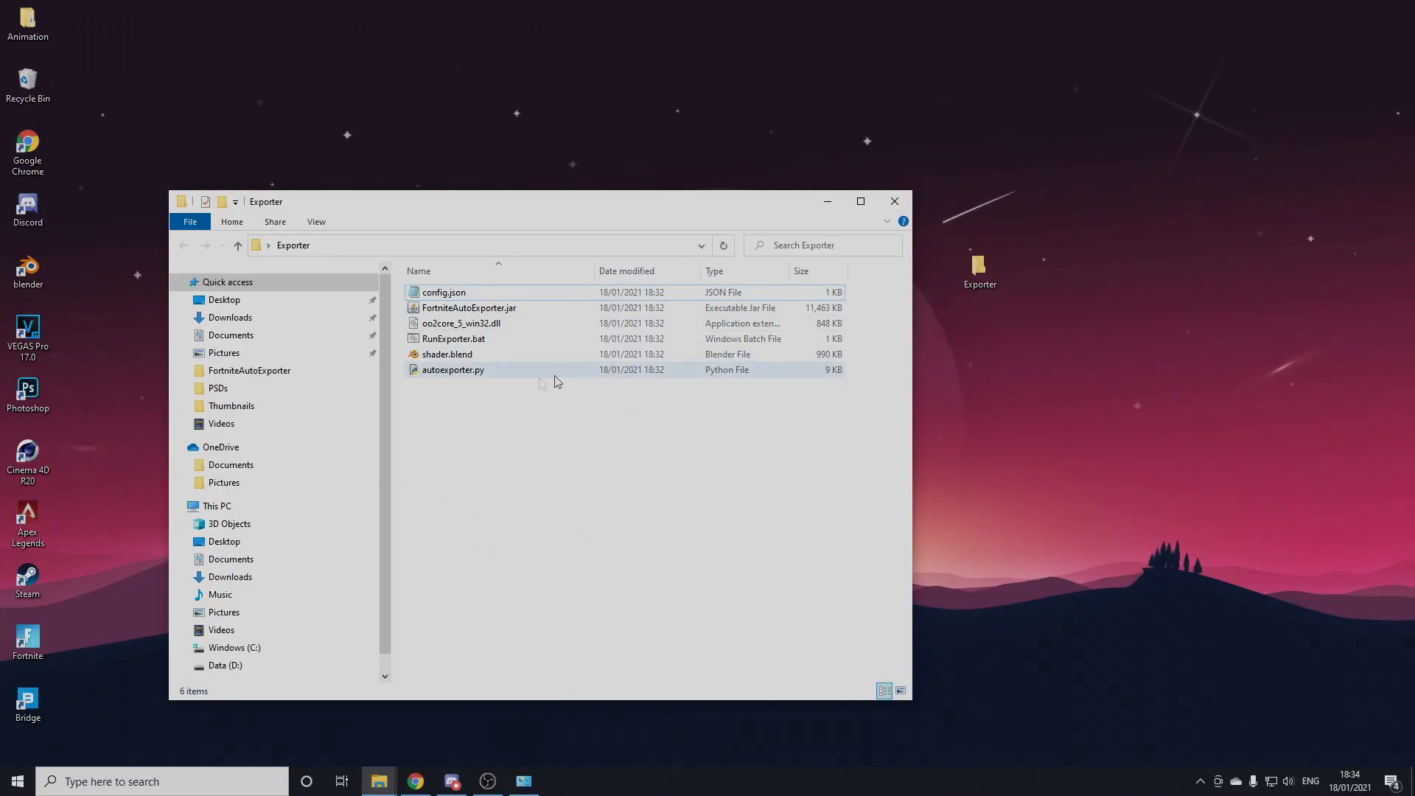
Open config.json from the Exporter folder in Notepad and locate the PaksDirectory setting.
double_click(436, 297)
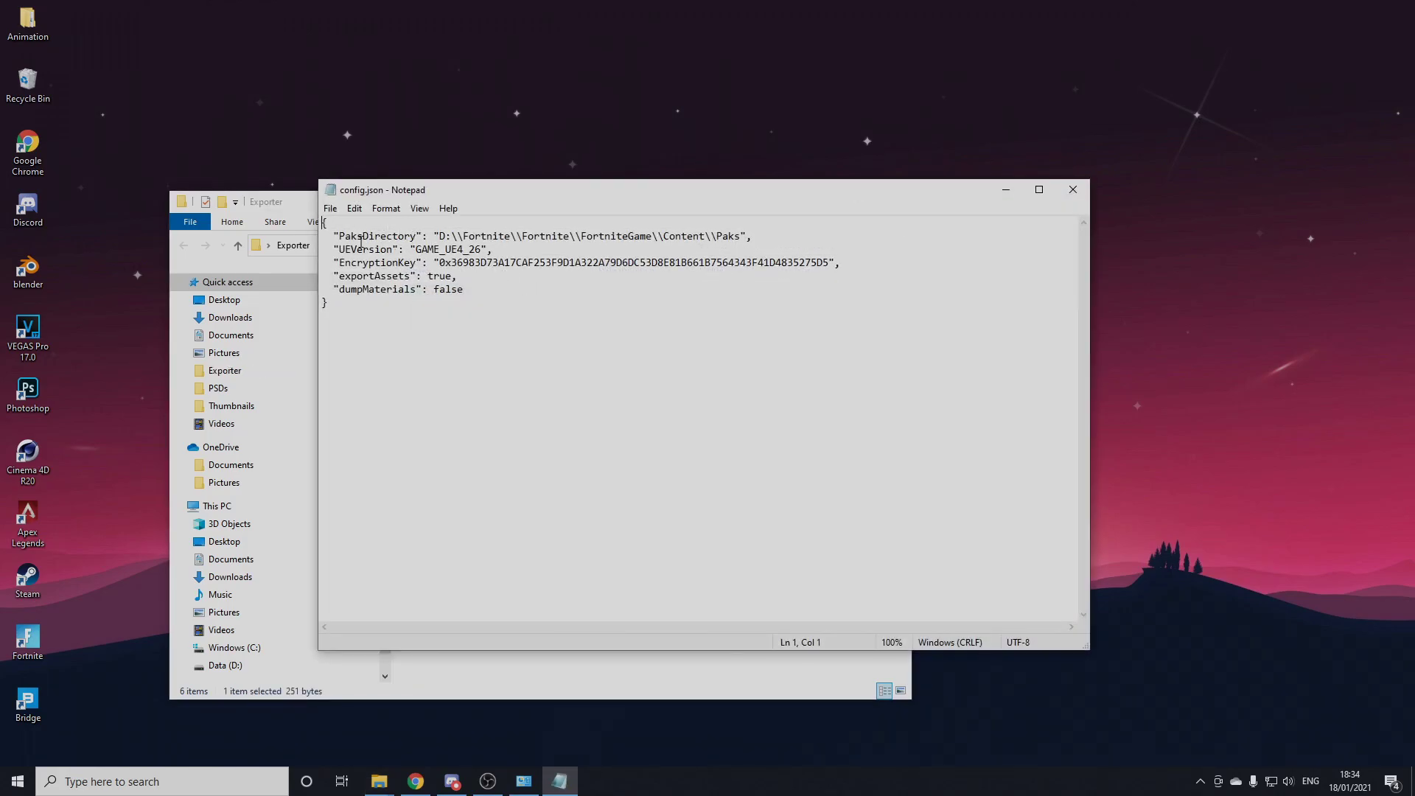
left_click_drag(345, 238, 428, 237)
left_click(418, 237)
Browse to C:\Program Files\Epic Games\Fortnite\FortniteGame\Content\Paks in File Explorer and copy the folder's path.
mouse_move(382, 774)
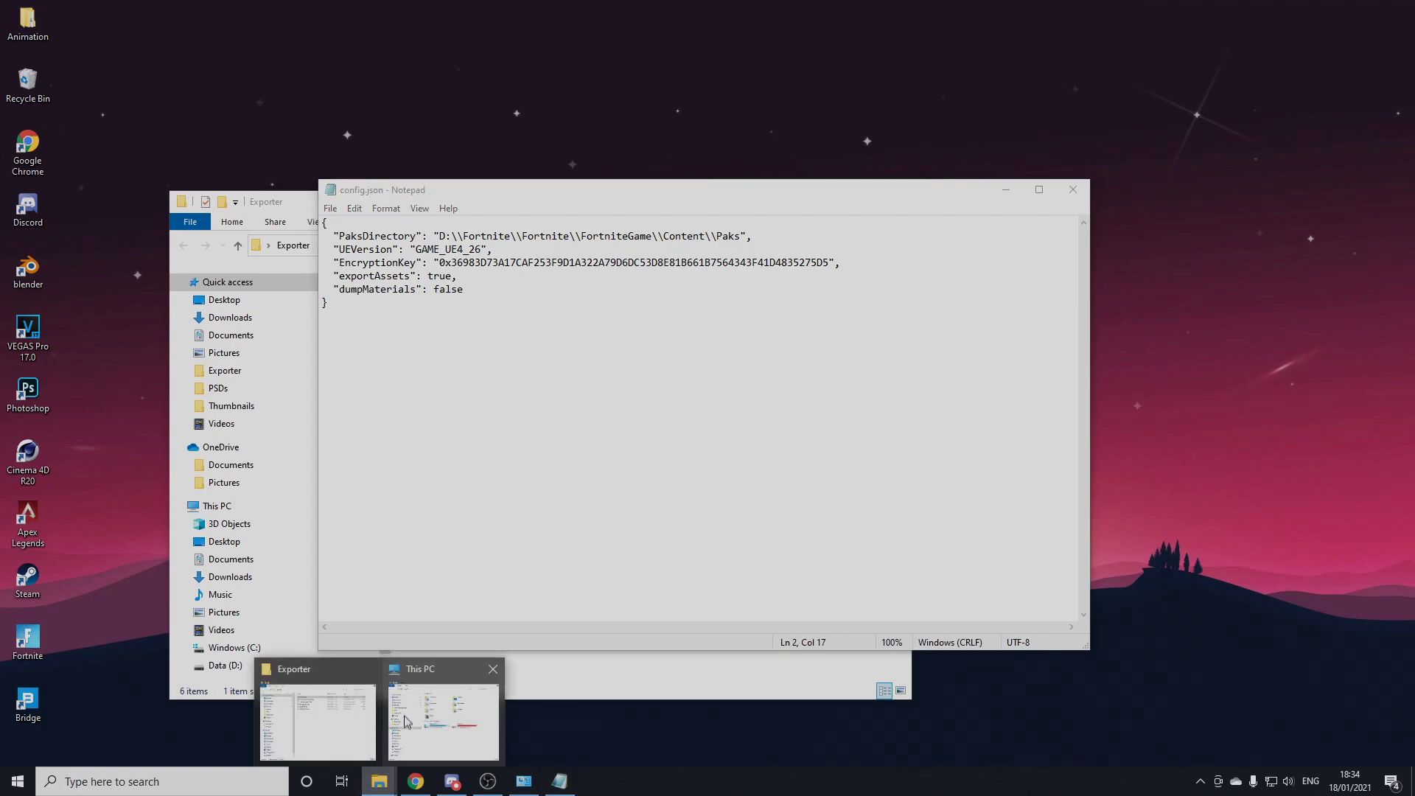
left_click(417, 719)
left_click(363, 578)
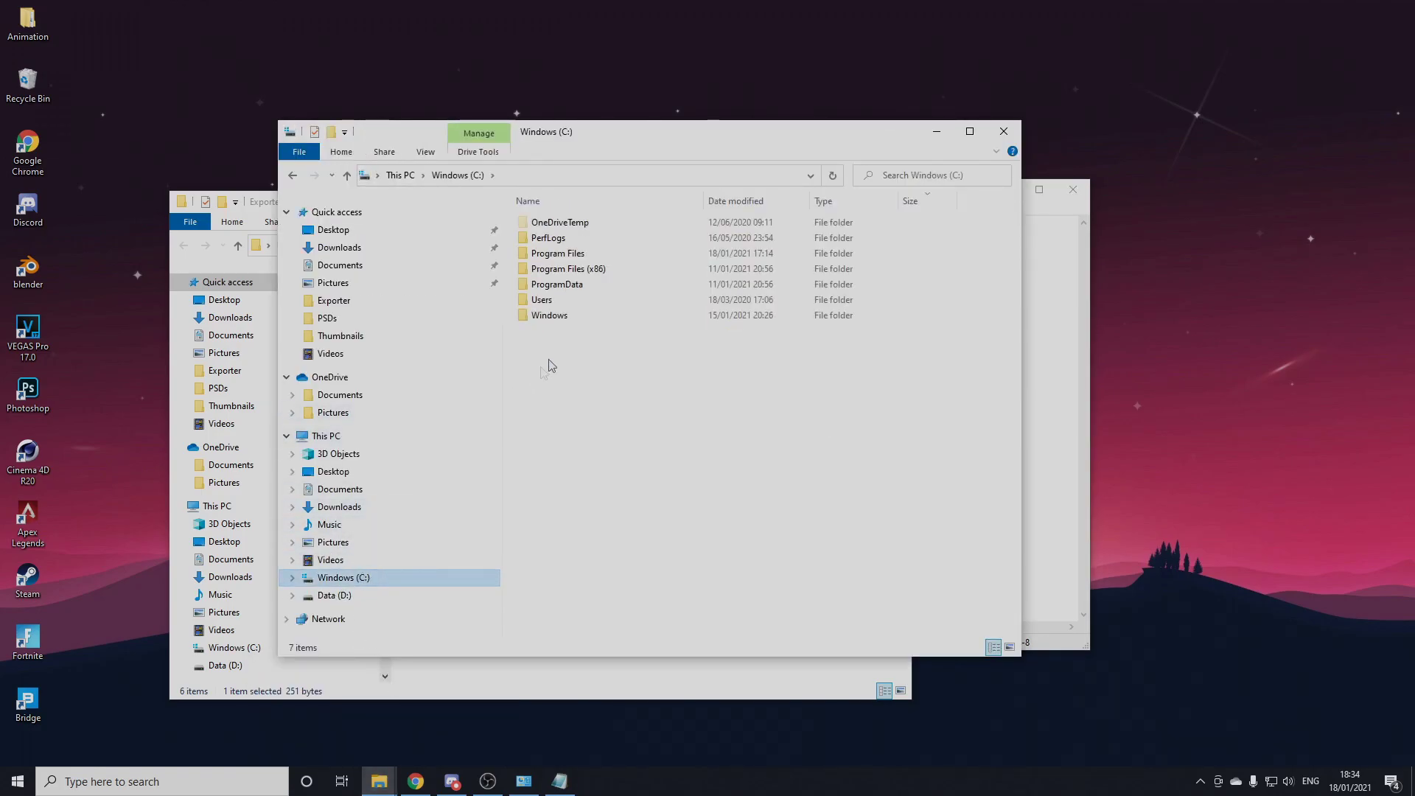
double_click(564, 254)
double_click(564, 330)
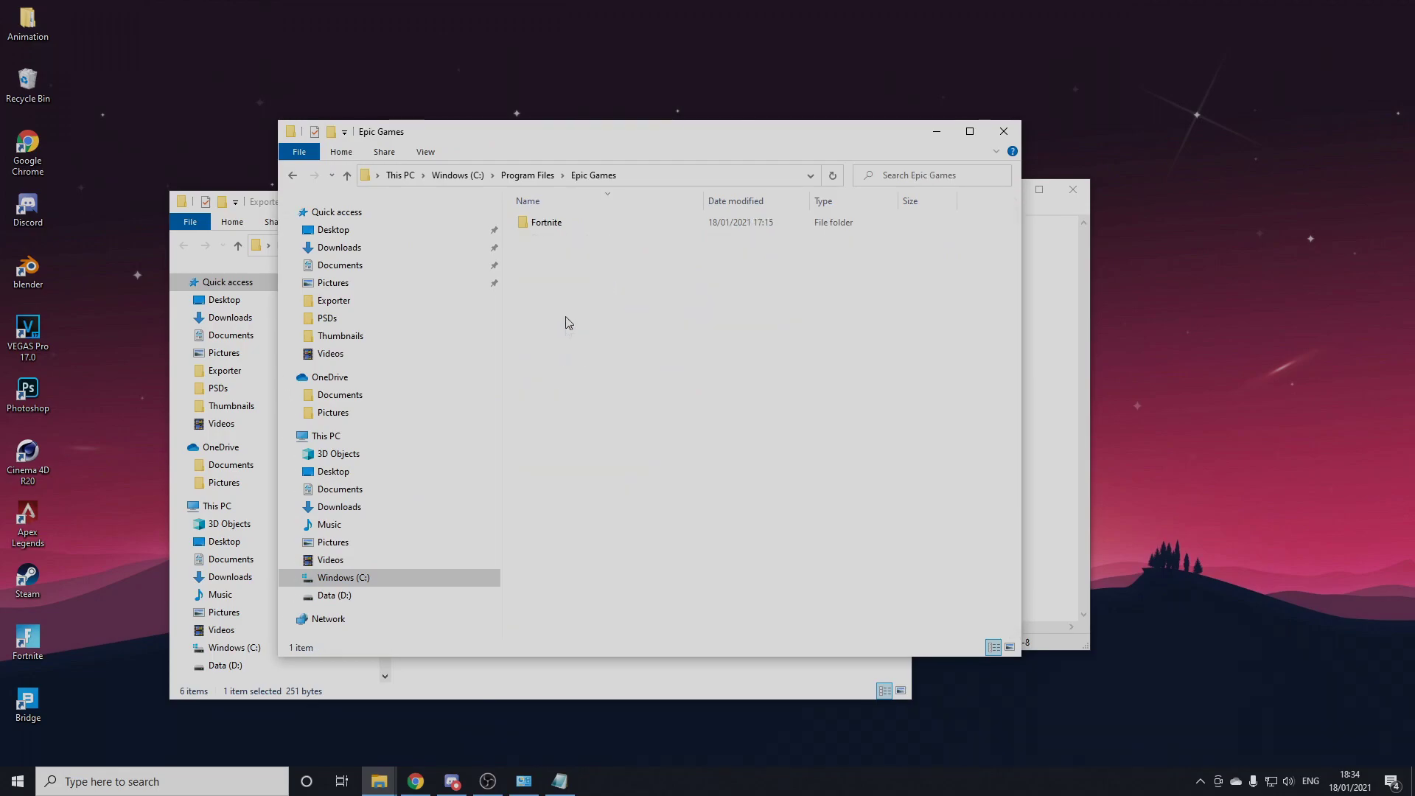
double_click(549, 223)
double_click(564, 255)
double_click(549, 237)
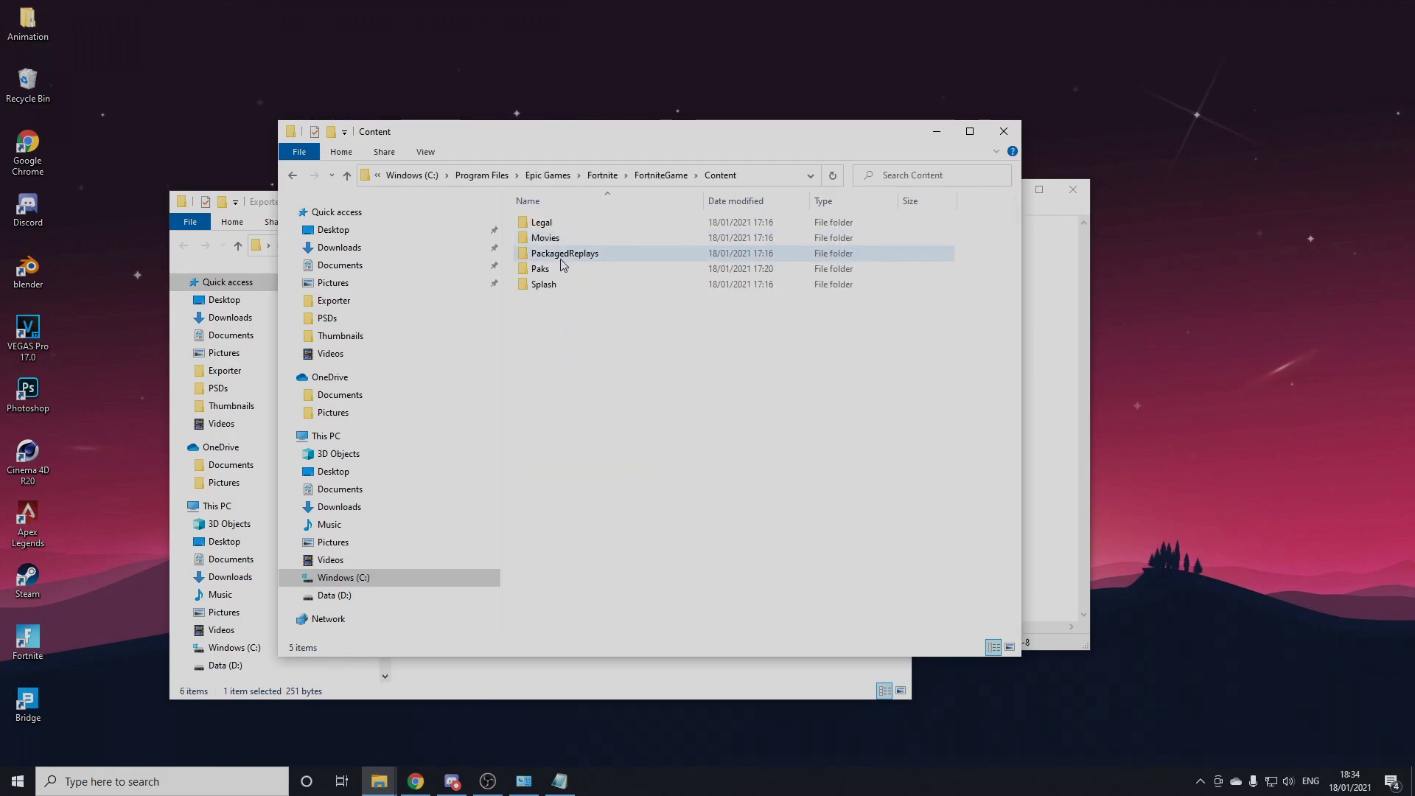
double_click(545, 252)
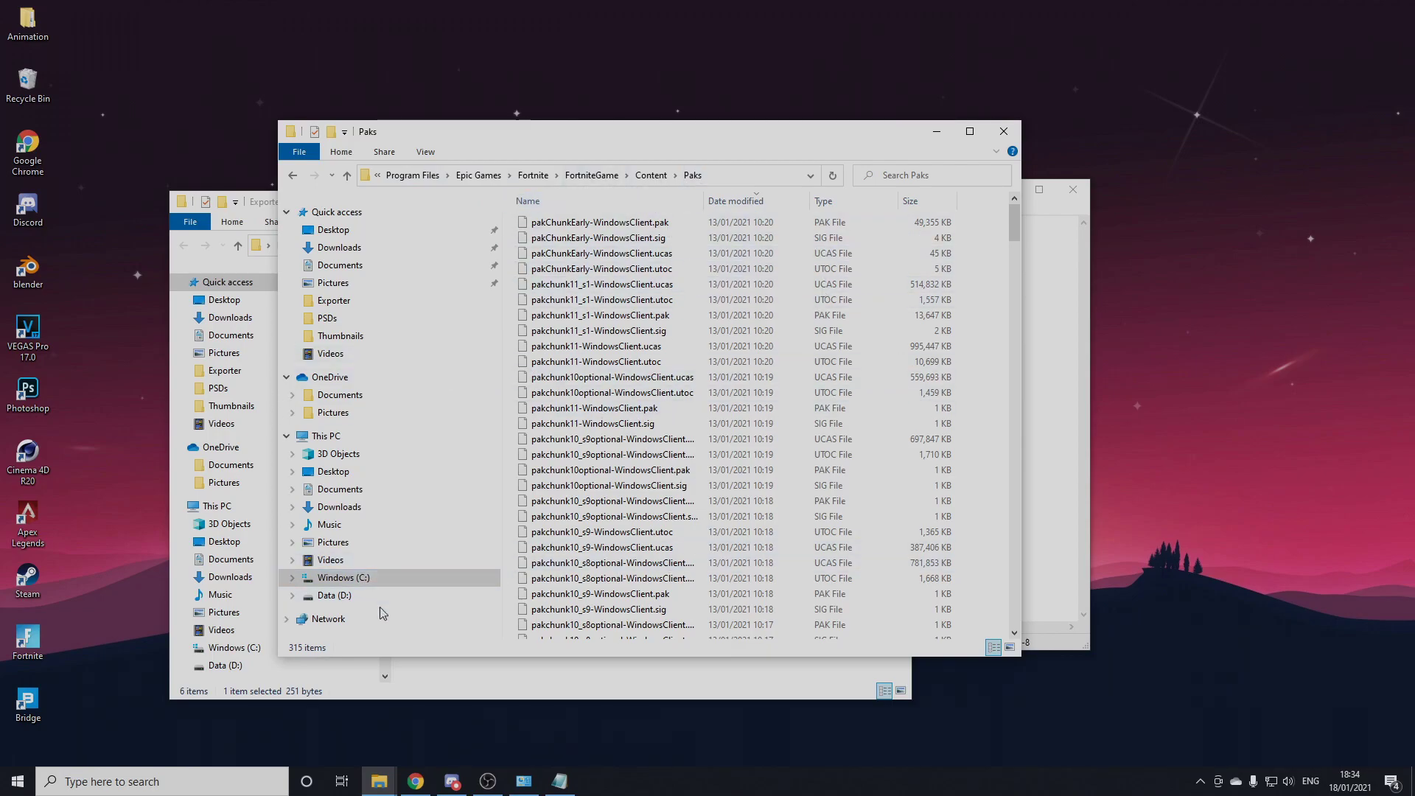
left_click(708, 175)
key("ctrl+c")
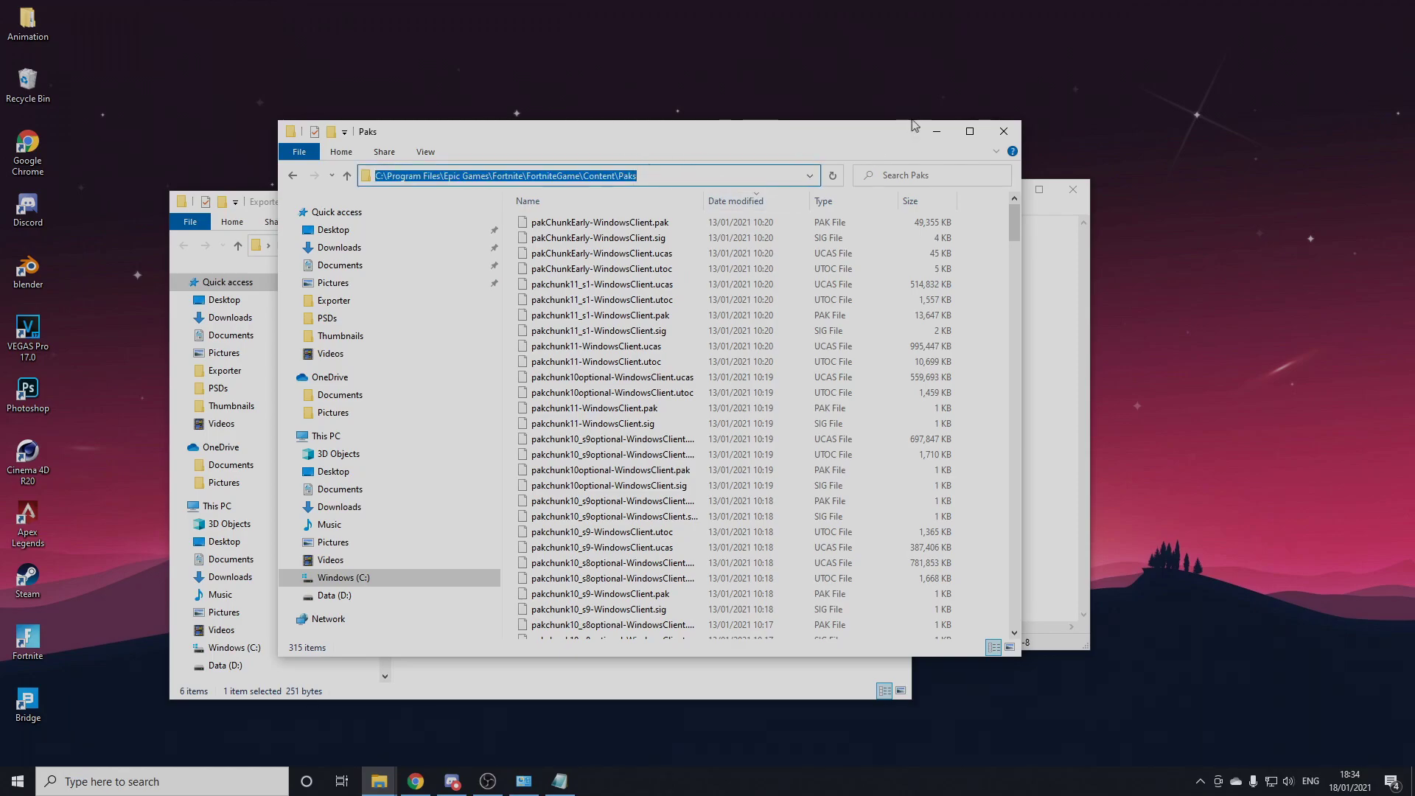
Replace the PaksDirectory value in config.json with C:\\Program Files\\Epic Games\\Fortnite\\FortniteGame\\Content\\Paks, doubling every backslash.
left_click(936, 132)
left_click_drag(441, 236, 737, 240)
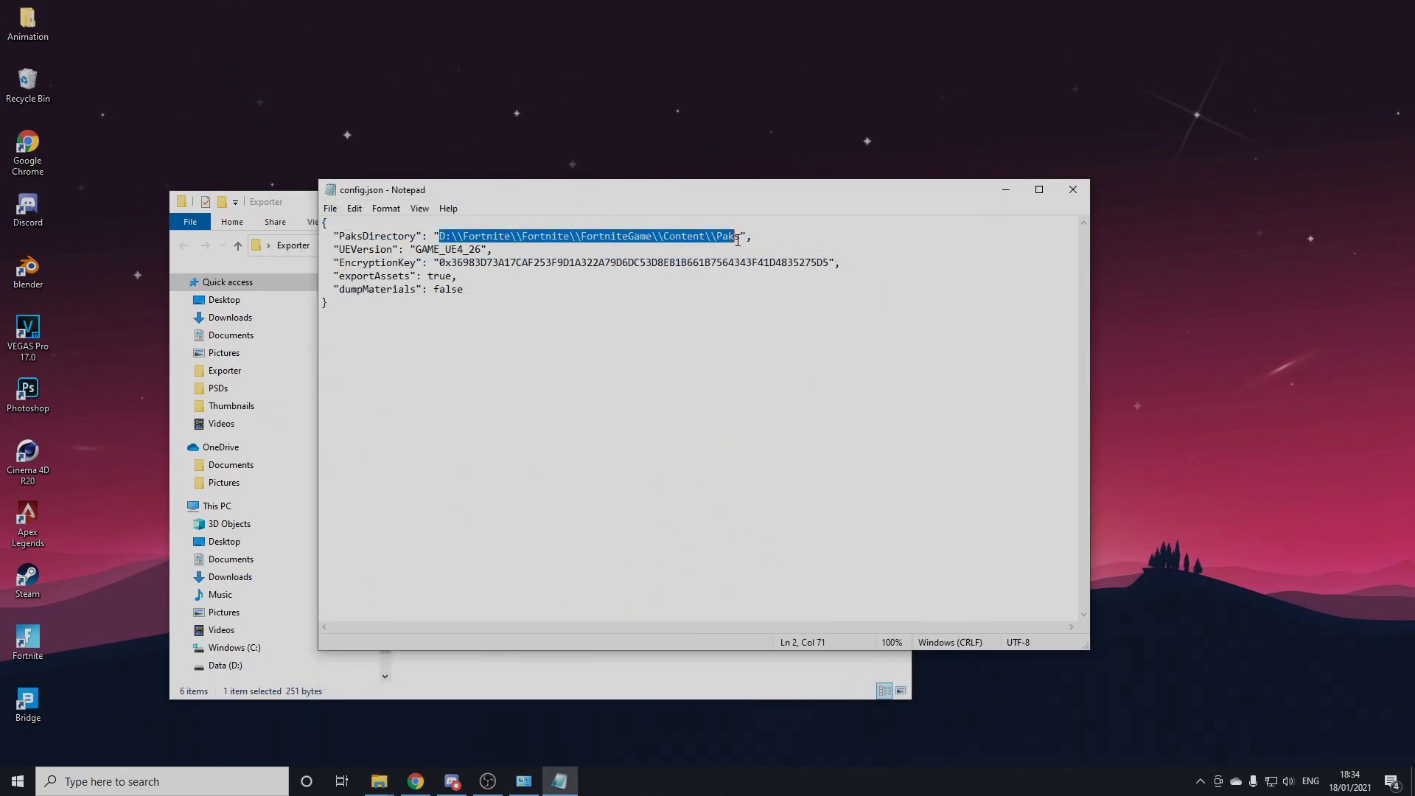
key("ctrl+v")
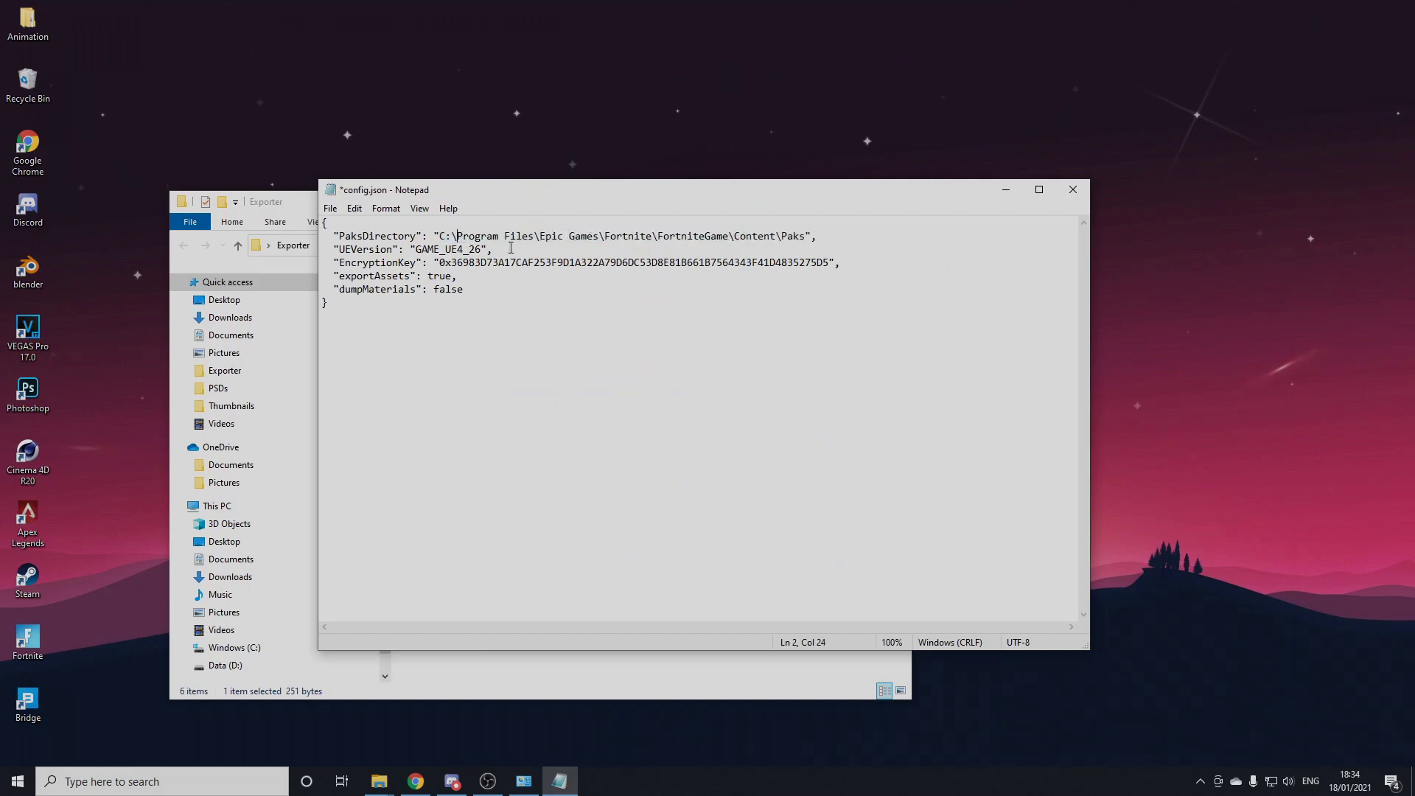
type("\\")
left_click(544, 236)
type("\\")
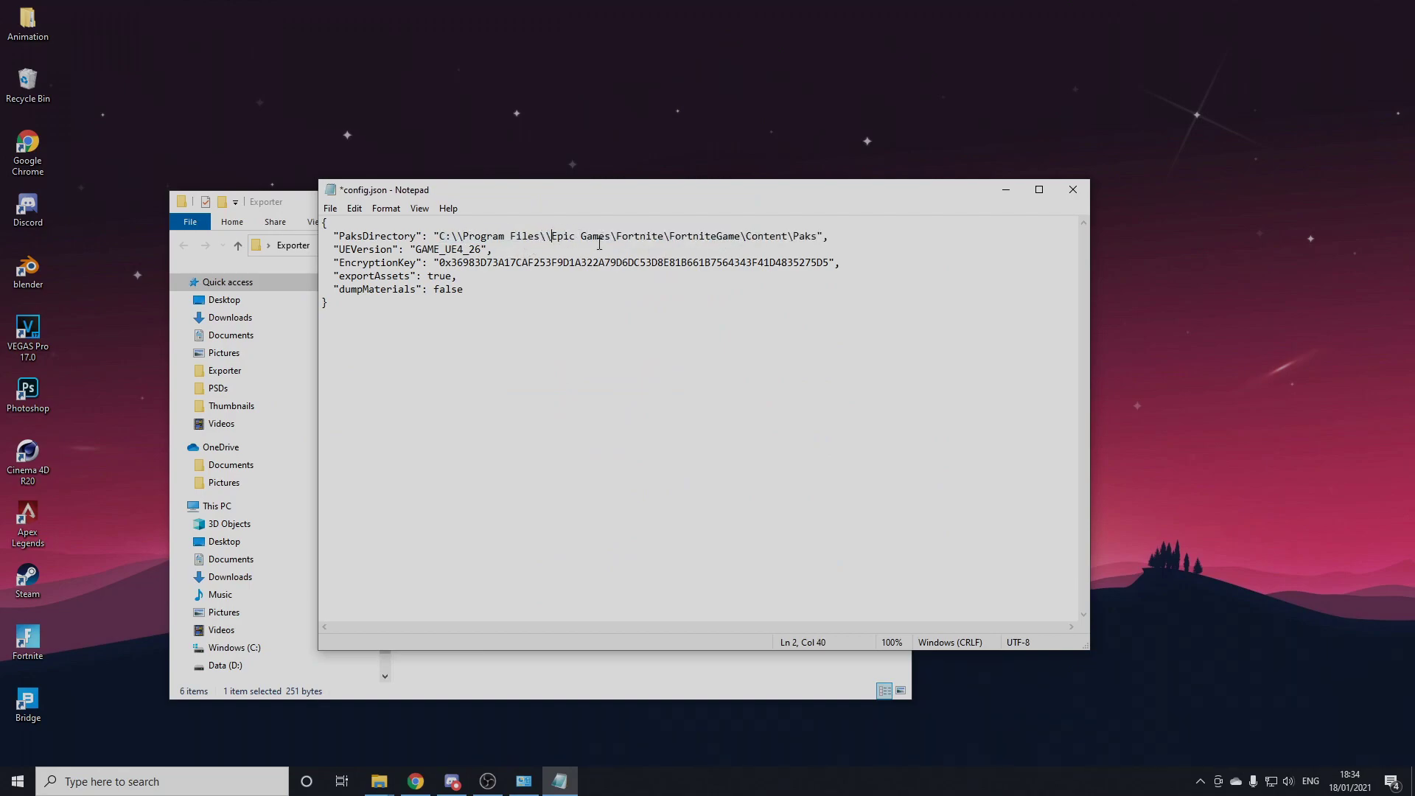
left_click(618, 236)
type("\\\\")
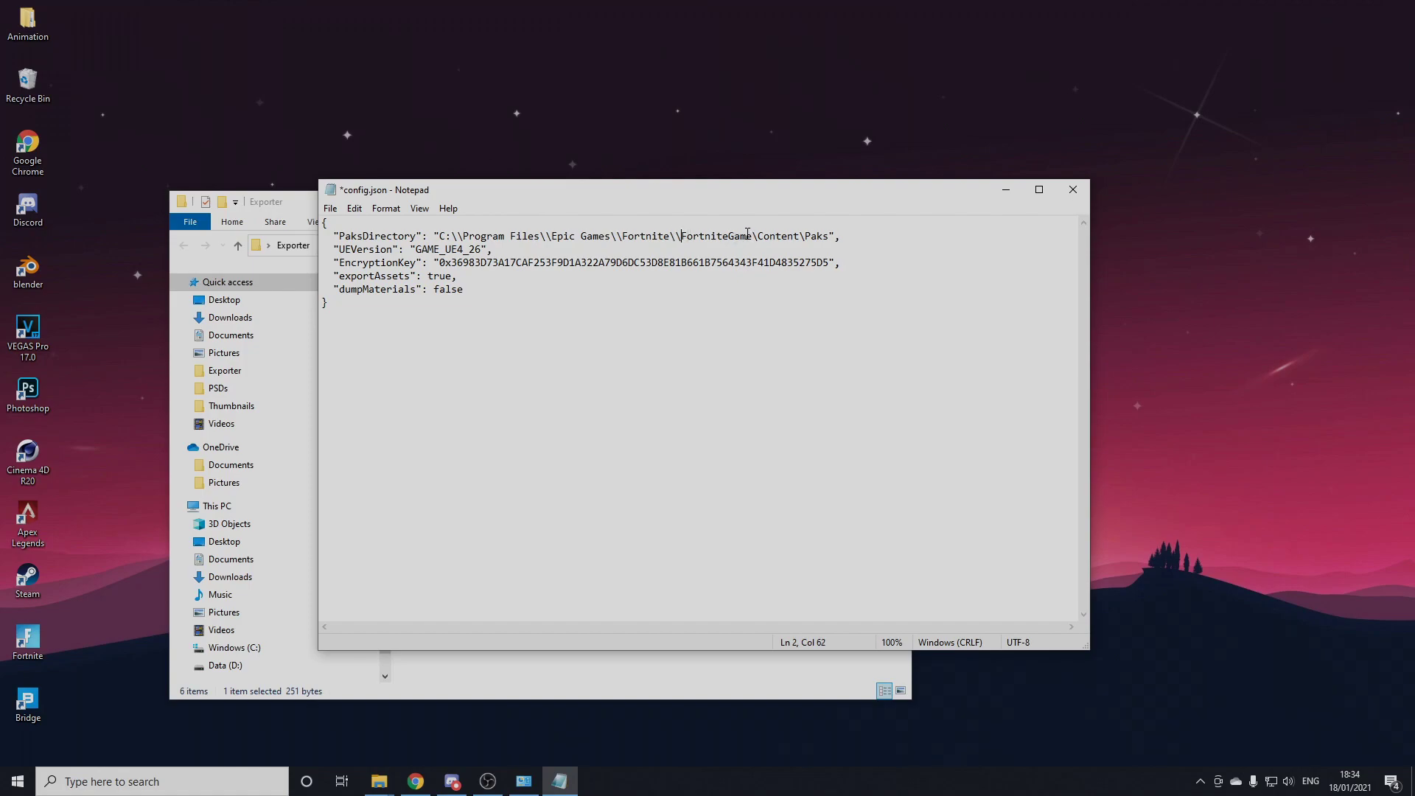
type("\\")
Look up the 15.20 AES key for the EncryptionKey setting in the aes-key channel of the 3D Art Discord server.
left_click_drag(443, 263, 831, 263)
left_click(823, 263)
left_click(452, 781)
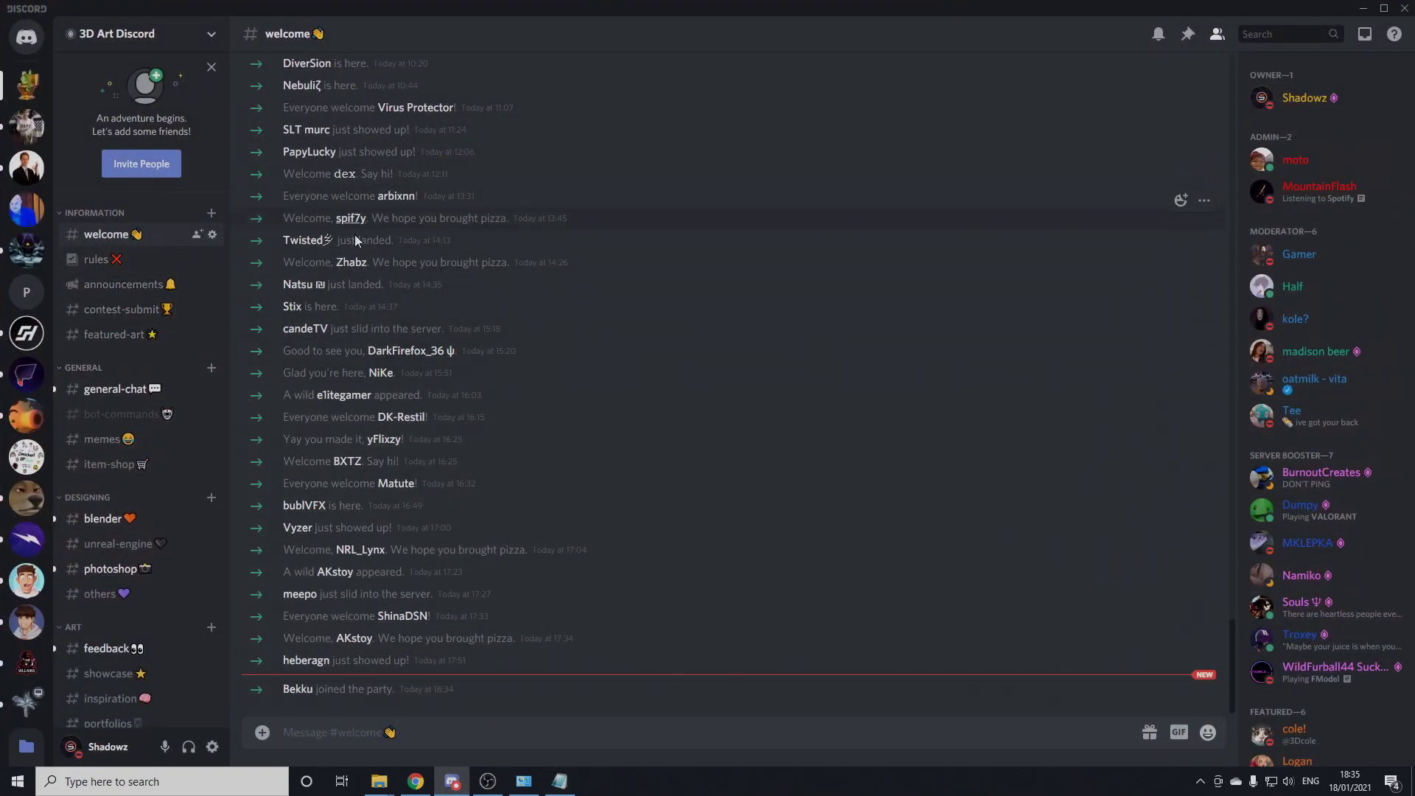
left_click(117, 259)
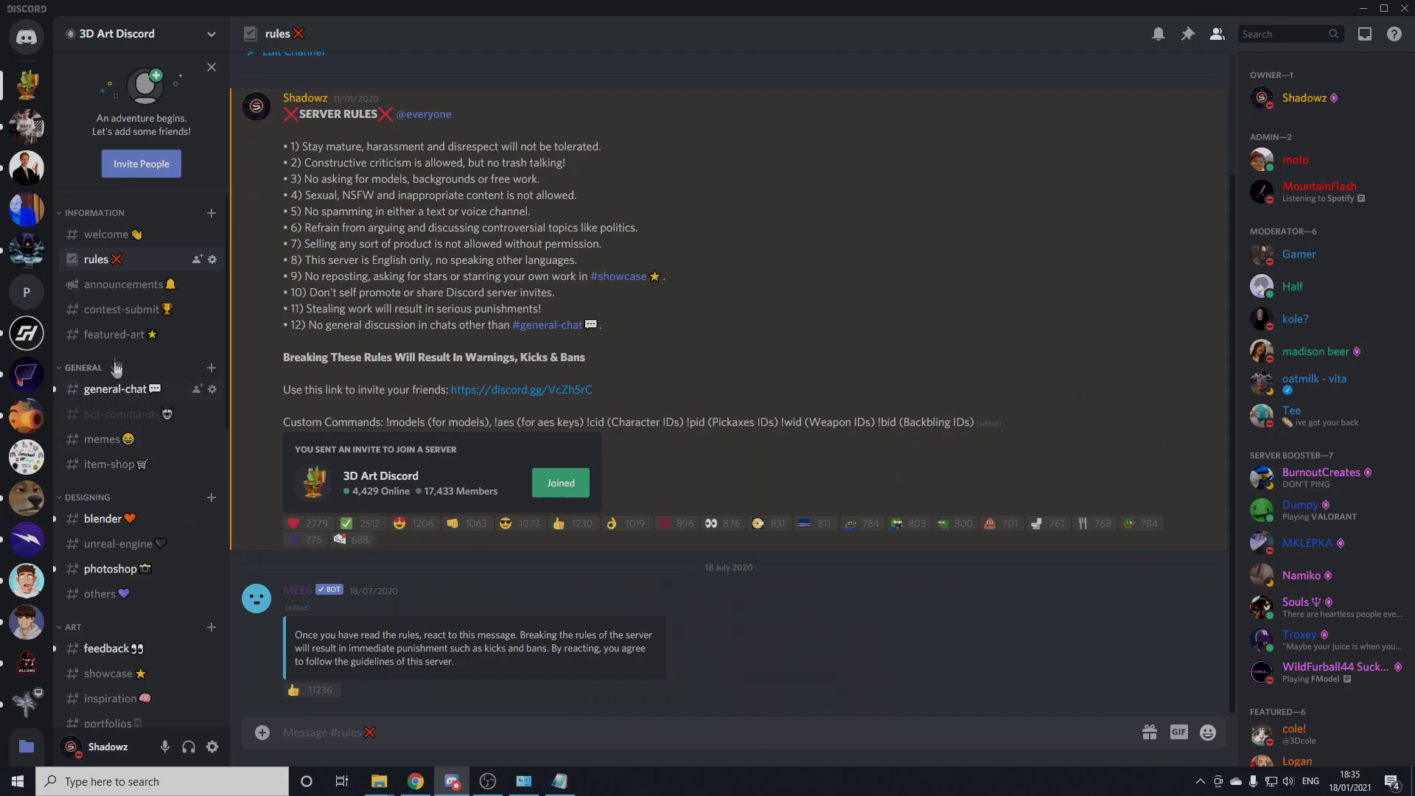
scroll(118, 353, "down", 5)
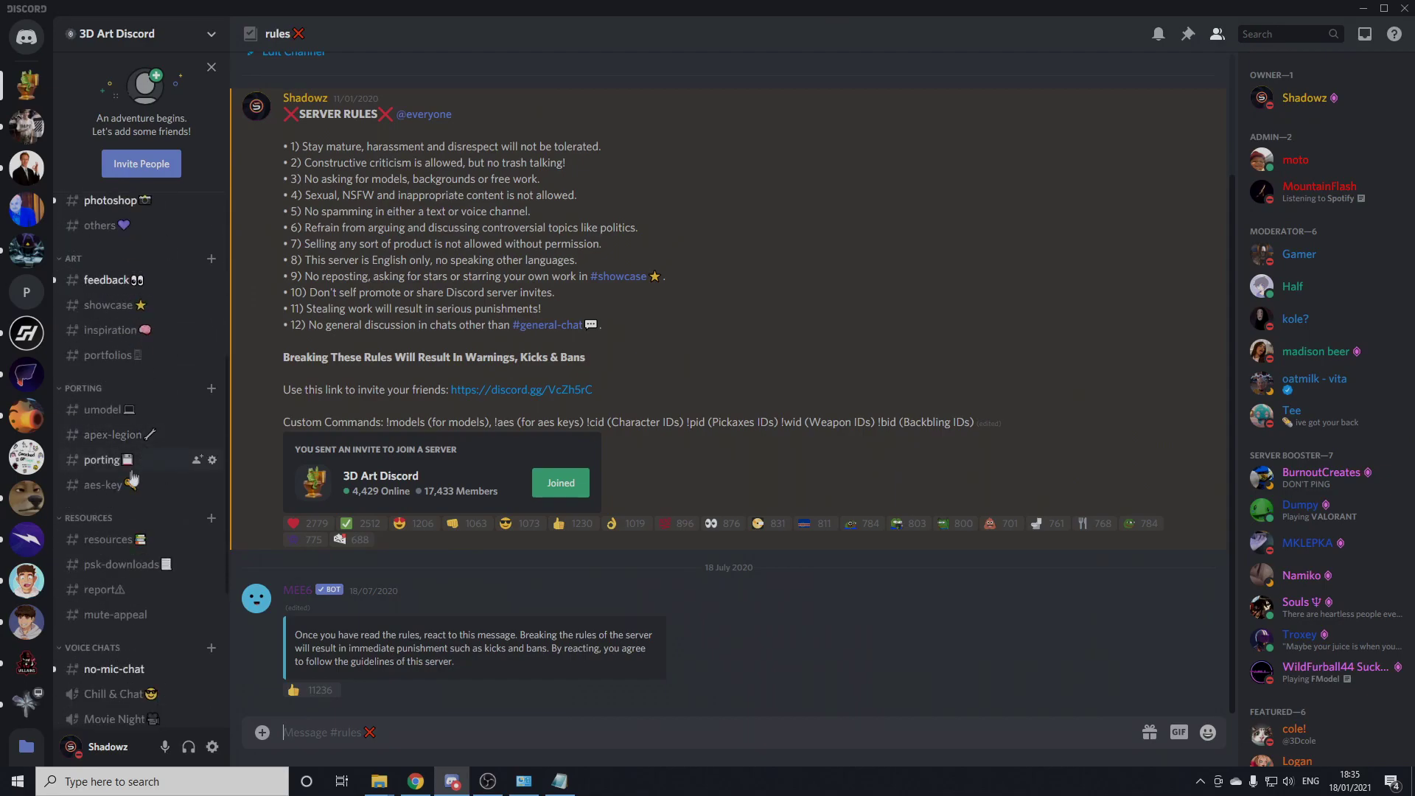
left_click(138, 485)
left_click_drag(277, 671, 724, 675)
left_click(710, 672)
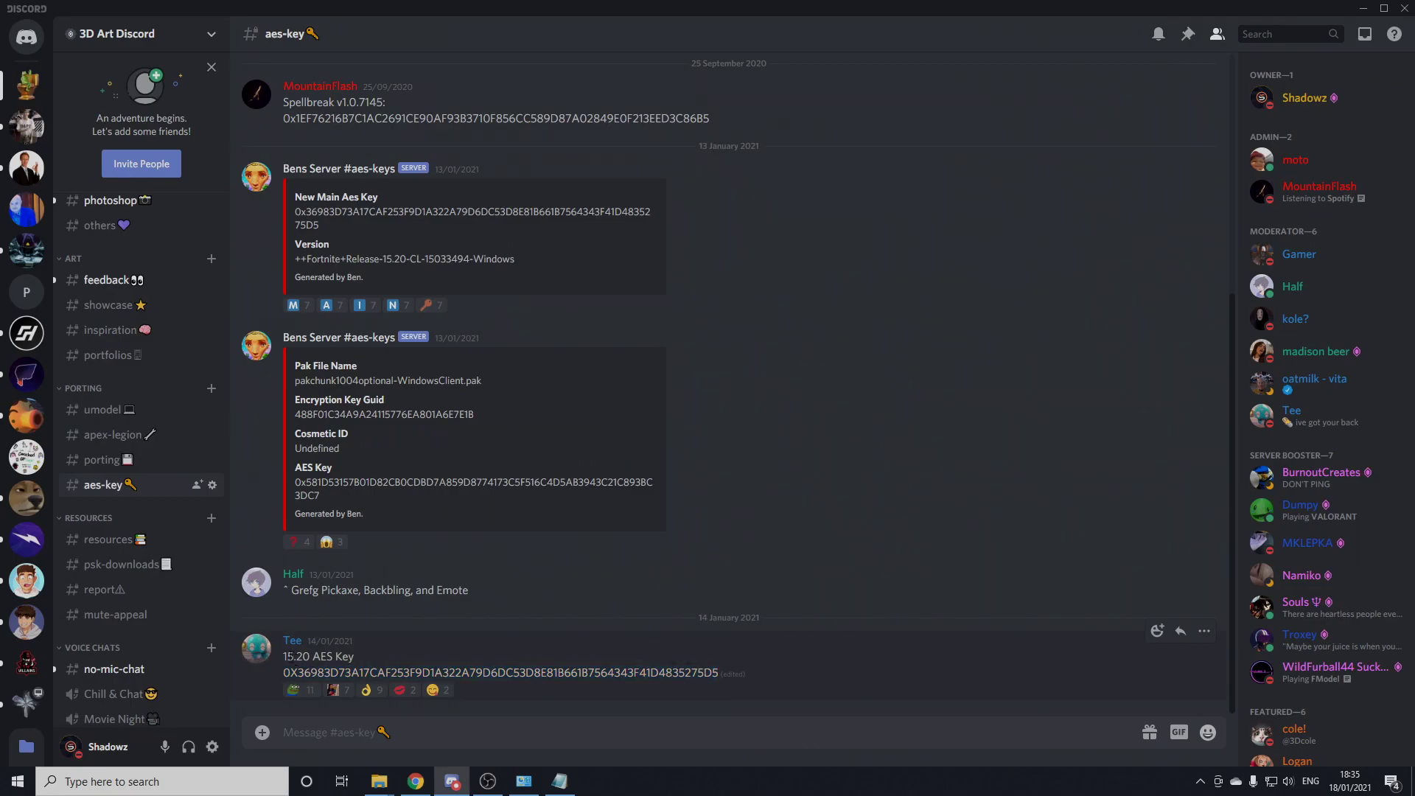
left_click_drag(287, 657, 329, 672)
left_click(294, 672)
Return to config.json in Notepad, review the EncryptionKey value, and save and close the file.
left_click(560, 781)
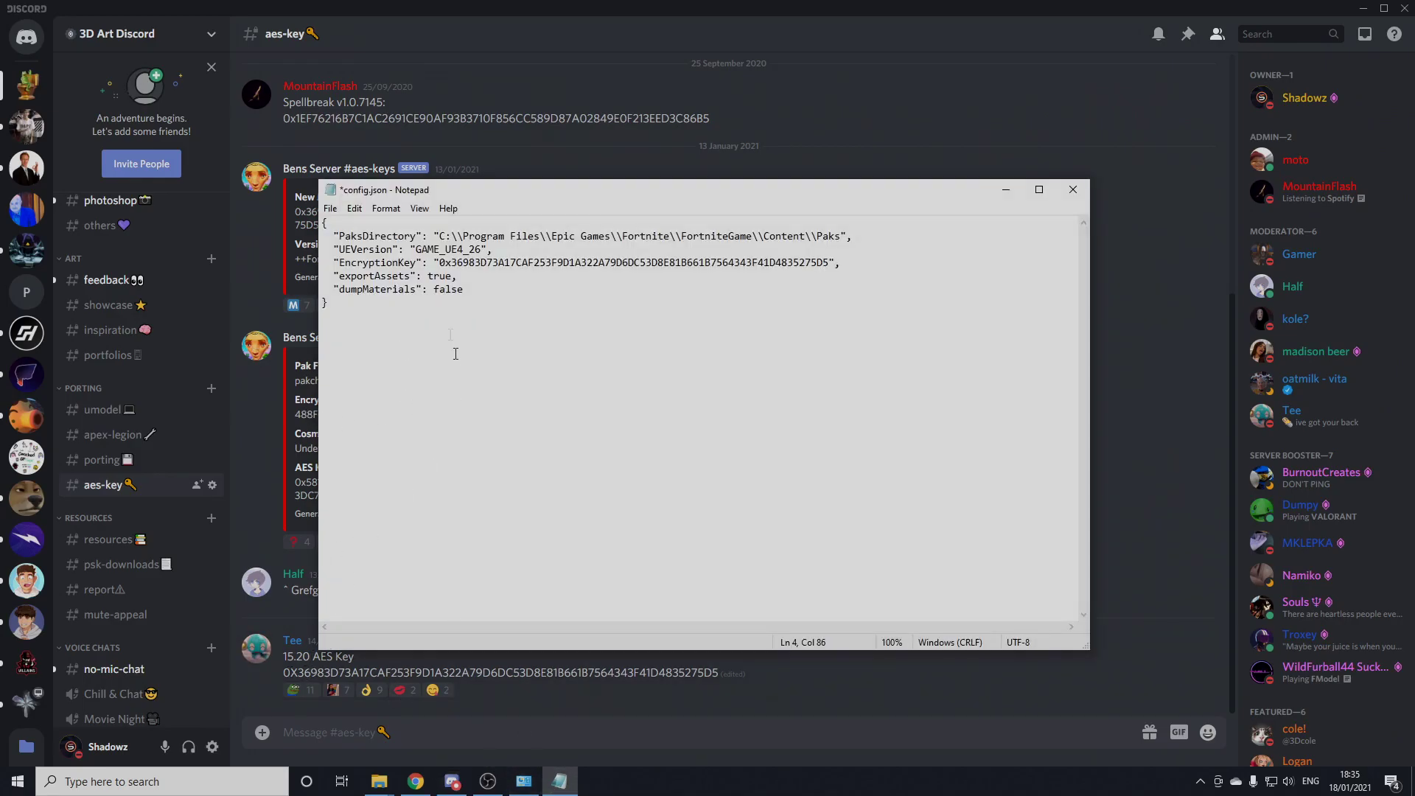
left_click_drag(438, 263, 813, 264)
left_click(757, 281)
left_click_drag(441, 263, 834, 264)
left_click(756, 276)
key("ctrl+s")
left_click(1074, 190)
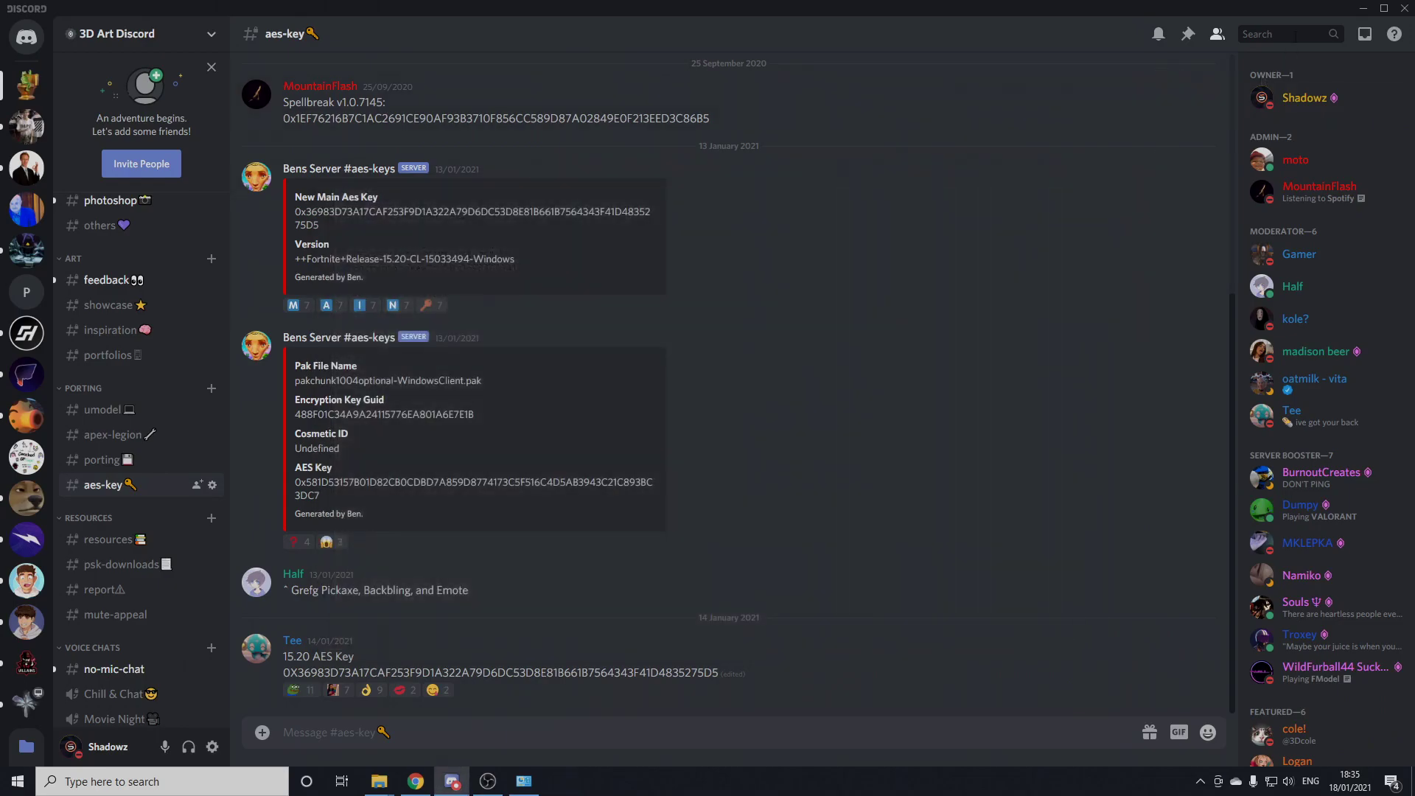
left_click(1362, 8)
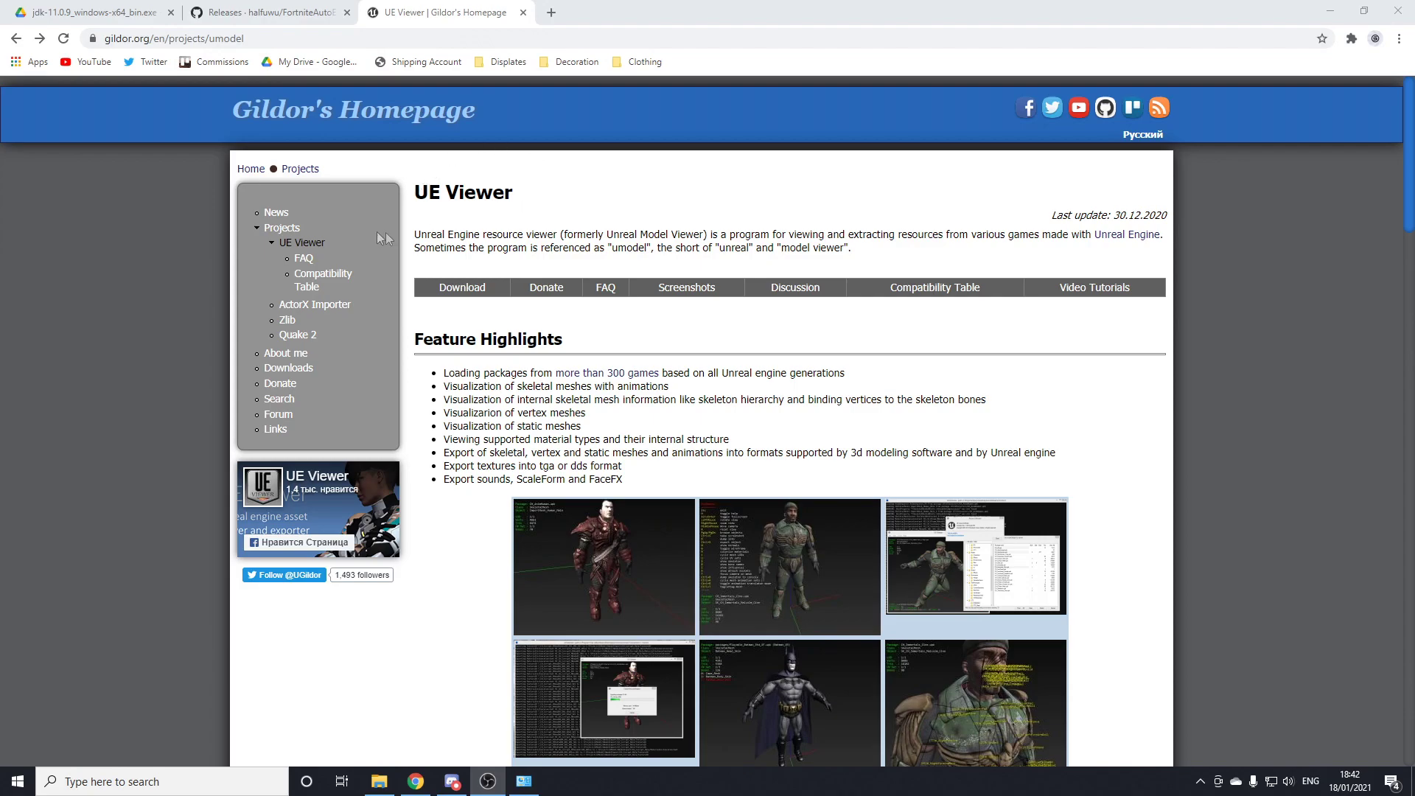
Download the Win32 version of UE Viewer from Gildor's Homepage in Chrome.
left_click(461, 289)
scroll(438, 356, "up", 3)
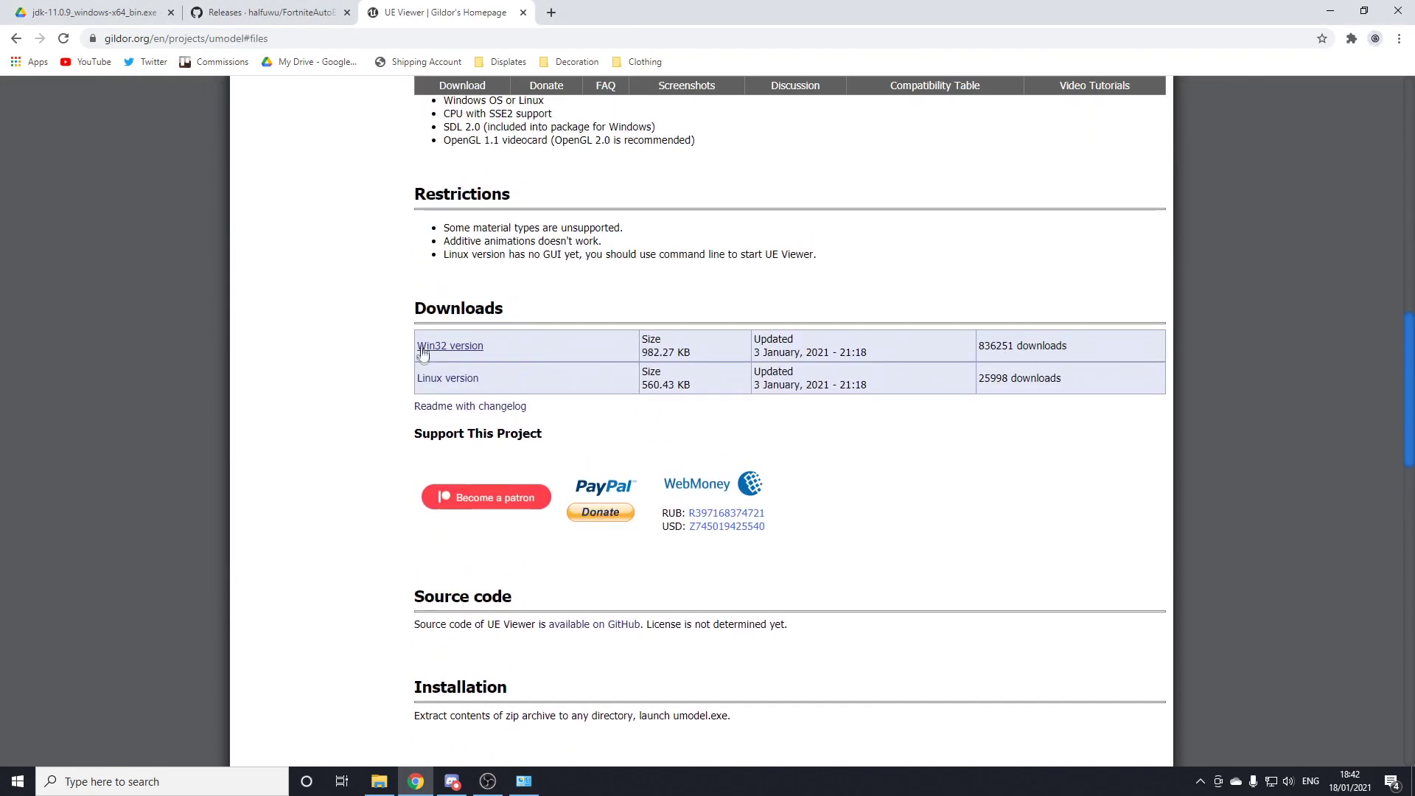
left_click(463, 353)
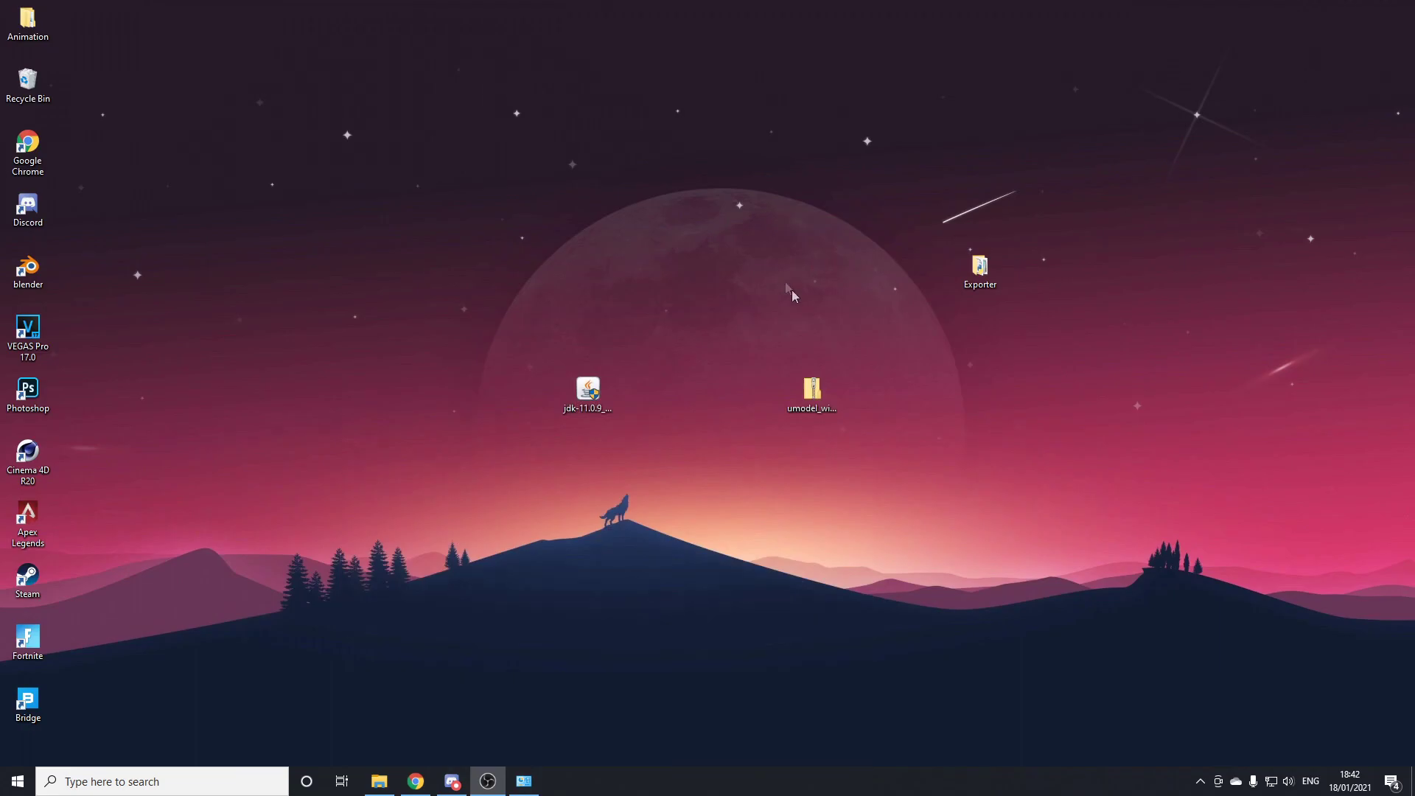
Place SDL2.dll and umodel.exe from umodel_win32.zip in the Exporter folder on the desktop, and close the archive.
left_click(811, 394)
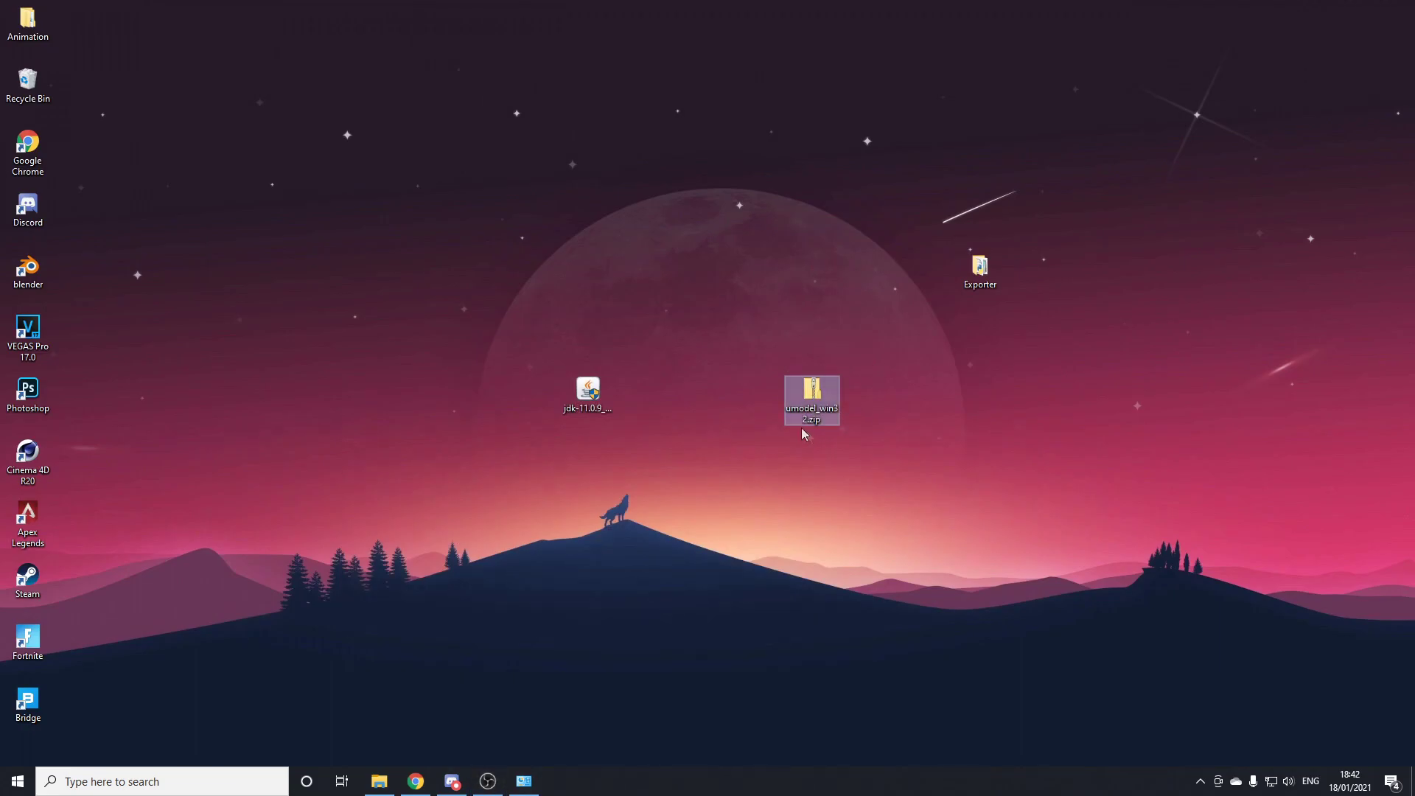
double_click(820, 415)
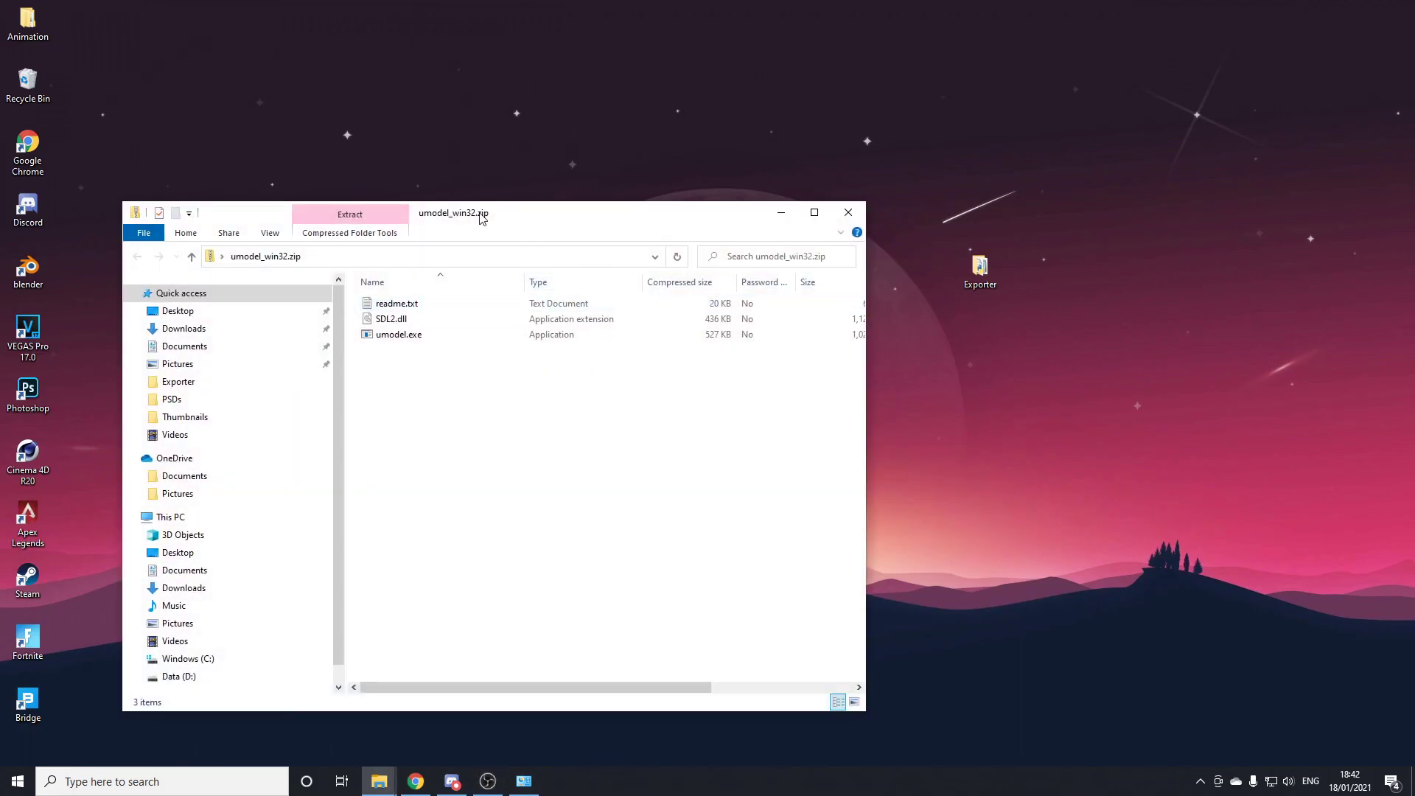
left_click_drag(481, 218, 1025, 185)
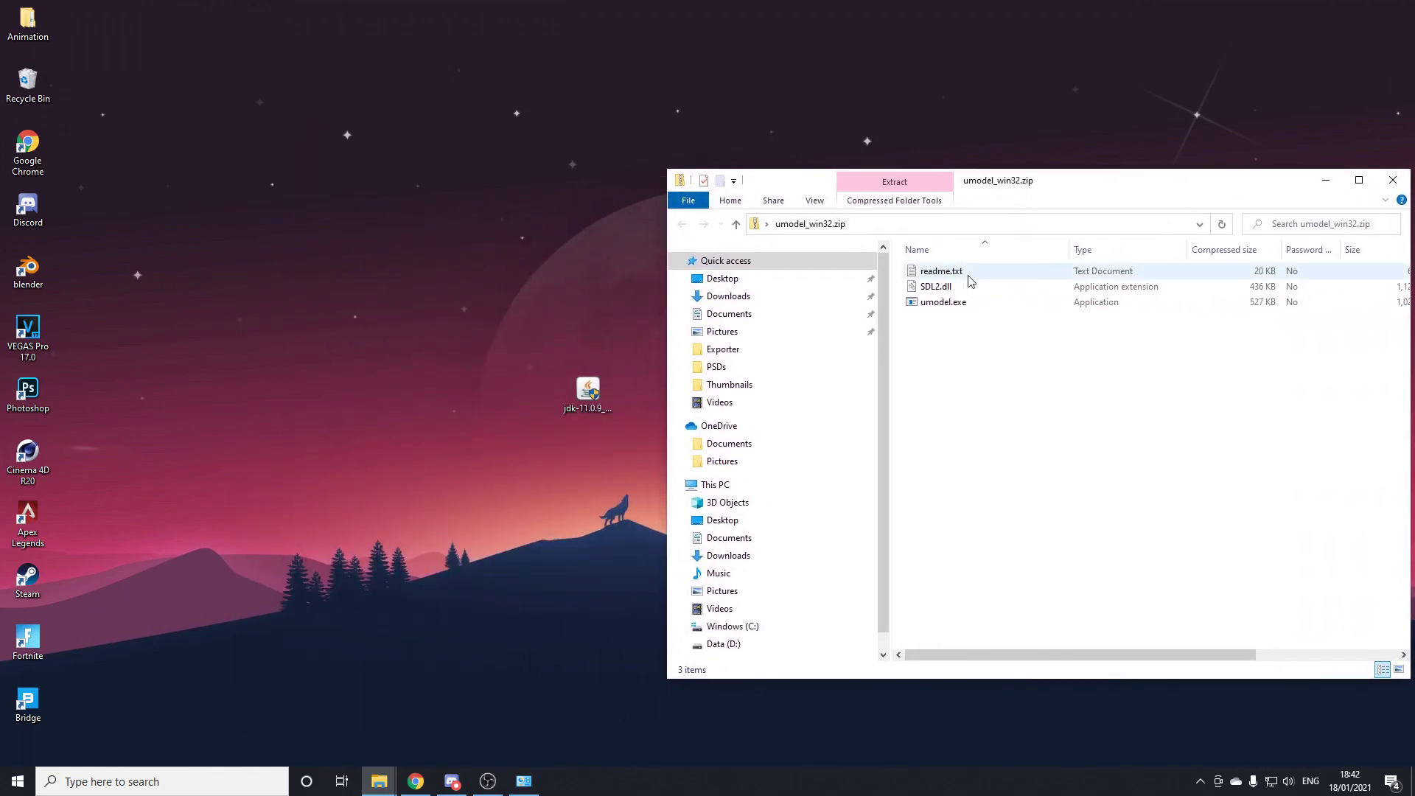
left_click(951, 288)
left_click(952, 304)
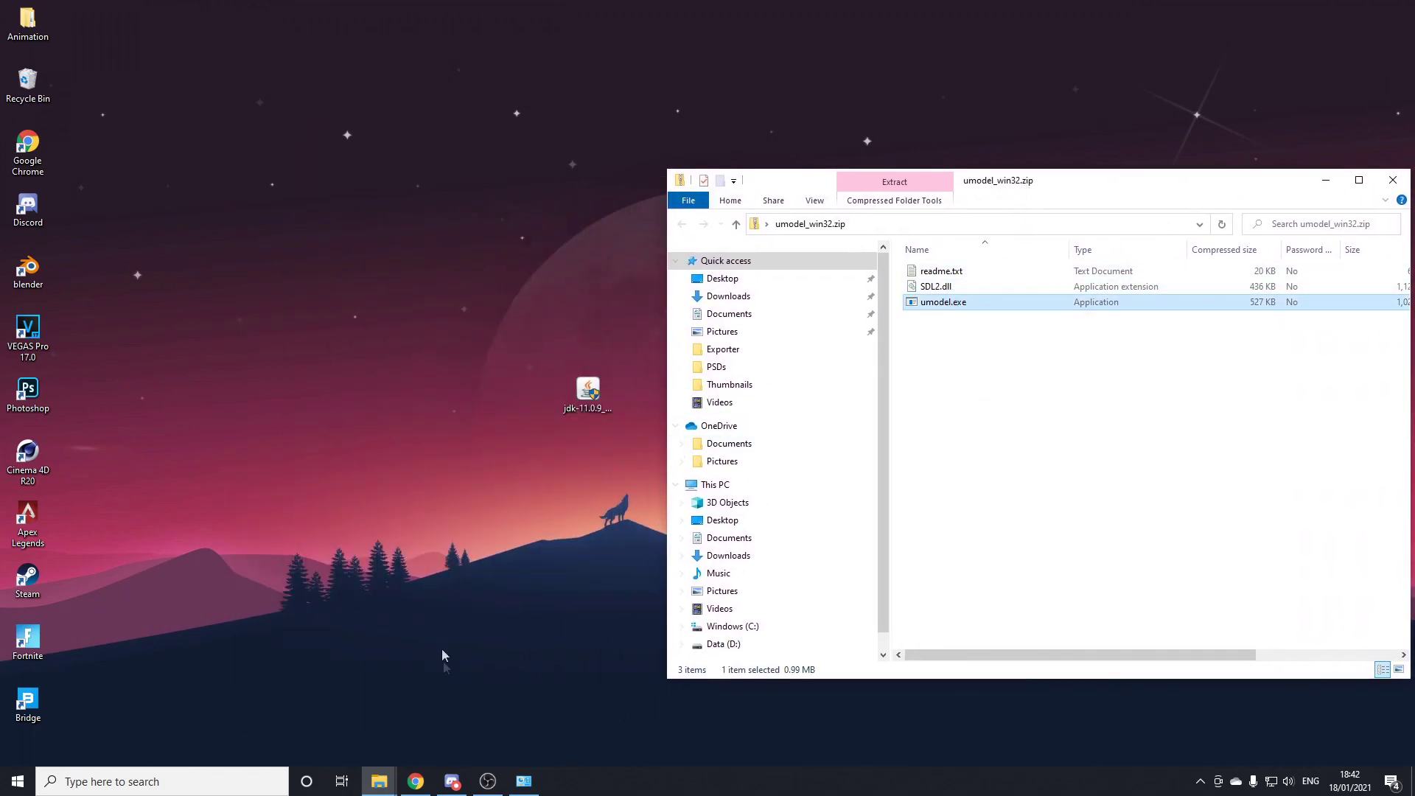
mouse_move(379, 781)
left_click(299, 730)
left_click_drag(506, 214, 404, 182)
left_click_drag(991, 361, 488, 421)
left_click(1393, 180)
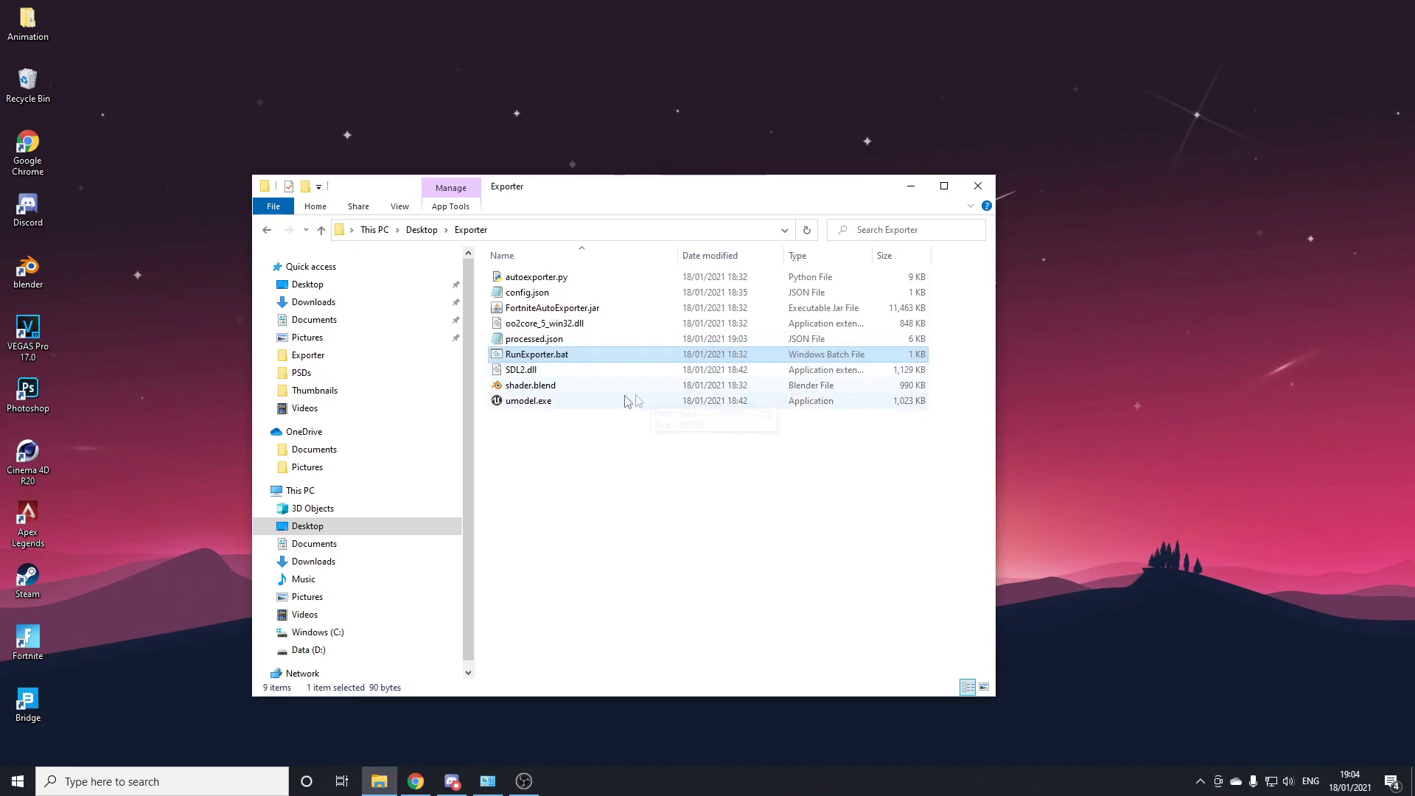
Run RunExporter.bat from the Exporter folder and bring its console window to the front.
double_click(564, 354)
left_click(815, 435)
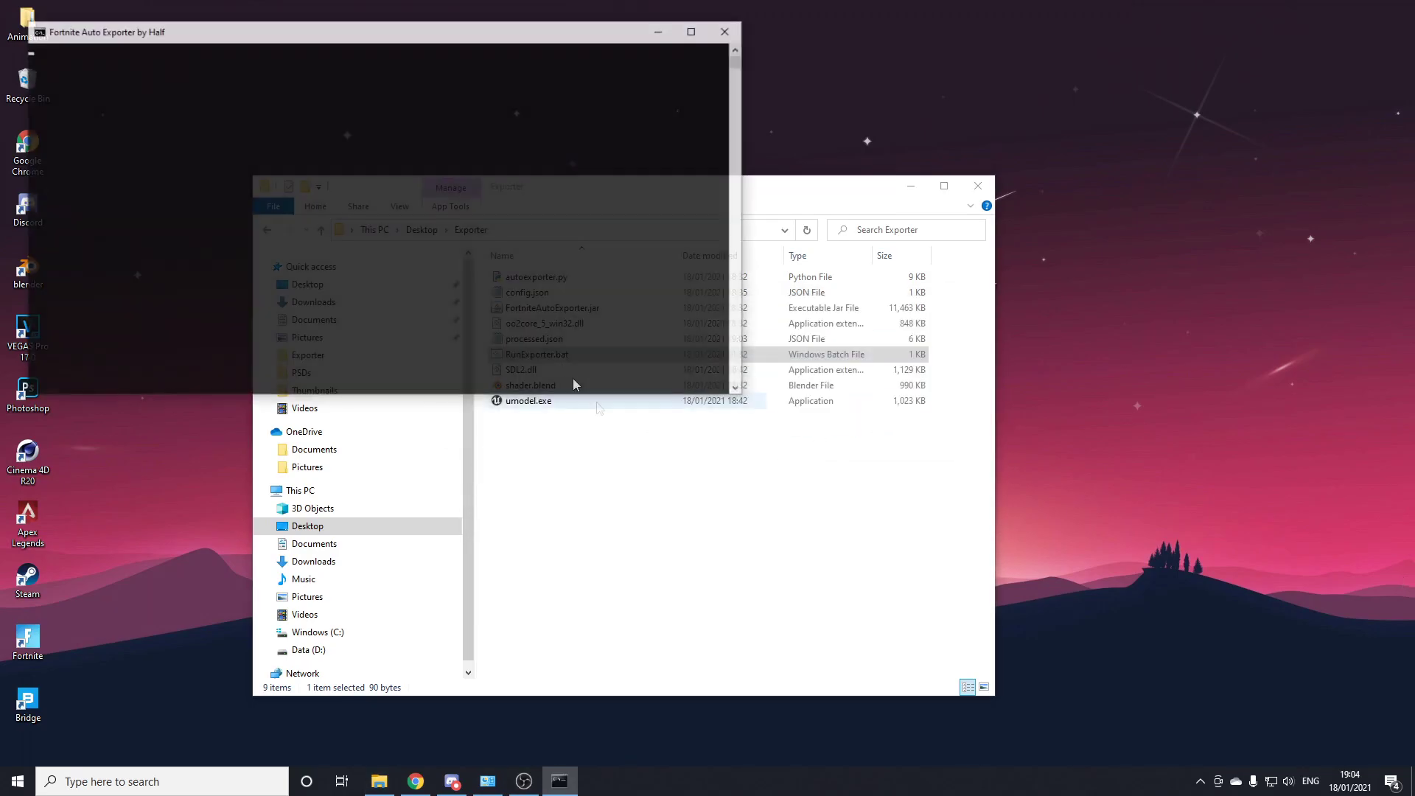
left_click(796, 203)
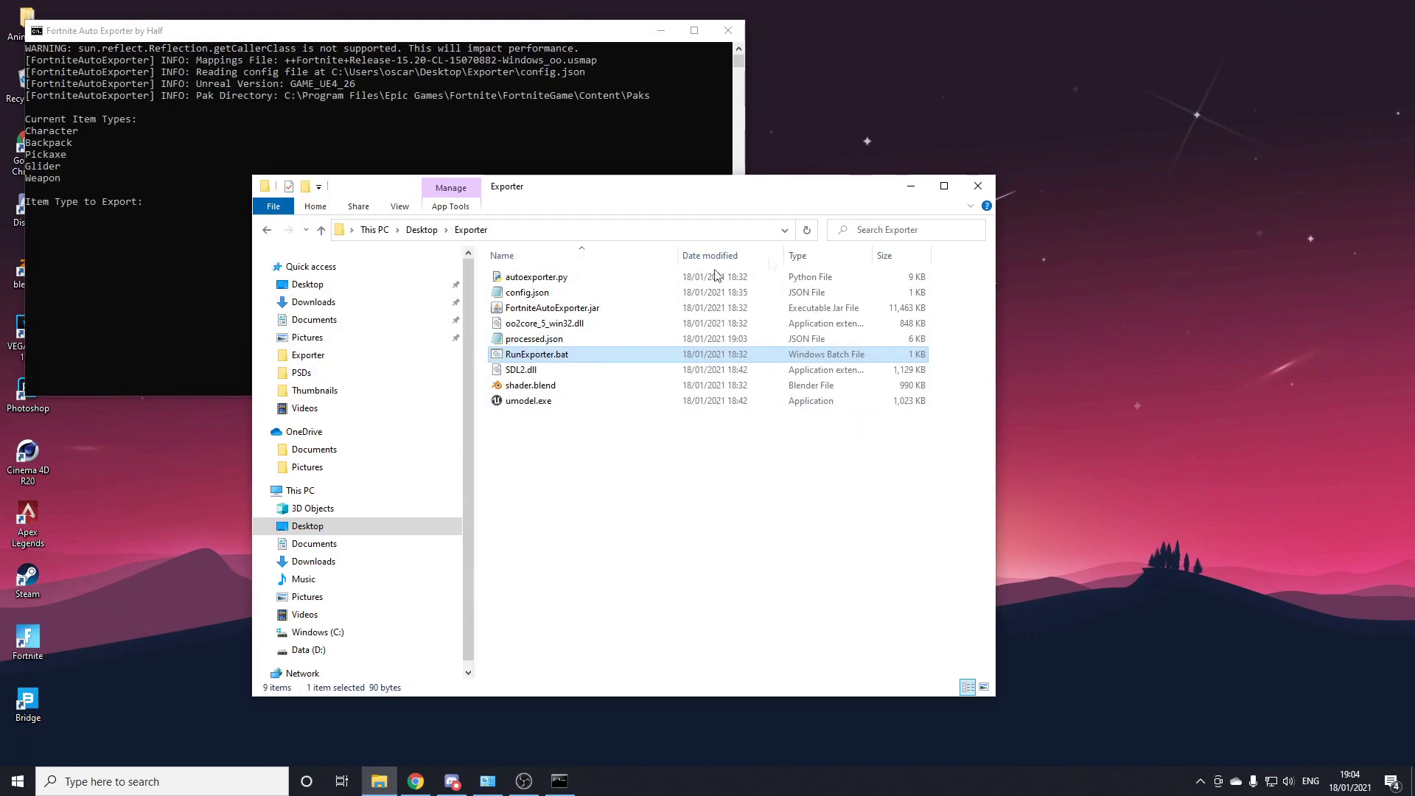
left_click_drag(433, 35, 741, 171)
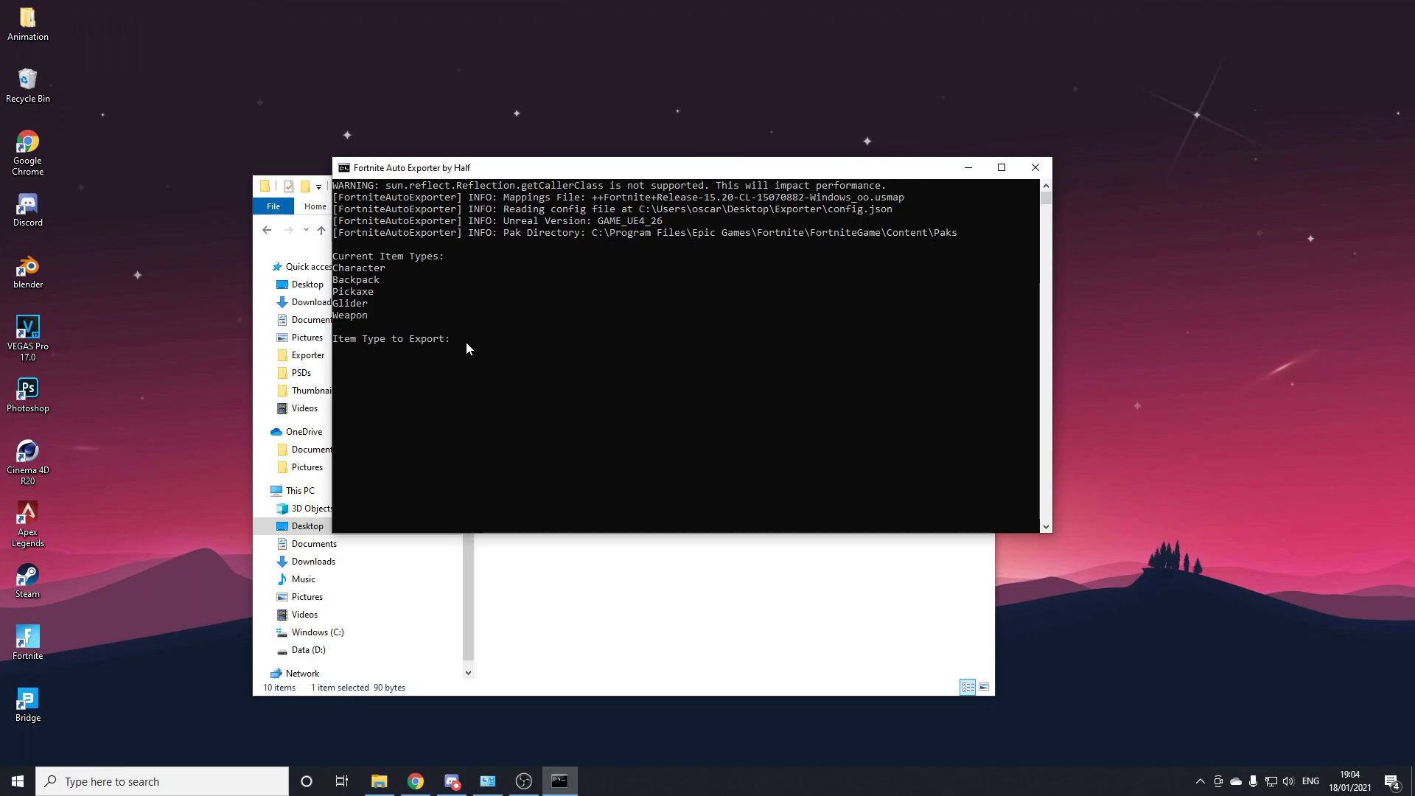
Export the Snowbell skin with item type Character and character type BattleRoyale.
type("Character")
key("Return")
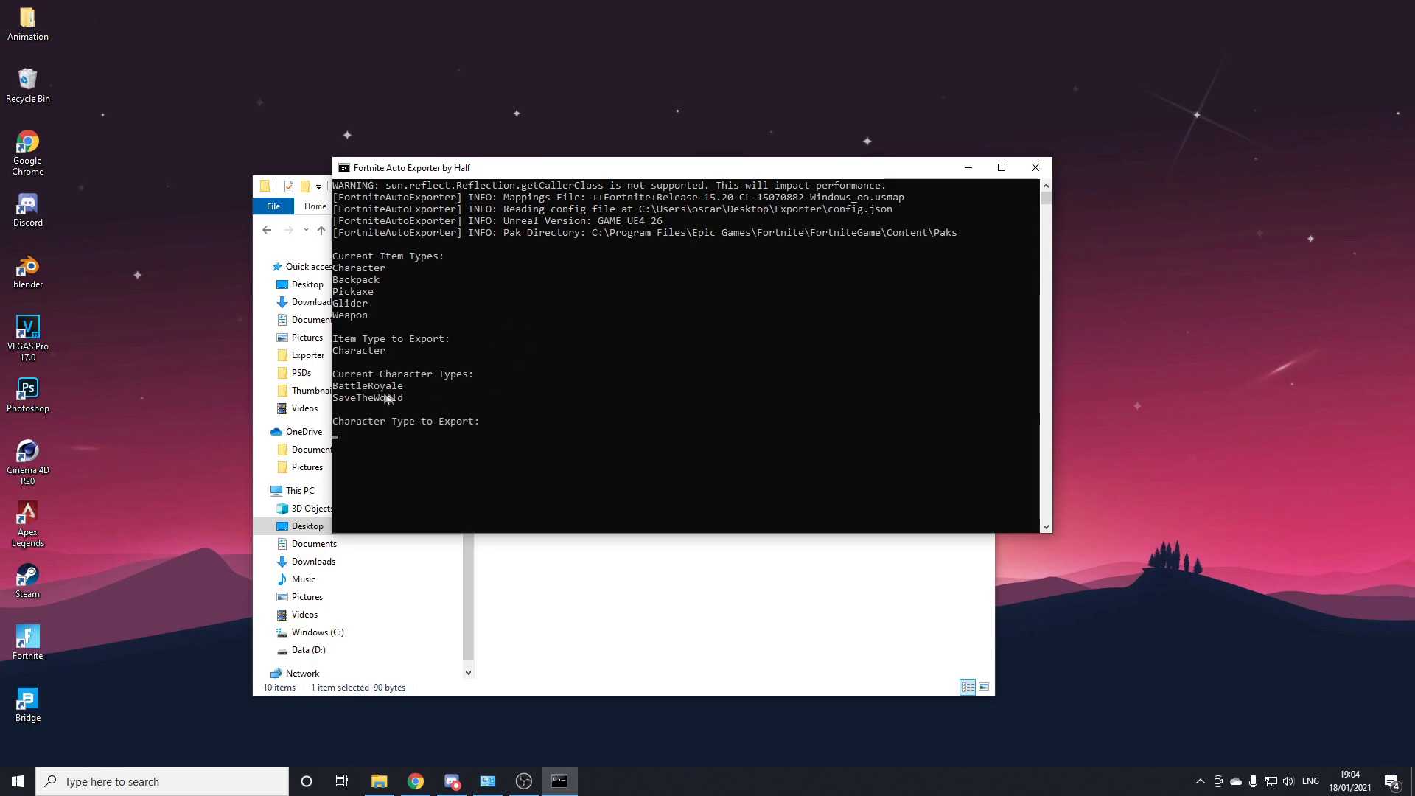
type("Battl")
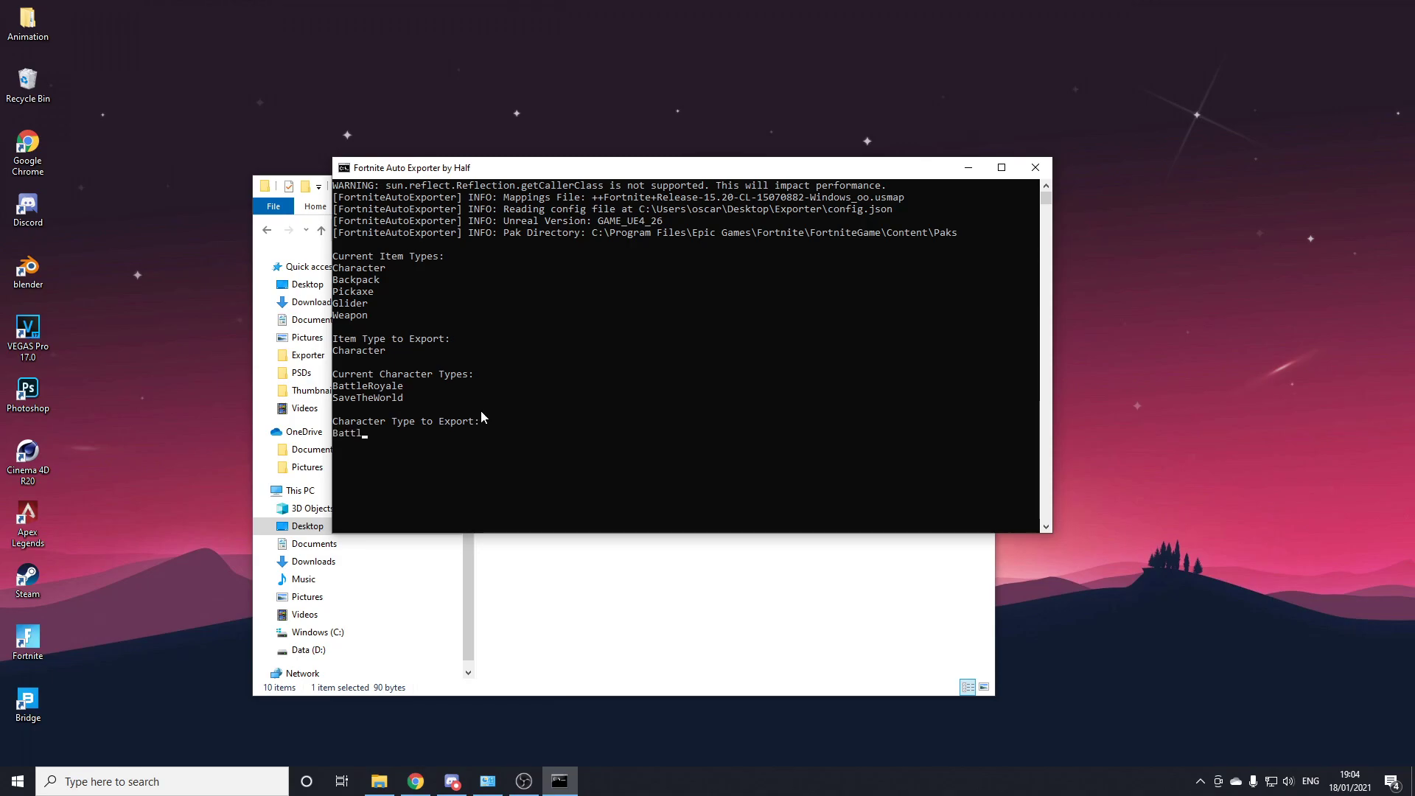
type("eRoyale")
key("Return")
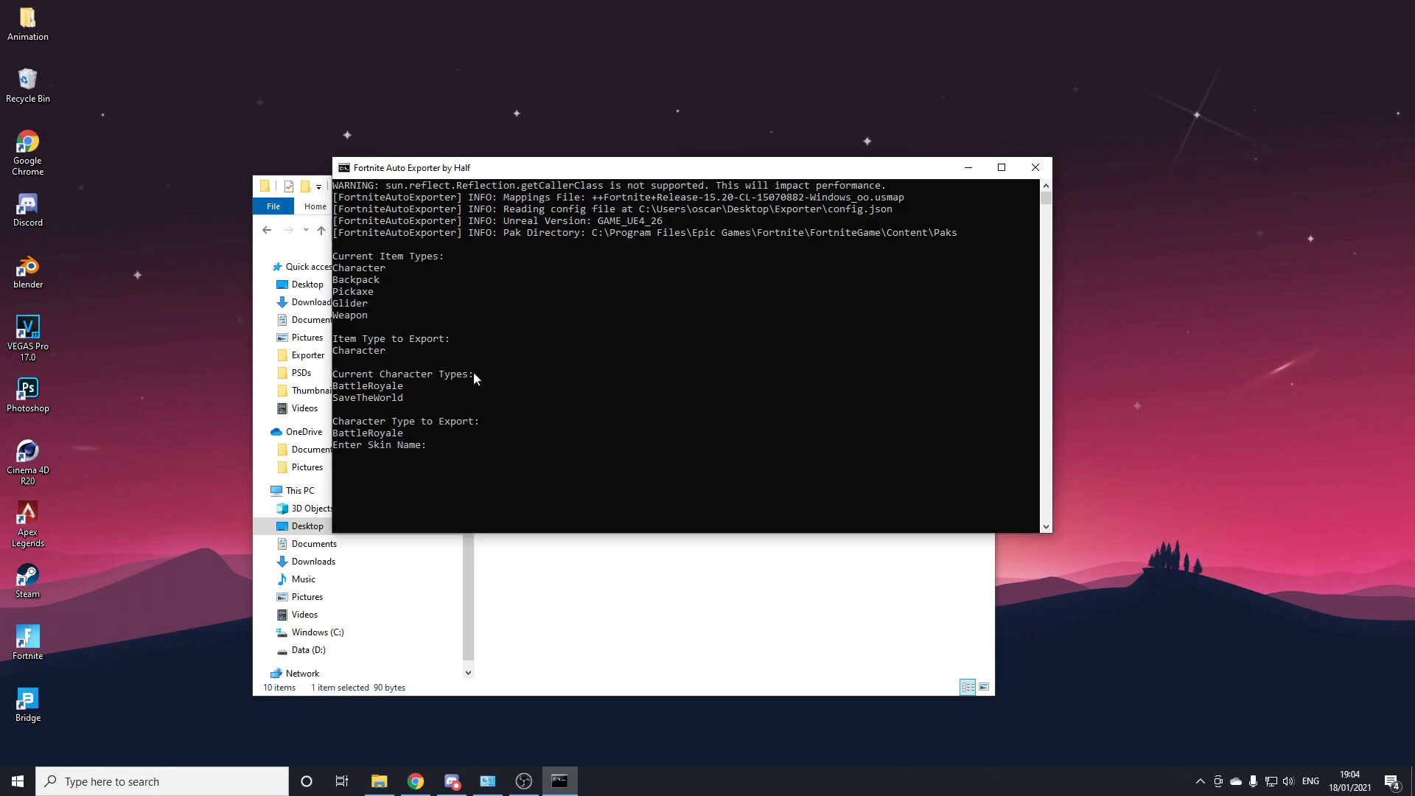
type("Snowbell")
key("Return")
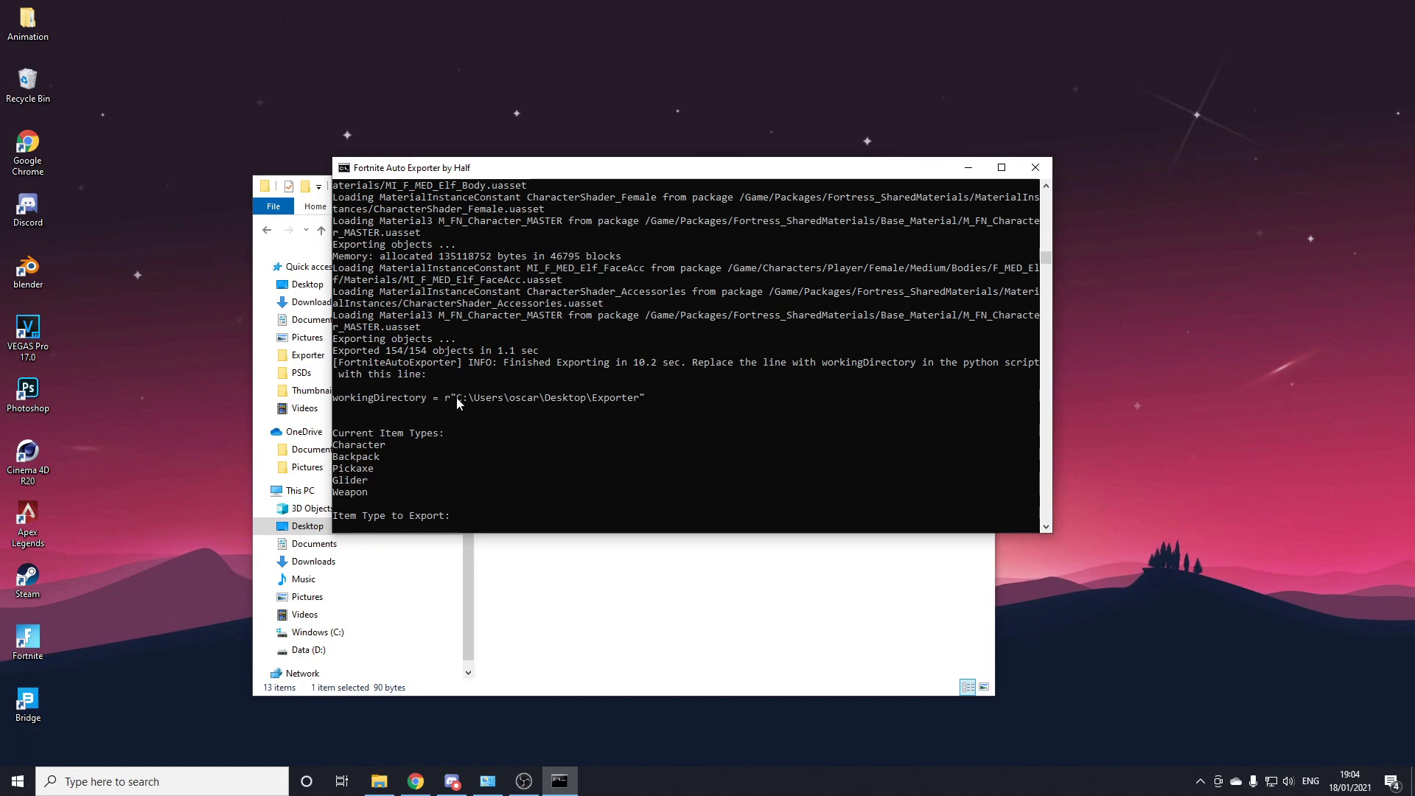
Copy the workingDirectory path of the Exporter folder from the exporter's output and minimise the console.
left_click_drag(457, 401, 639, 399)
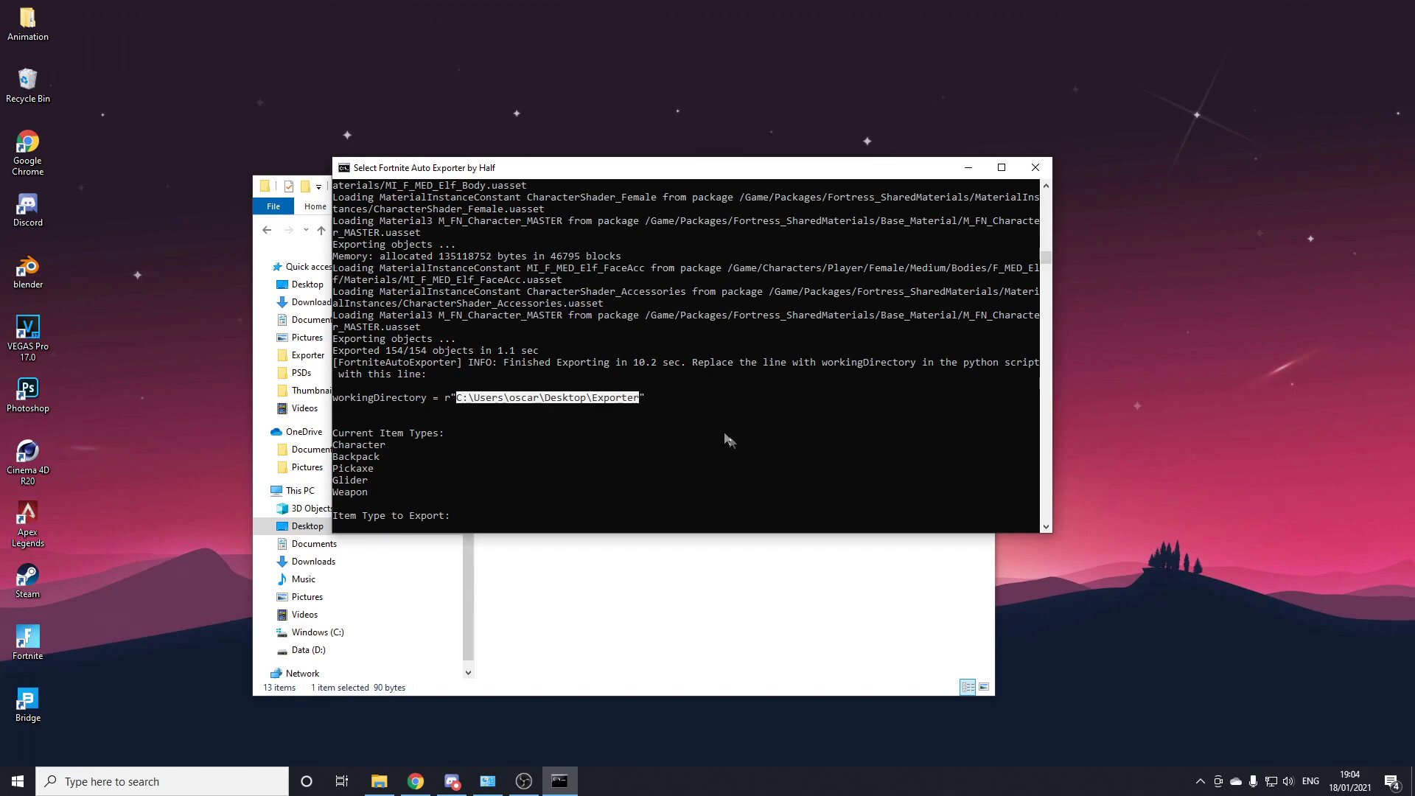
key("ctrl+c")
left_click(968, 170)
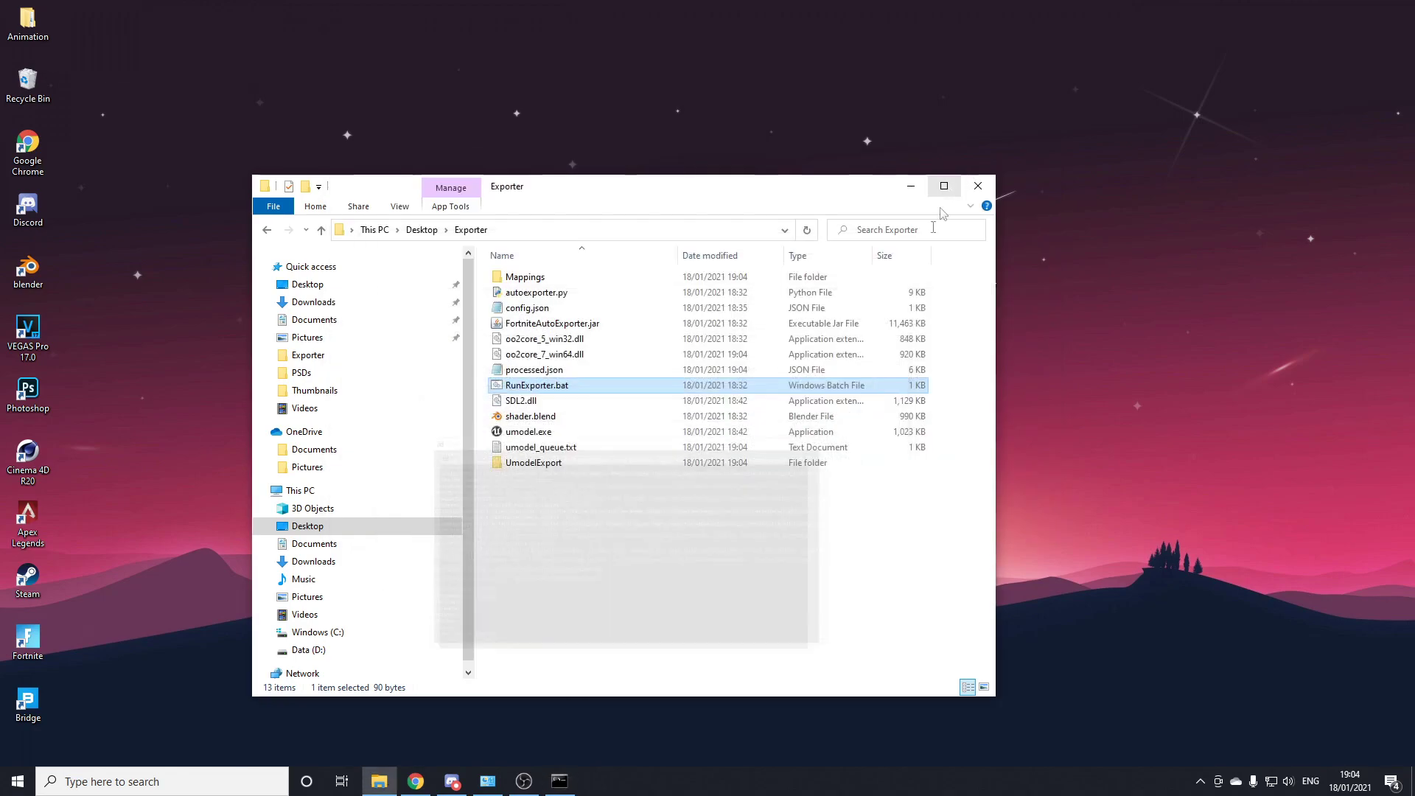
Open shader.blend from the Exporter folder in Blender and switch to the Scripting workspace.
left_click(738, 499)
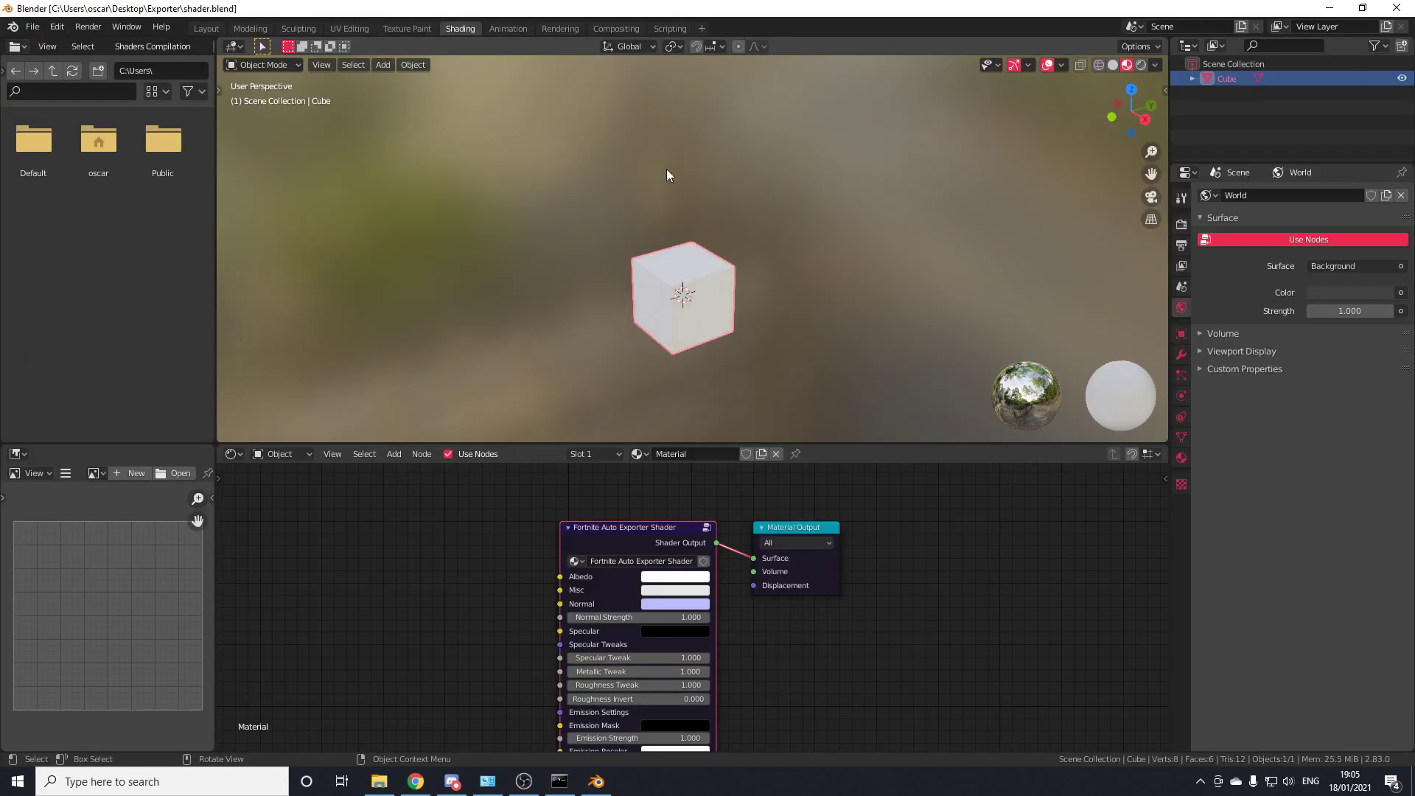
left_click(702, 27)
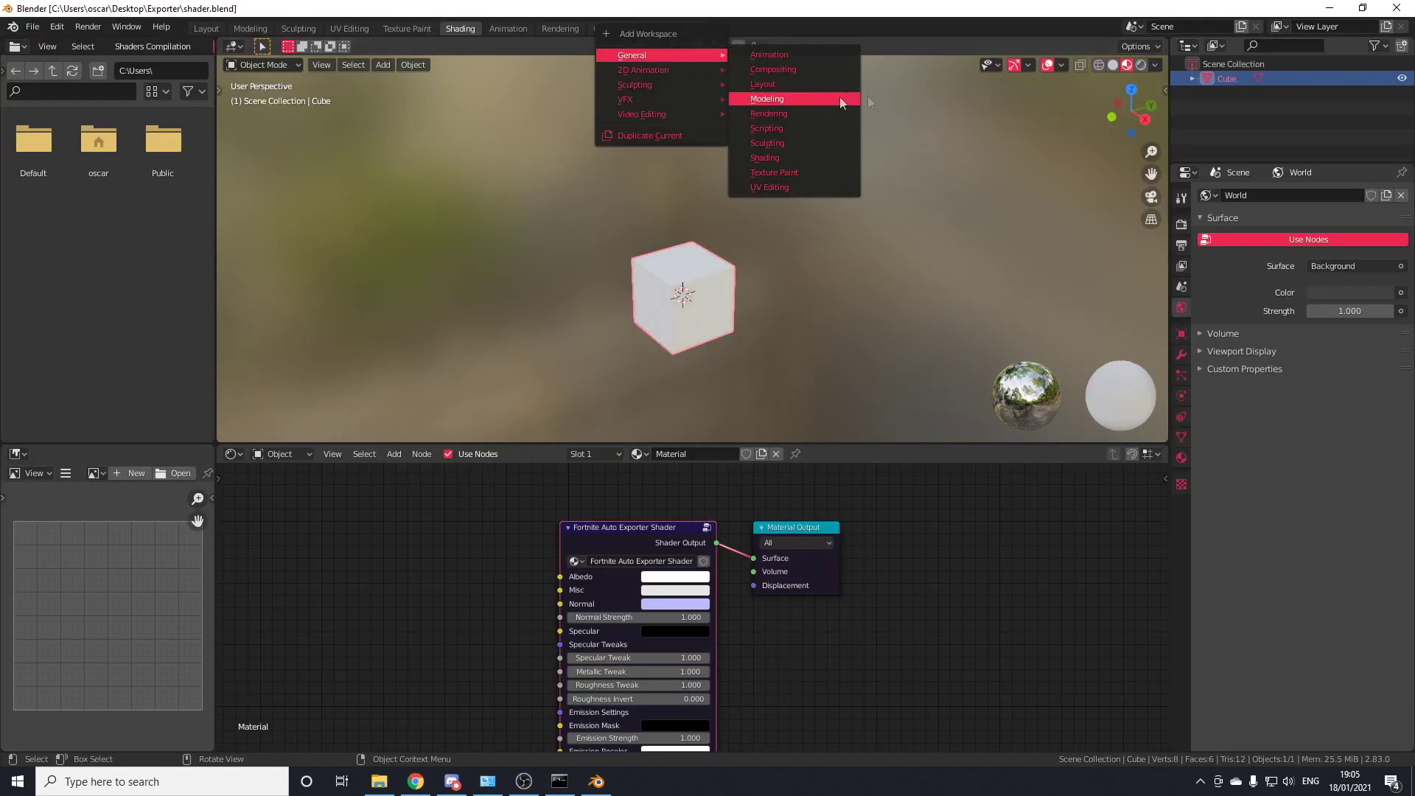
key("Escape")
left_click(670, 28)
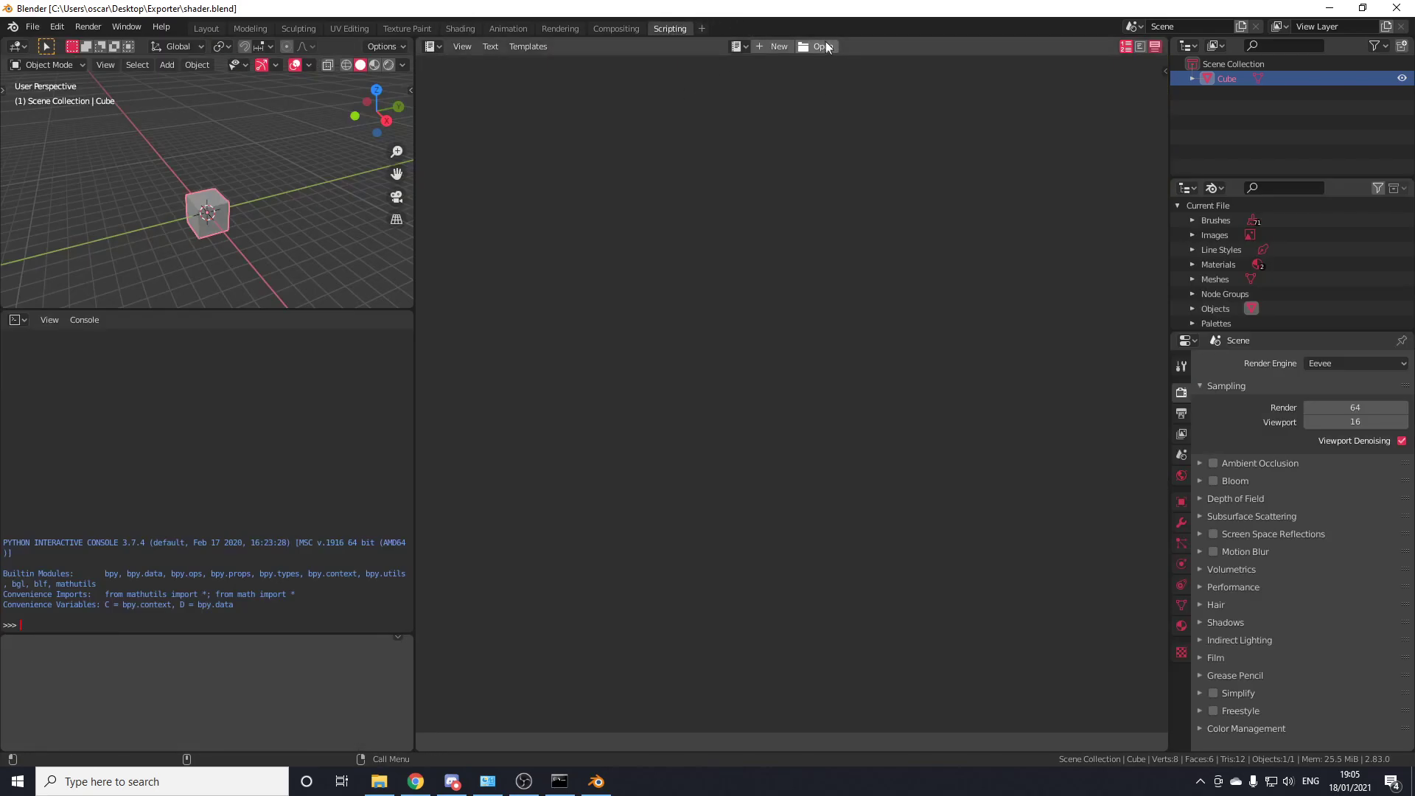
Load autoexporter.py from the desktop's Exporter folder into the text editor.
left_click(820, 46)
left_click(384, 315)
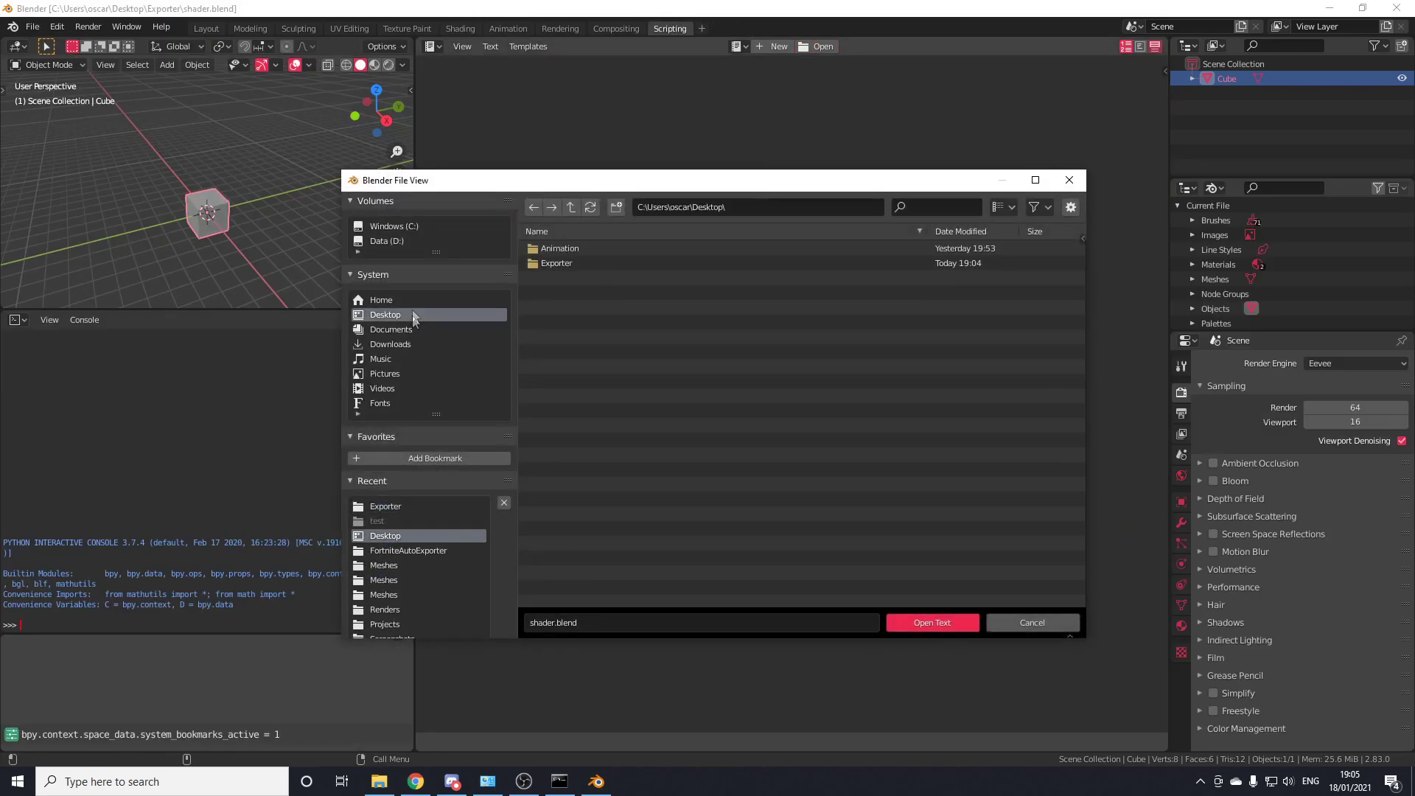
double_click(591, 263)
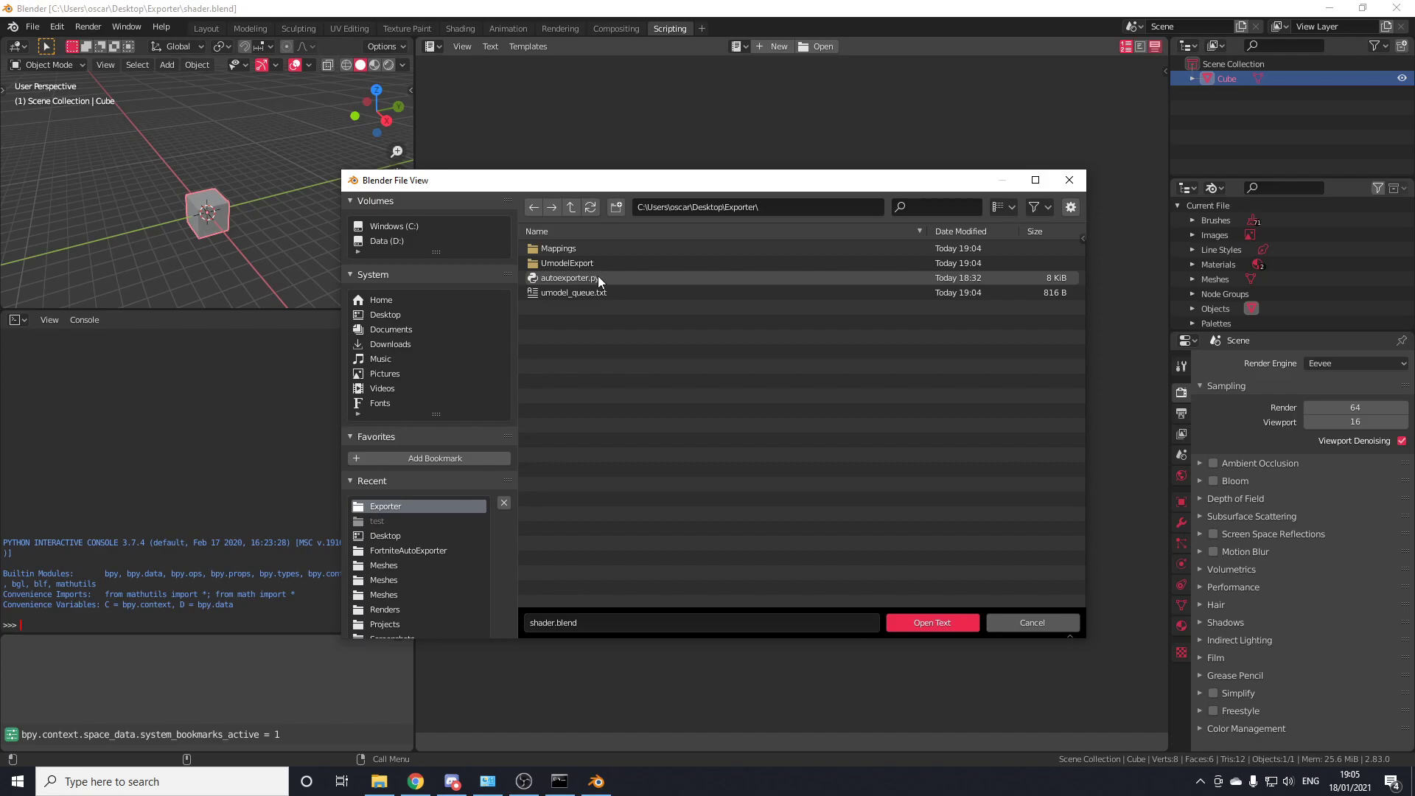
double_click(598, 277)
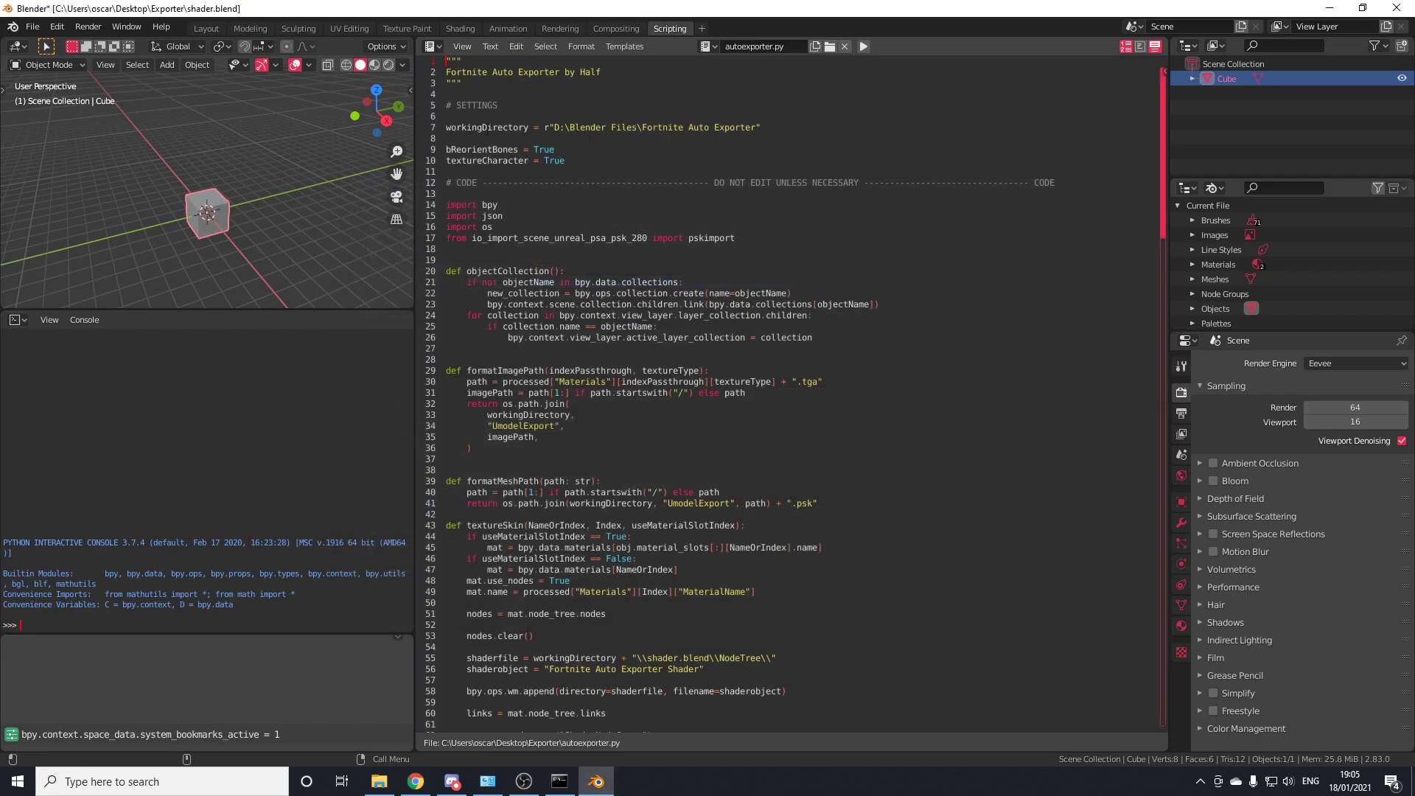
In autoexporter.py, set workingDirectory to the copied Exporter path with doubled backslashes and bReorientBones to False, and run the script.
left_click_drag(554, 127, 764, 127)
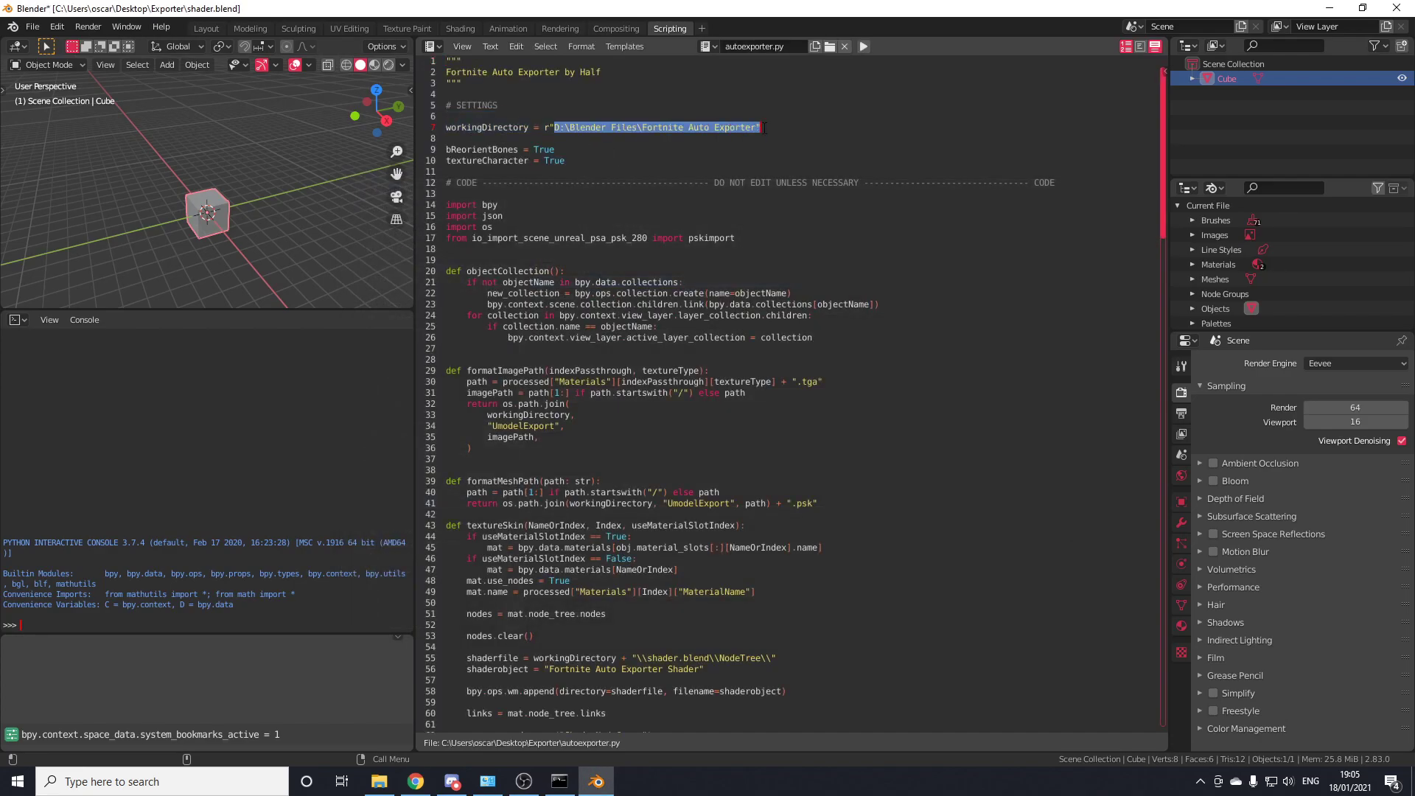
key("ctrl+v")
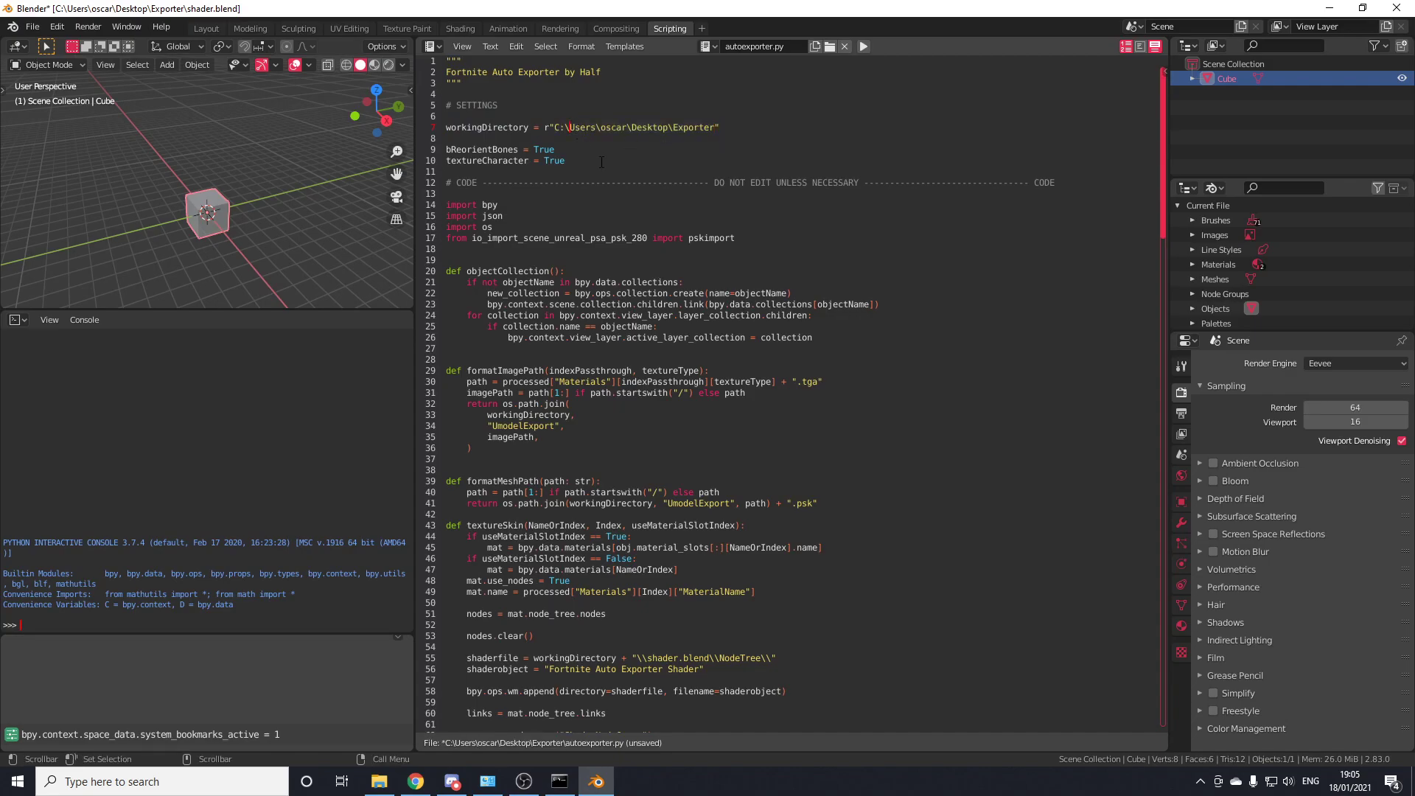
type("\\\\")
left_click(642, 128)
type("\\")
left_click_drag(555, 161, 568, 159)
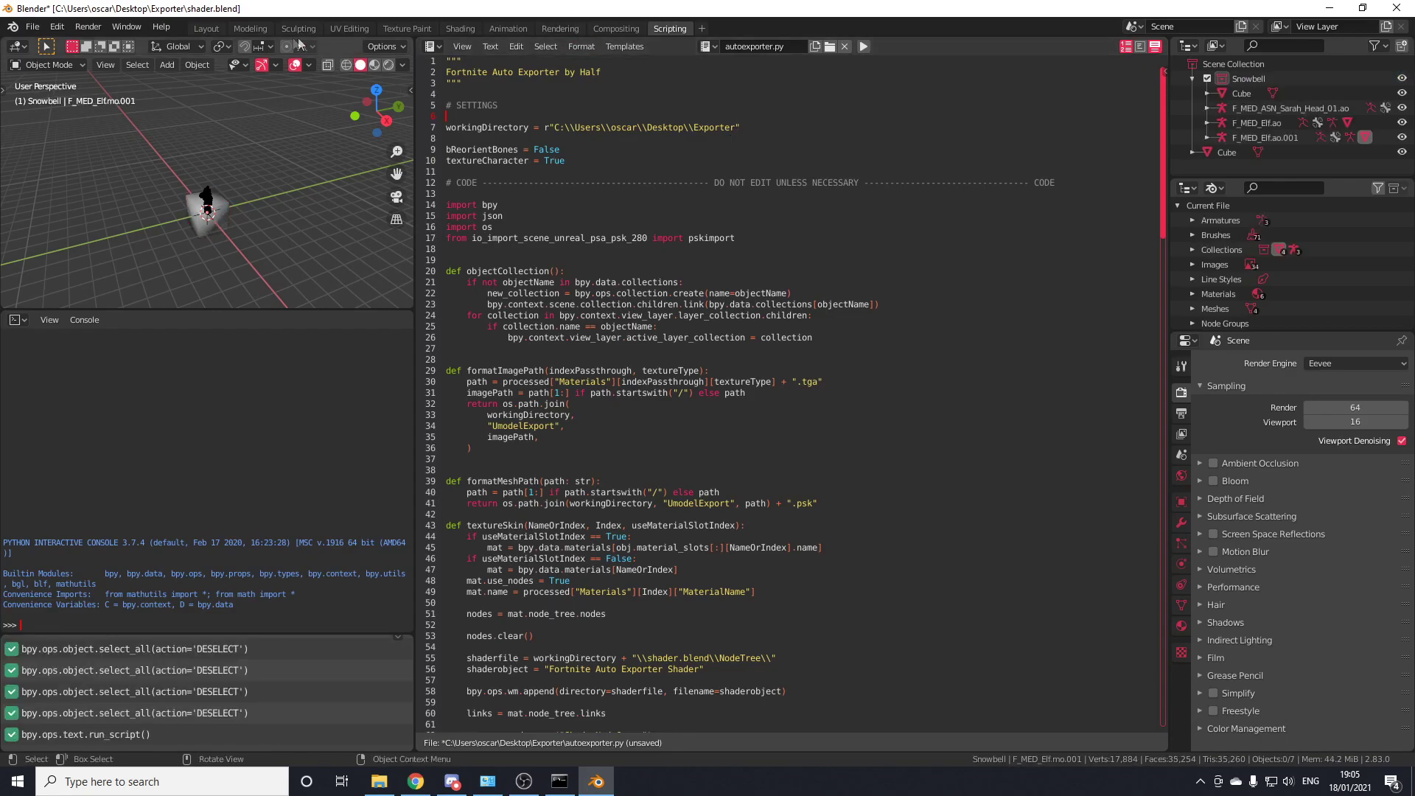
In the Layout workspace, delete the default cube and show the Snowbell model in Material Preview shading.
left_click(206, 28)
middle_click_drag(827, 318, 917, 290)
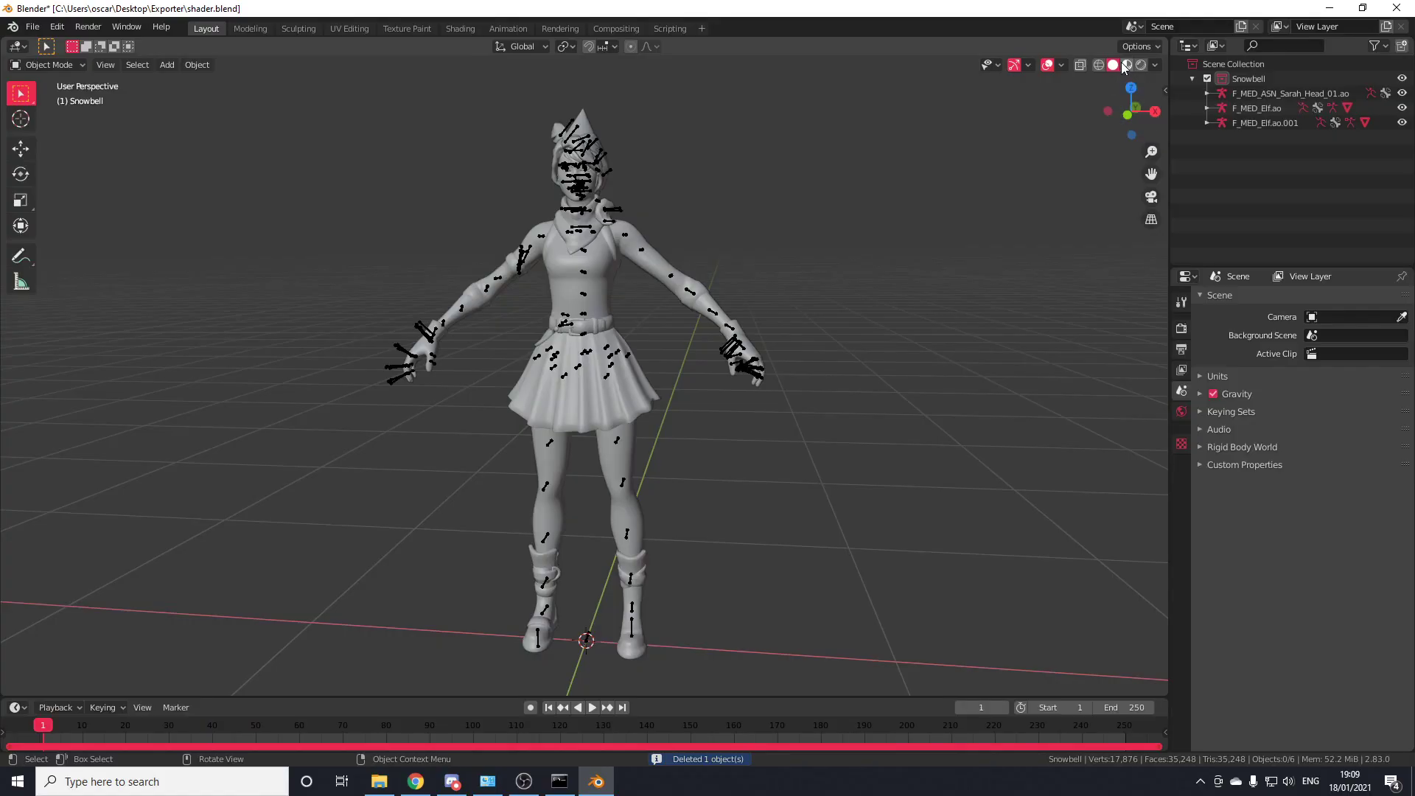
left_click(1127, 65)
mouse_move(736, 188)
middle_mouse_down()
mouse_move(892, 190)
mouse_move(675, 273)
mouse_move(798, 262)
mouse_move(774, 267)
mouse_move(868, 287)
mouse_move(881, 263)
mouse_move(699, 235)
mouse_move(868, 215)
mouse_move(787, 410)
mouse_move(712, 444)
mouse_move(692, 367)
mouse_move(634, 335)
middle_mouse_up()
Examine the textures on the Snowbell character's outfit, arms and face from close up.
scroll(744, 409, "up", 5)
left_click(743, 410)
scroll(743, 410, "down", 4)
left_click(662, 353)
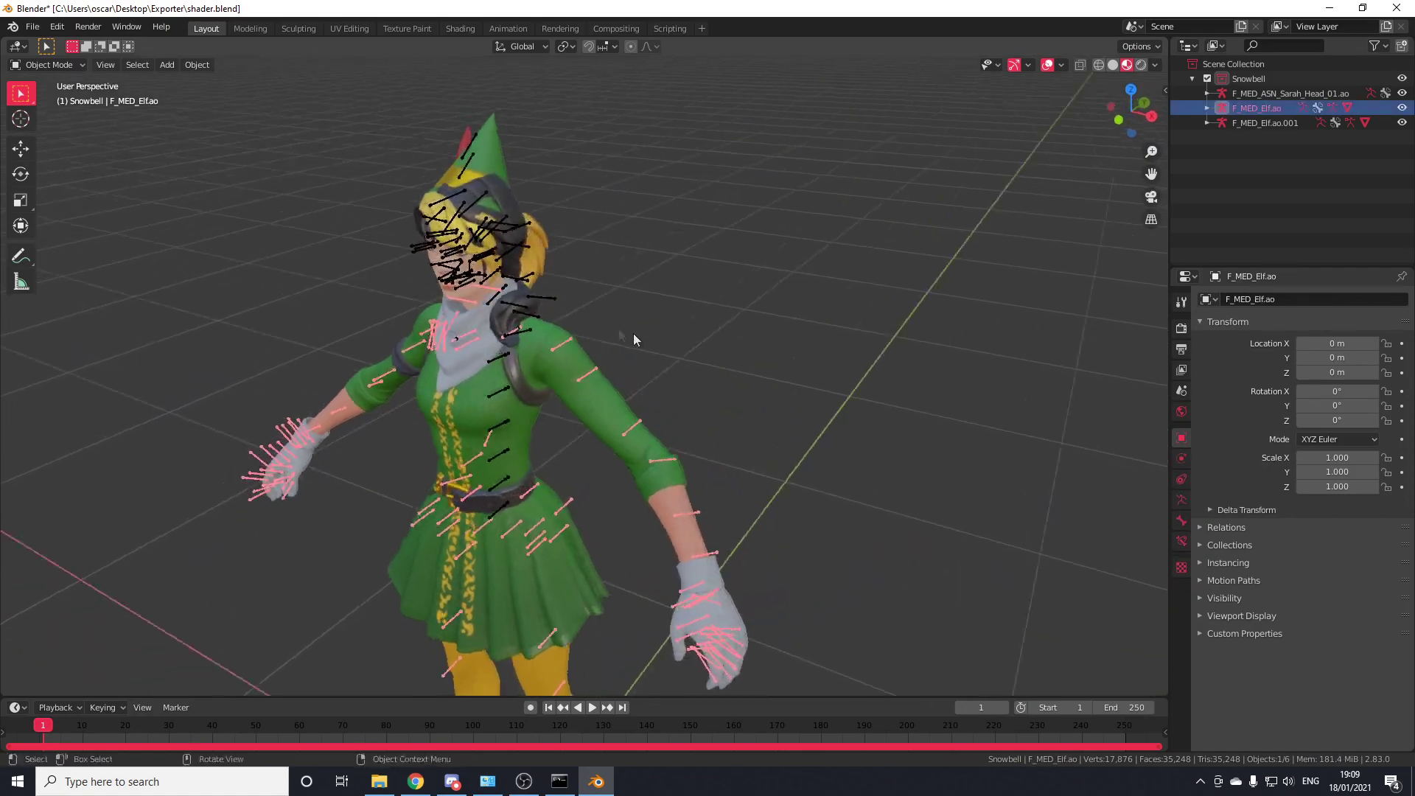
scroll(623, 310, "up", 4)
middle_click_drag(588, 215, 682, 258)
scroll(696, 193, "up", 1)
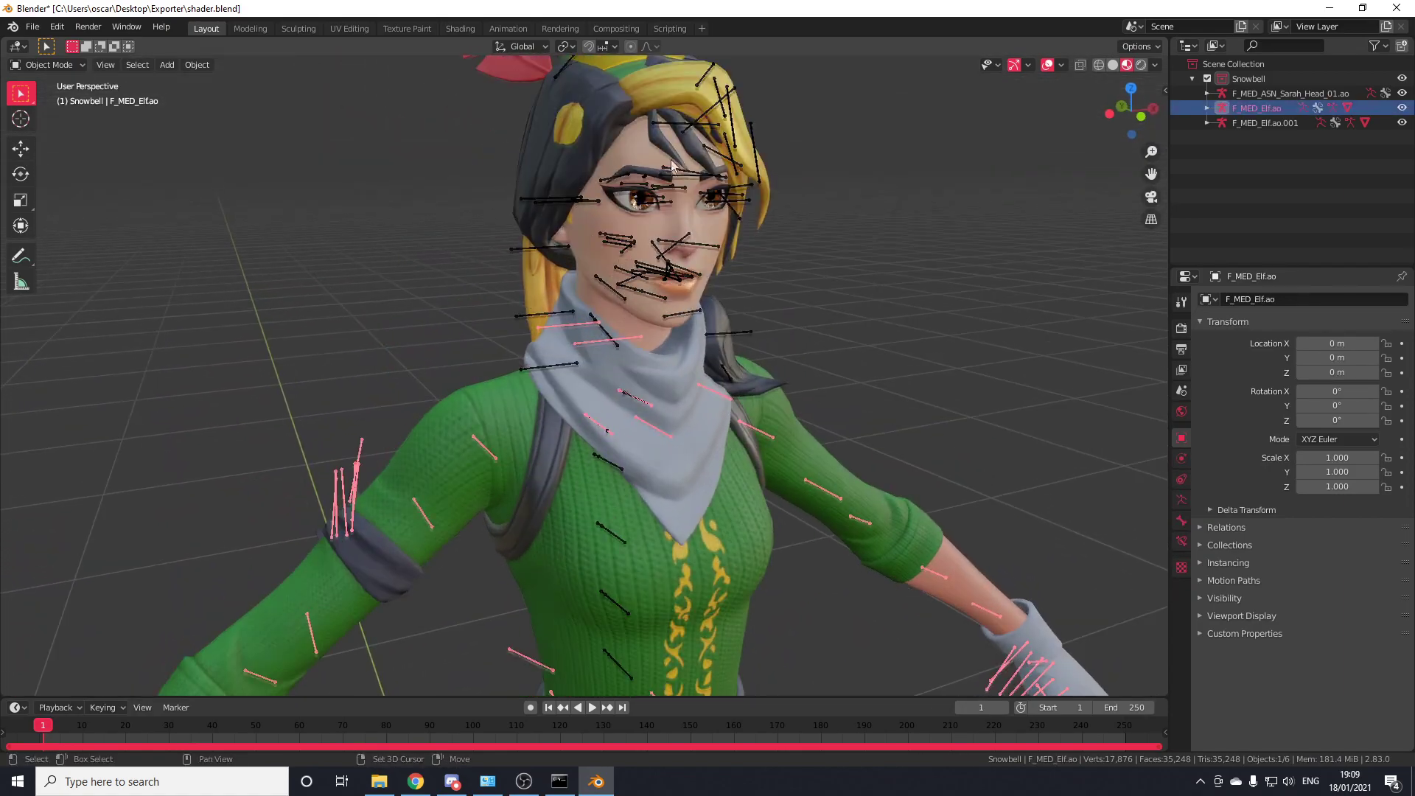
middle_click_drag(672, 167, 665, 276, "shift")
scroll(649, 258, "up", 1)
Try moving the head mesh away from the body, and undo the move.
left_click(638, 239)
scroll(649, 247, "down", 2)
key("g")
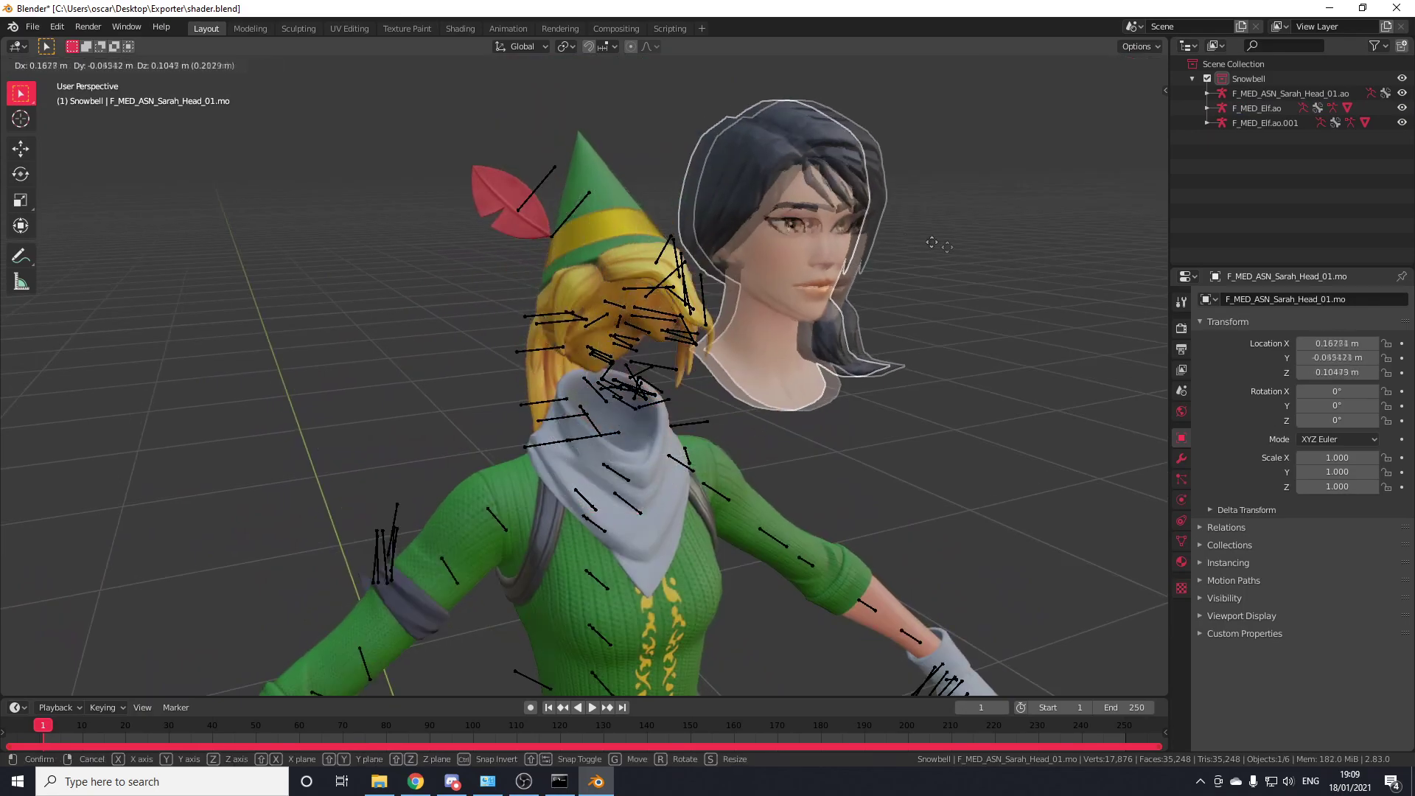
left_click(1026, 281)
key("ctrl+z")
Try moving the hat and blonde hair mesh off the head, and cancel the move.
left_click(667, 247)
middle_click_drag(799, 233, 774, 209)
key("g")
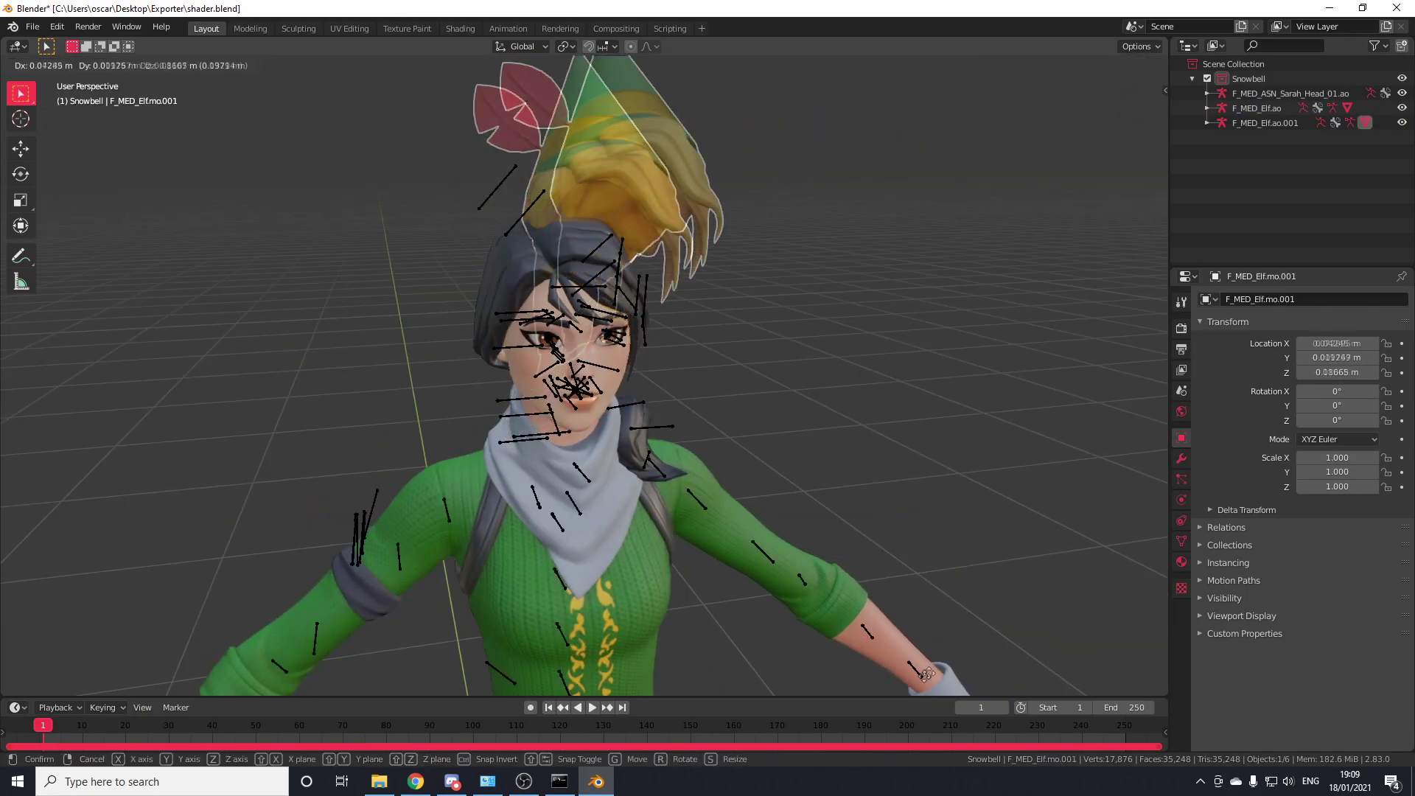
key("Escape")
Select the F_MED_ASN_Sarah_Head_01 head mesh and switch it to Edit Mode with nothing selected.
scroll(466, 374, "up", 2)
left_click(515, 284)
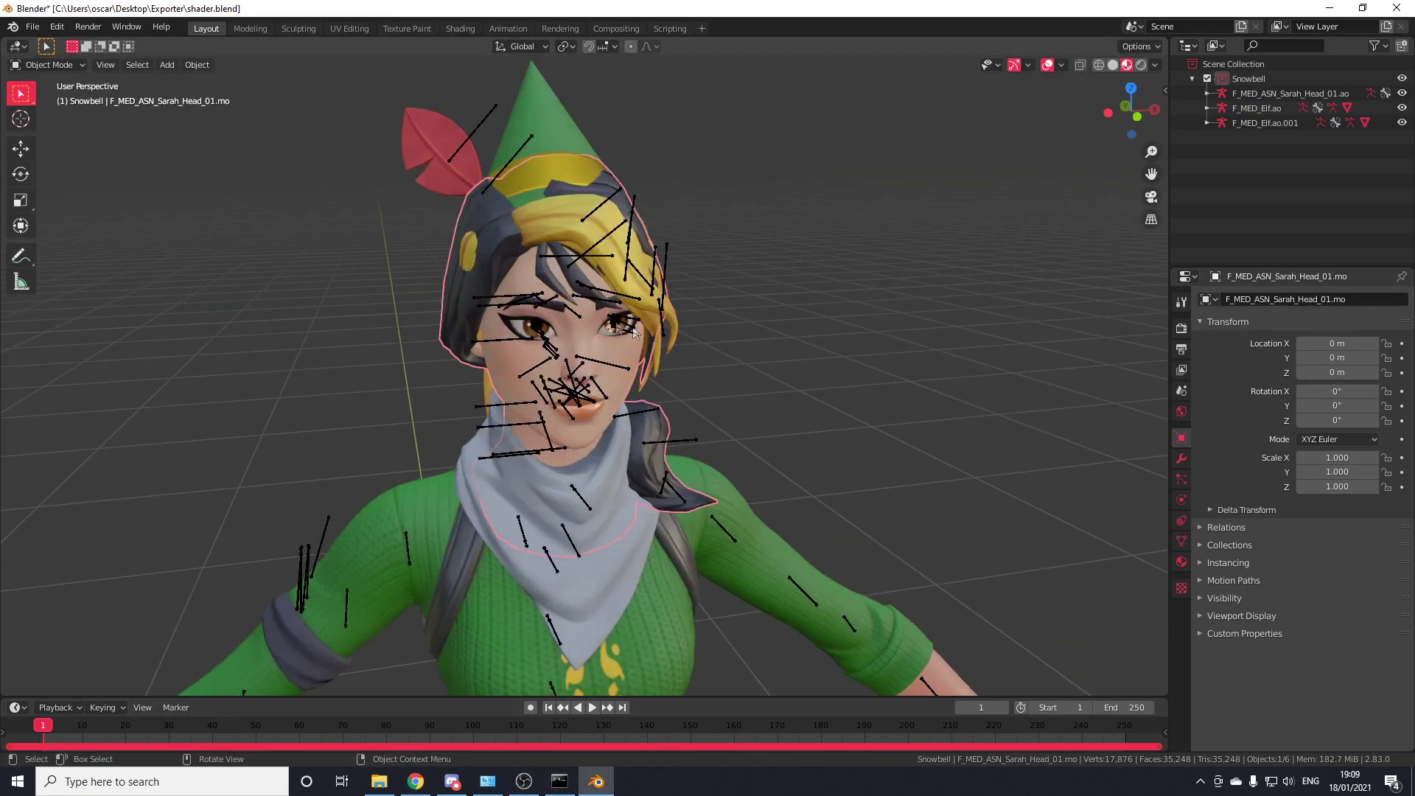
key("g")
key("Escape")
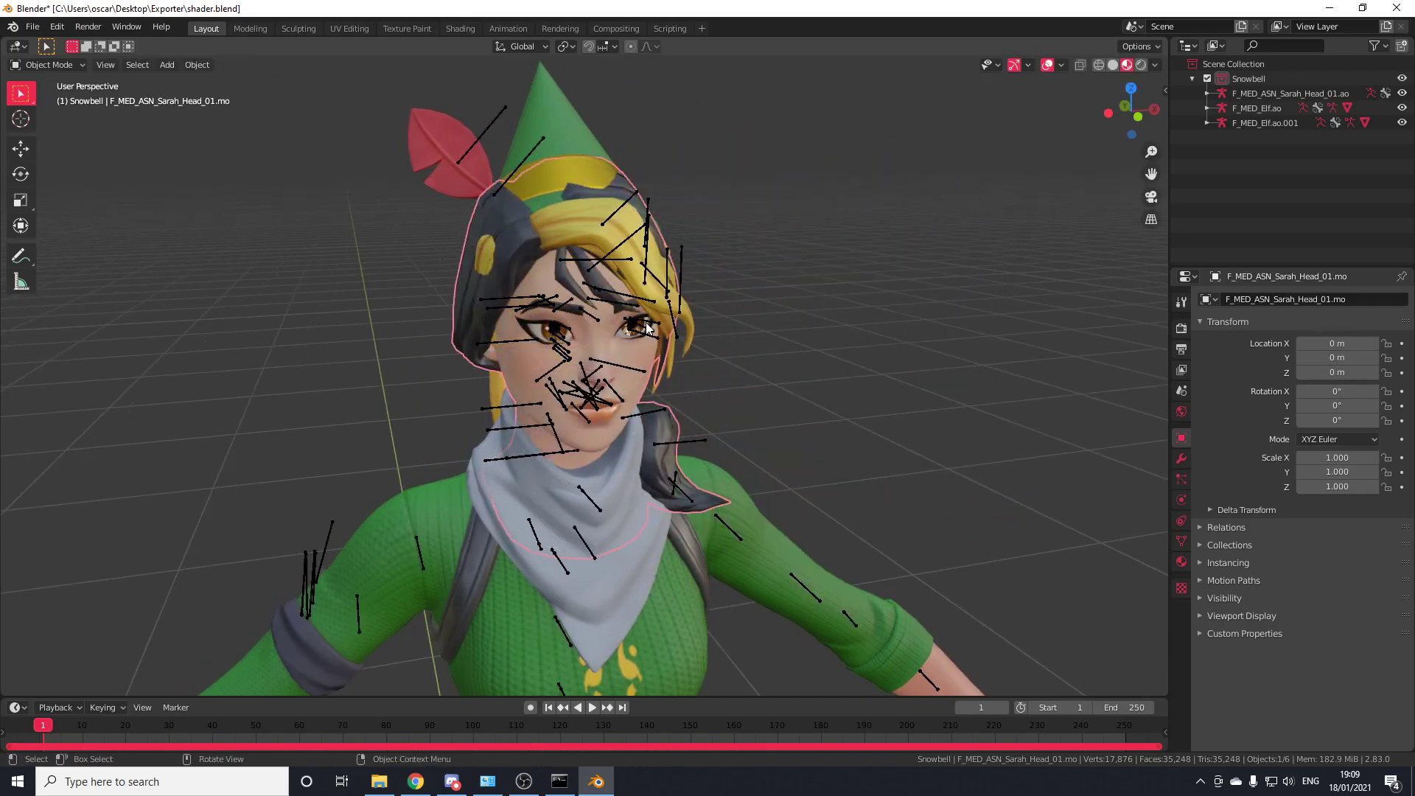
key("Tab")
scroll(648, 319, "up", 3)
key("alt+a")
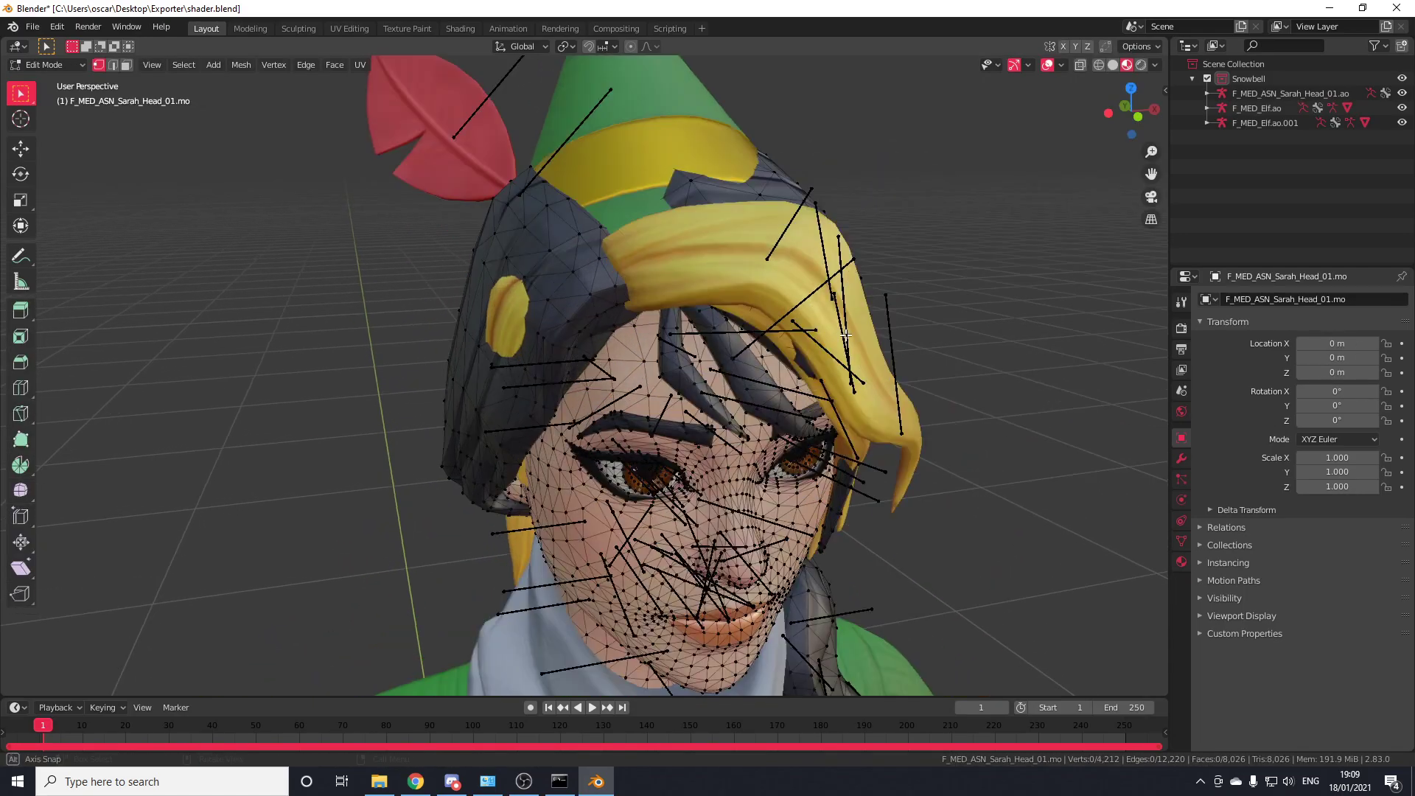
Select the linked dark hair geometry and forehead strands, delete their vertices, and return to Object Mode.
scroll(501, 232, "up", 2)
key("l")
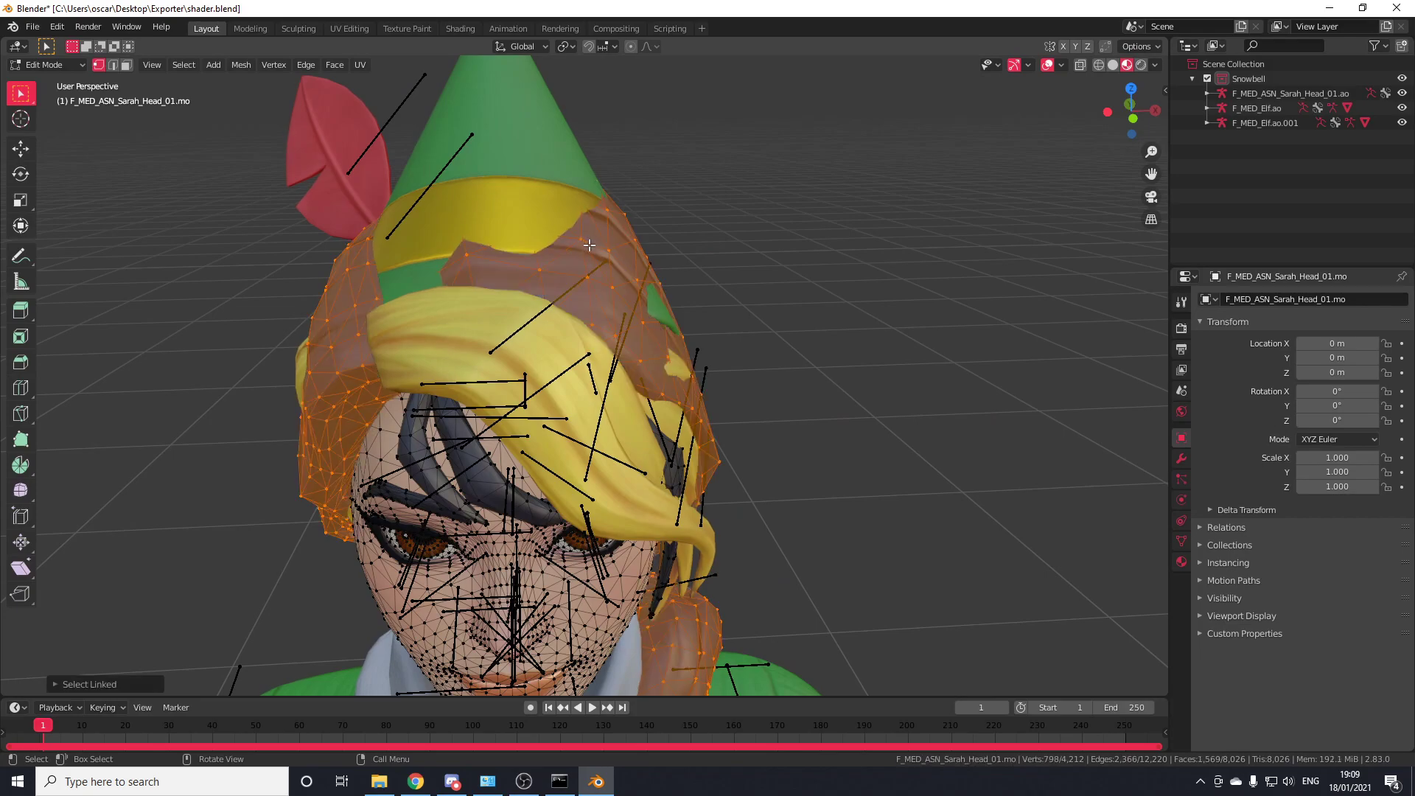
scroll(829, 378, "up", 4)
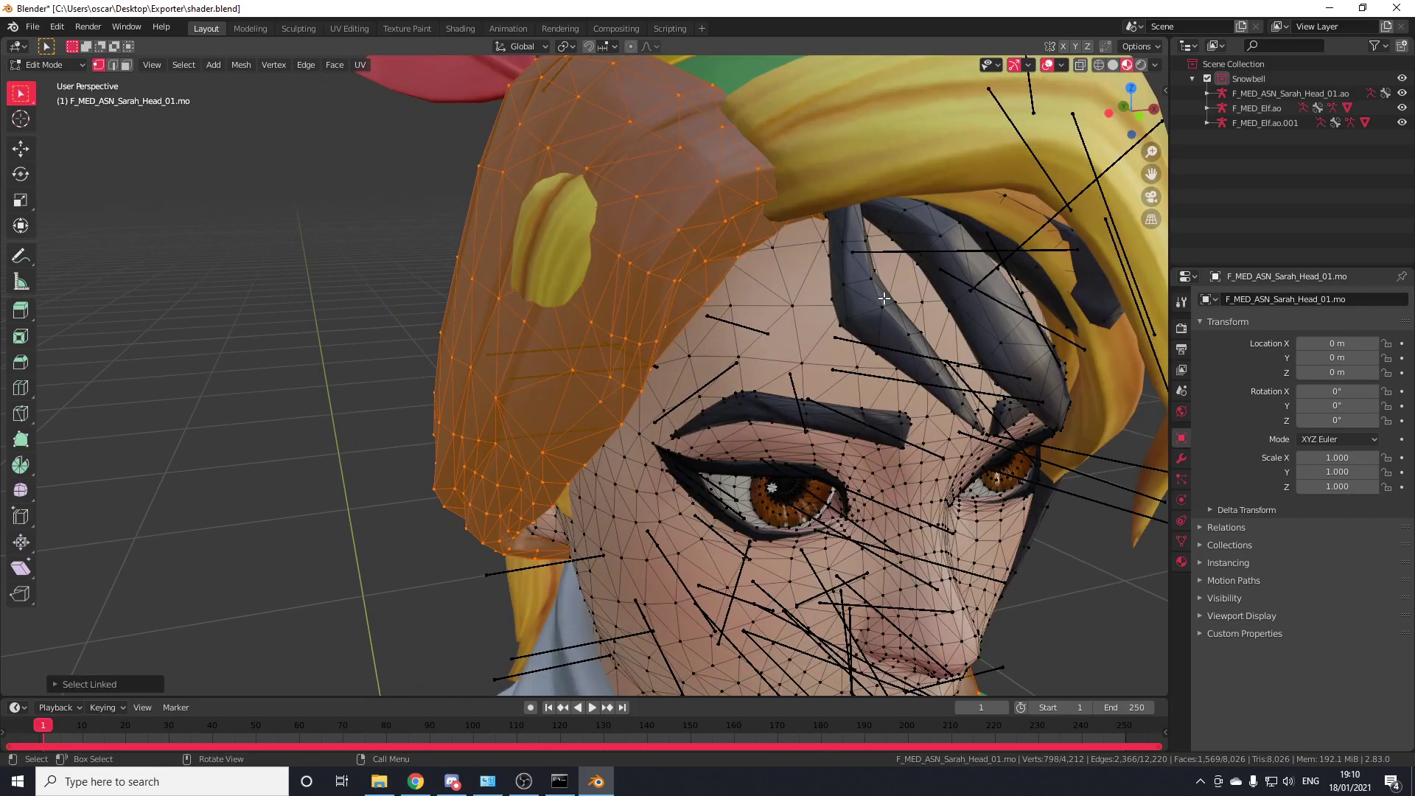
key("l")
key("l")
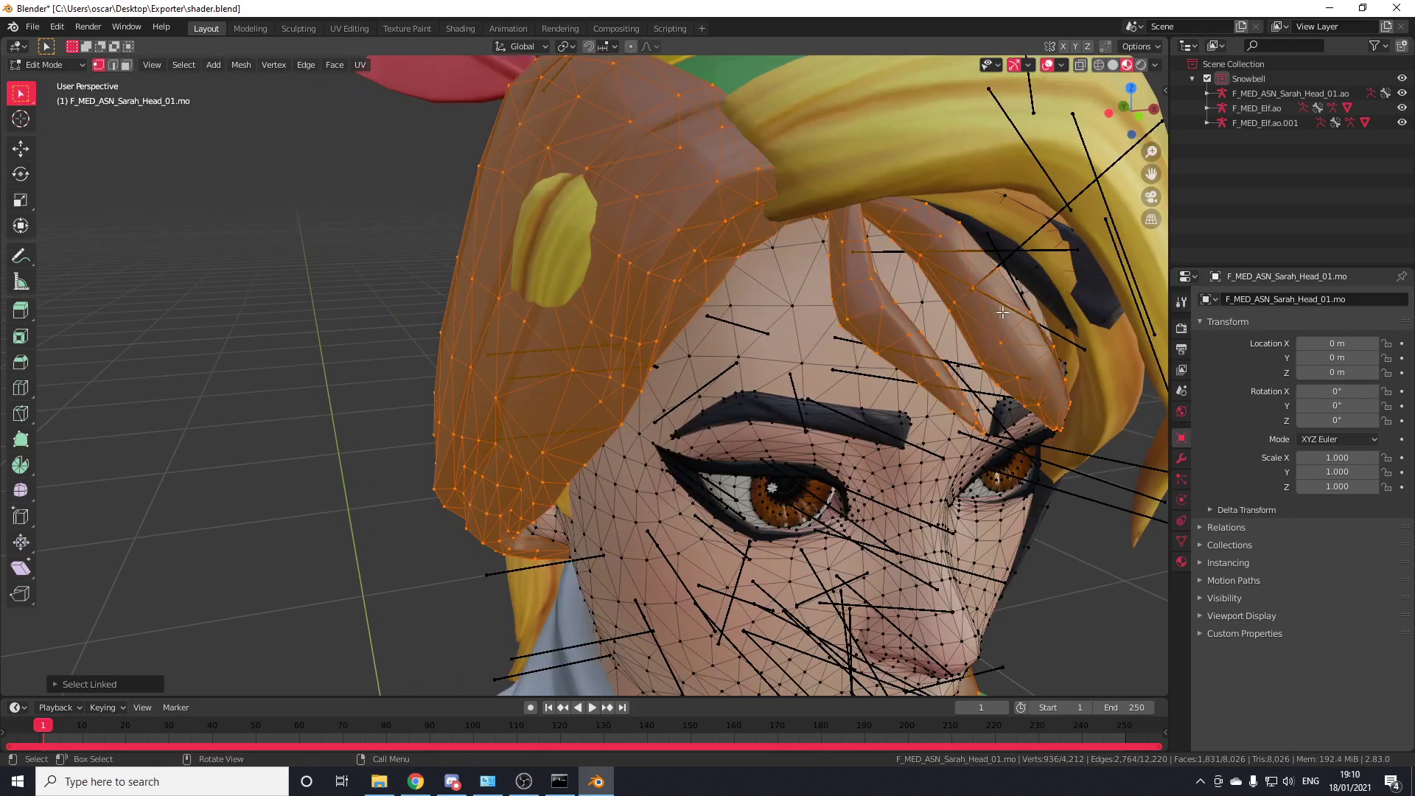
middle_click_drag(1002, 311, 922, 305)
key("l")
scroll(581, 278, "down", 5)
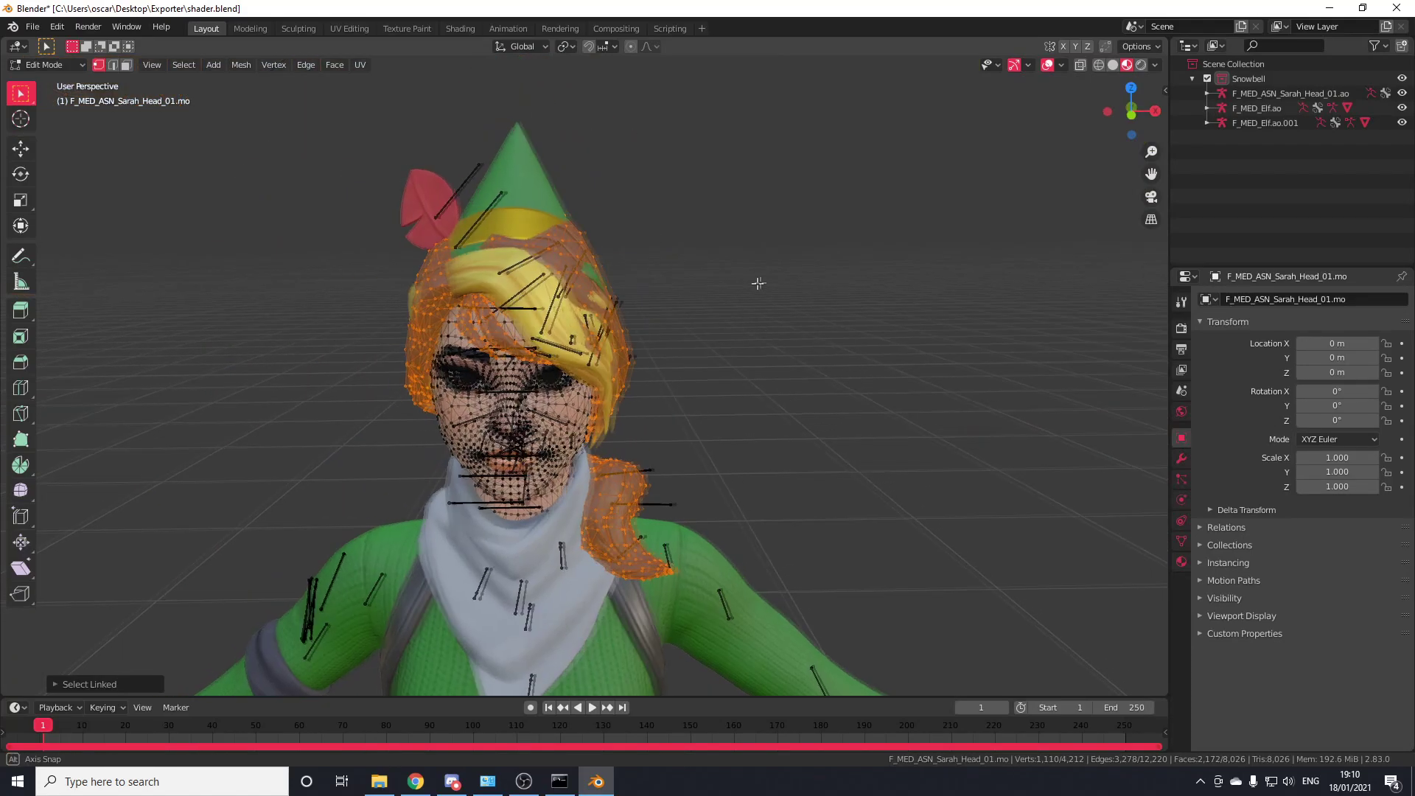
key("x")
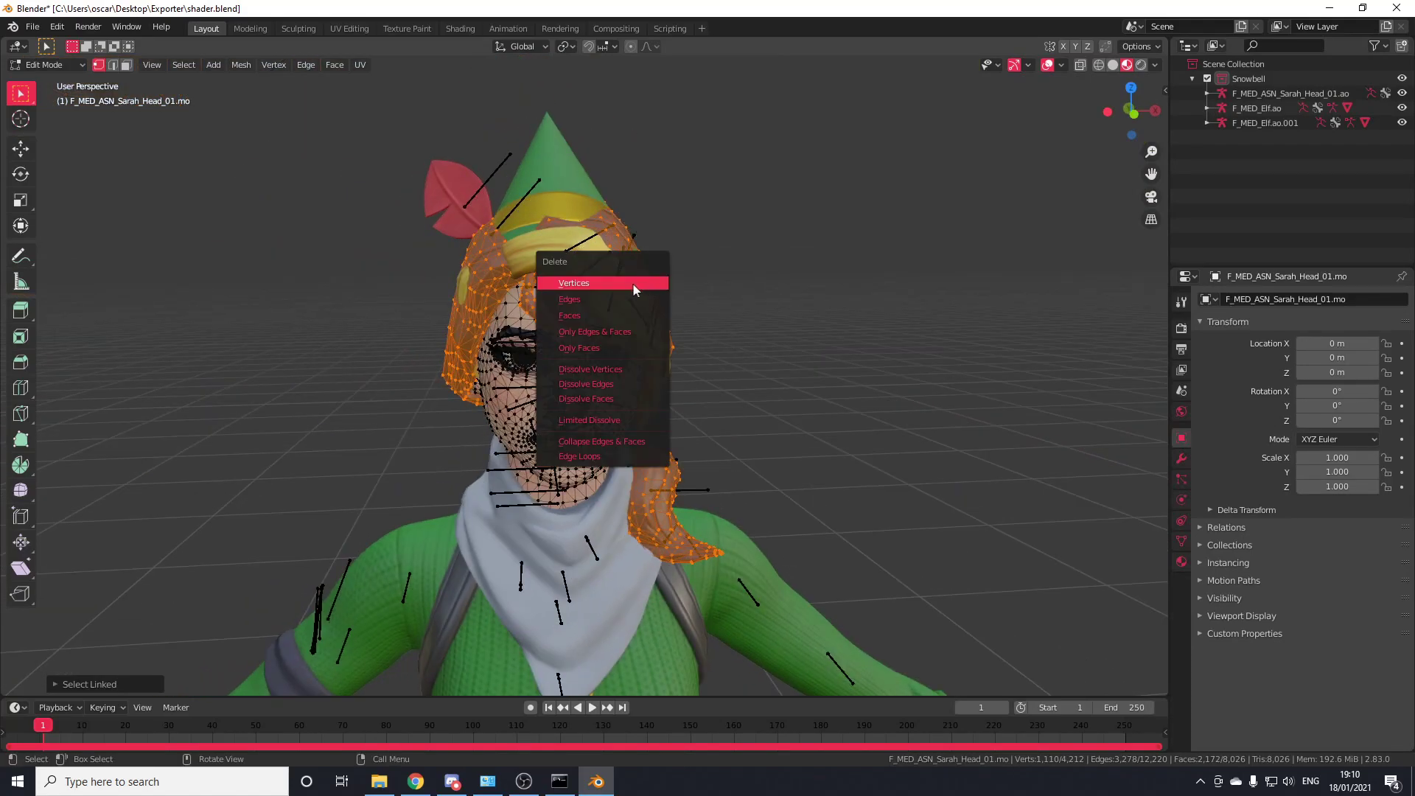
left_click(582, 286)
scroll(767, 317, "down", 3)
key("Tab")
scroll(849, 341, "up", 5)
middle_click_drag(830, 334, 724, 363)
scroll(854, 339, "down", 4)
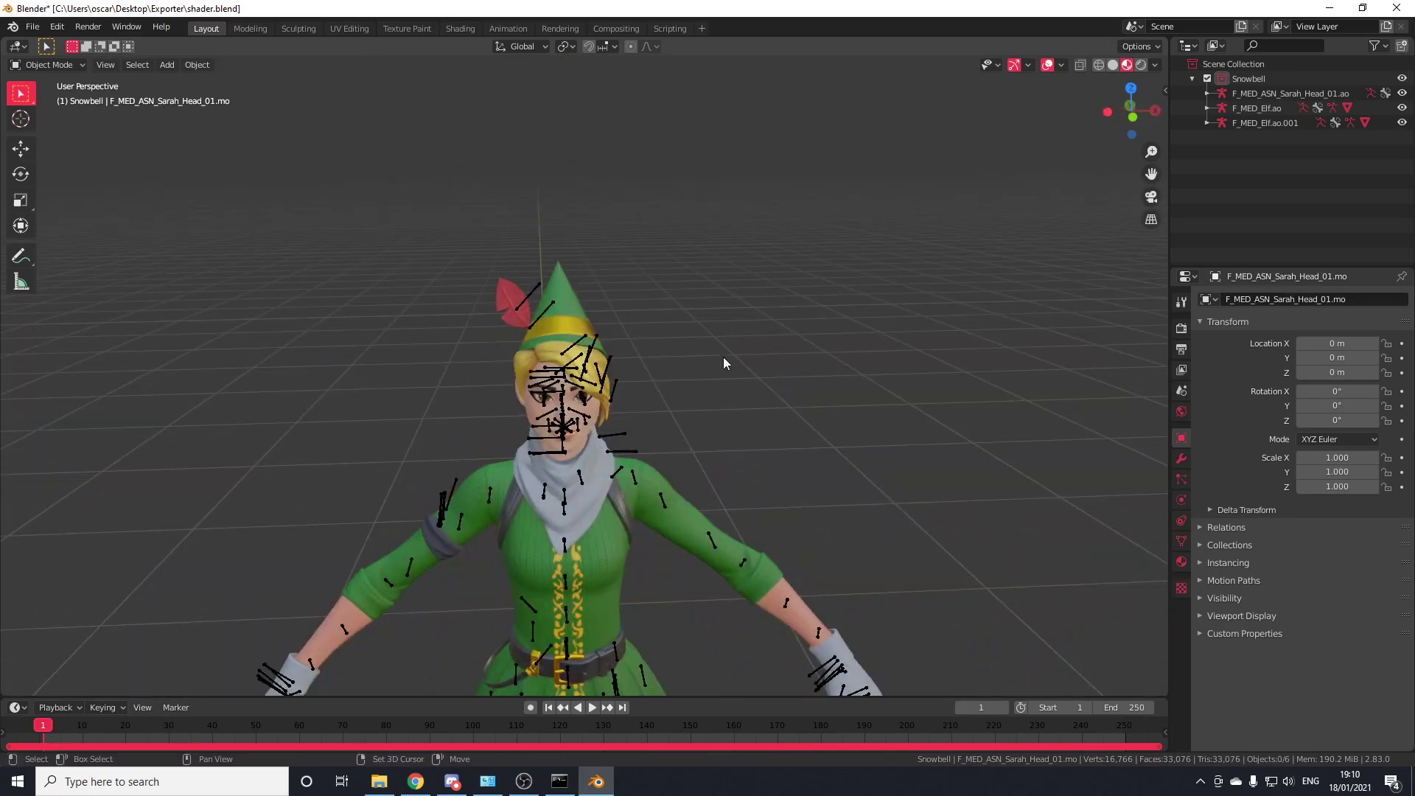
scroll(723, 364, "up", 3)
scroll(643, 349, "up", 1)
Try rotating the spine_04 bone of the F_MED_Elf.ao armature in Pose Mode, undo it, and return to Object Mode.
left_click(1208, 108)
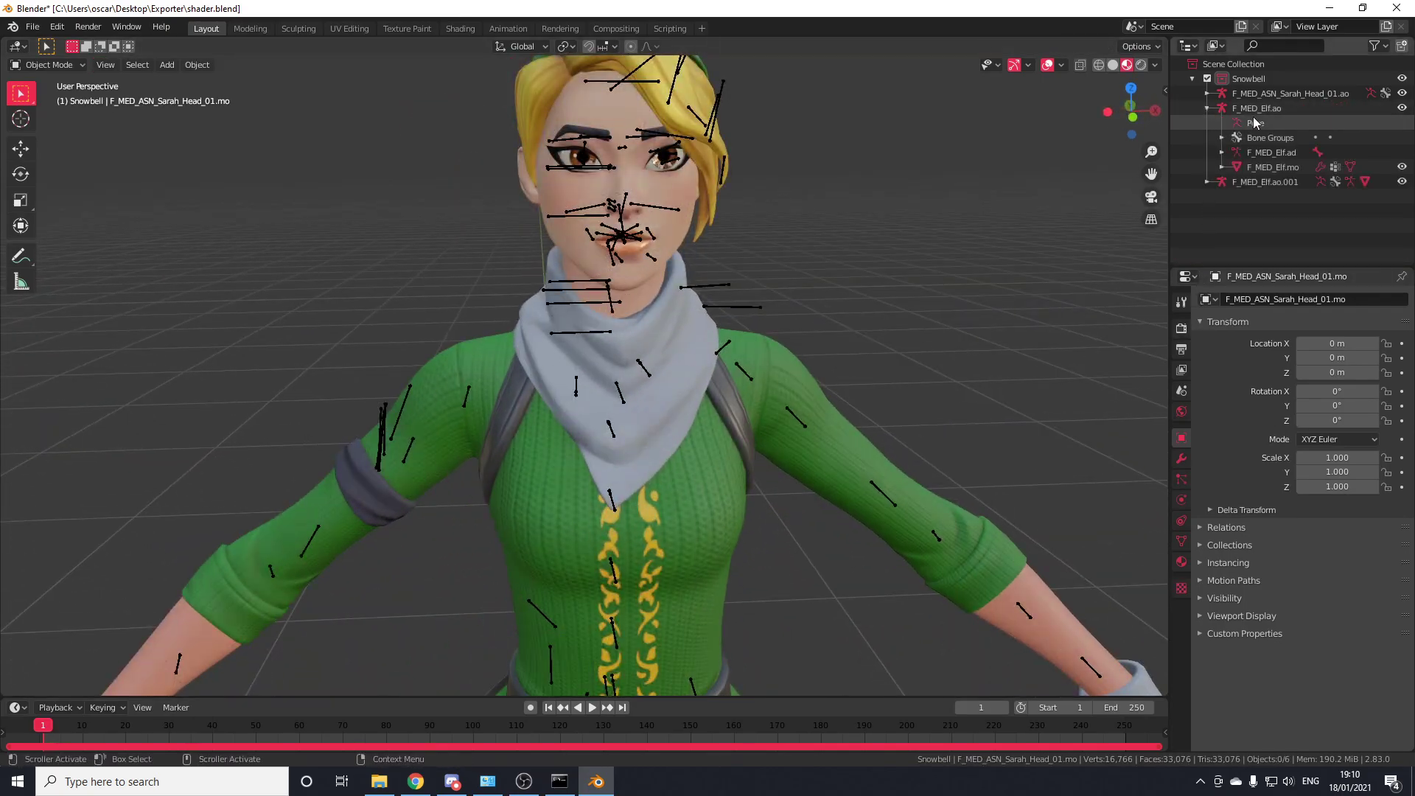
left_click(1255, 123)
scroll(690, 356, "down", 1)
middle_click_drag(689, 355, 646, 362)
left_click(564, 473)
key("r")
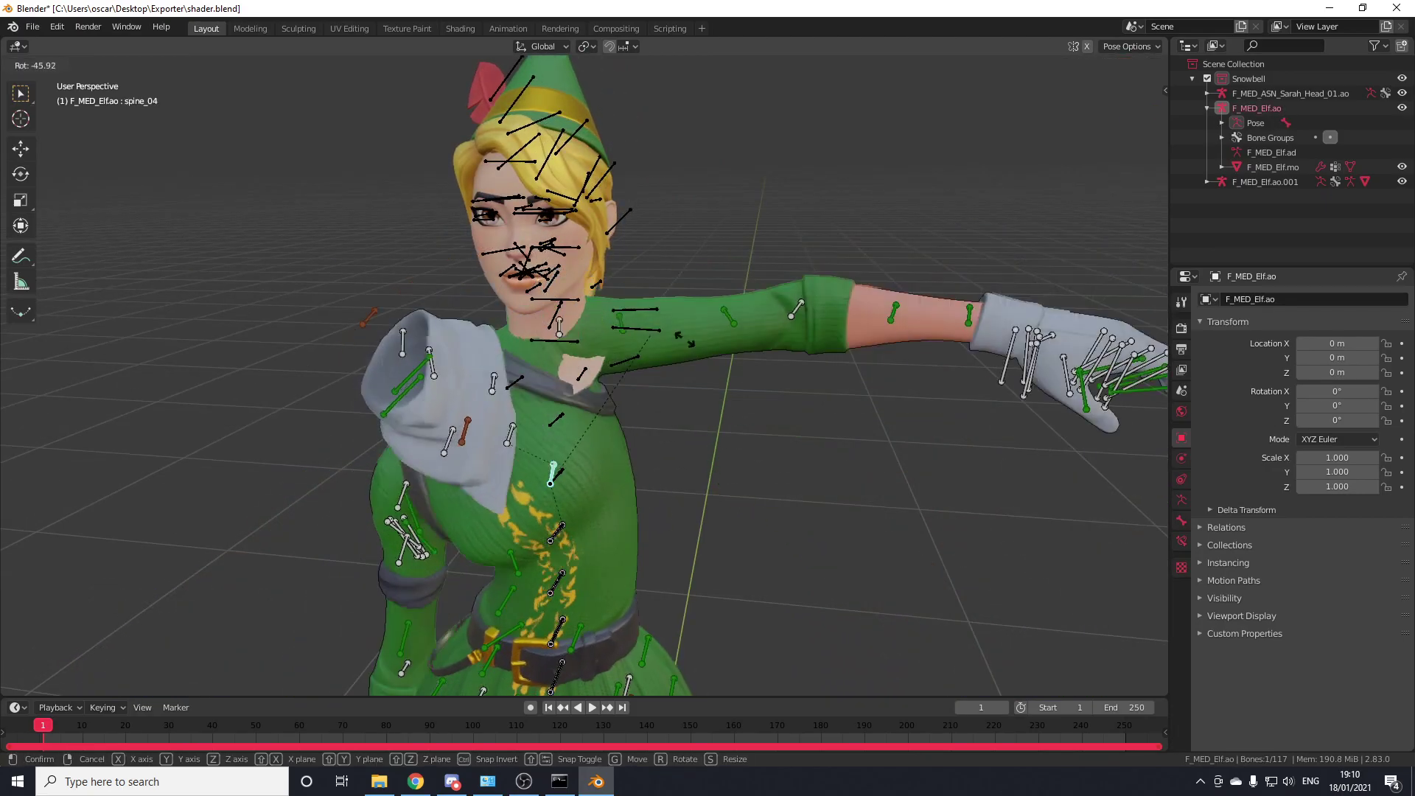
left_click(700, 432)
key("ctrl+z")
key("r")
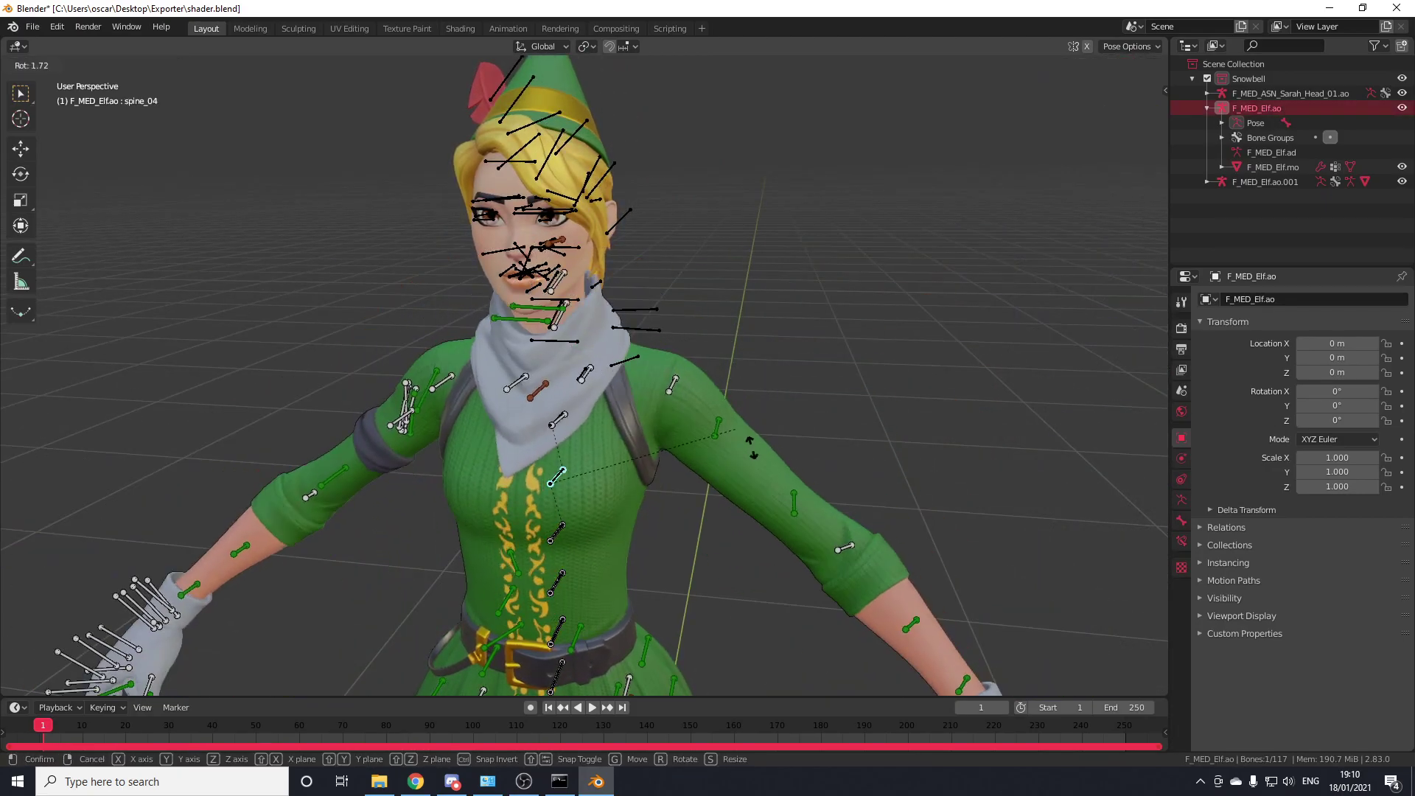
key("Escape")
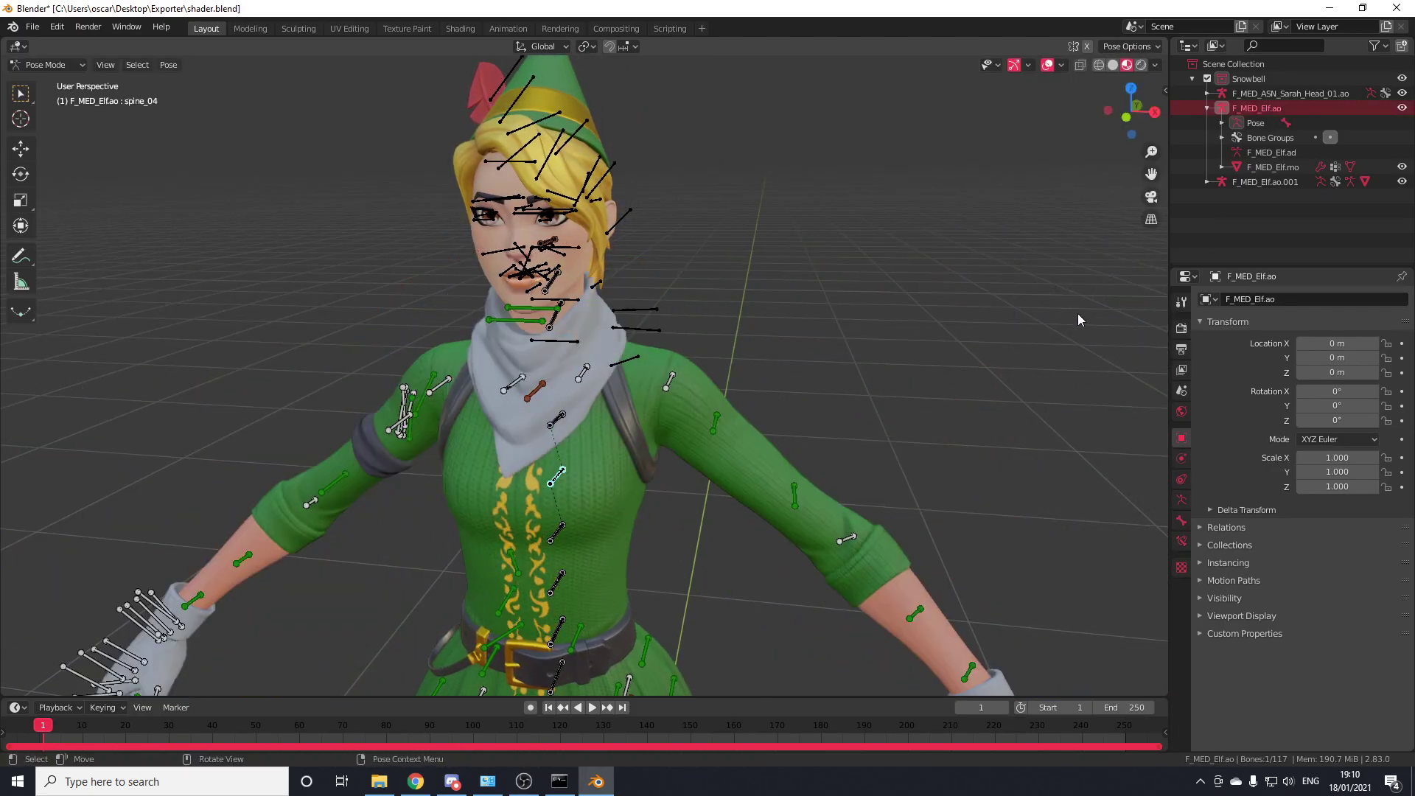
left_click(1262, 124)
middle_click_drag(701, 182, 659, 182)
left_click(1208, 109)
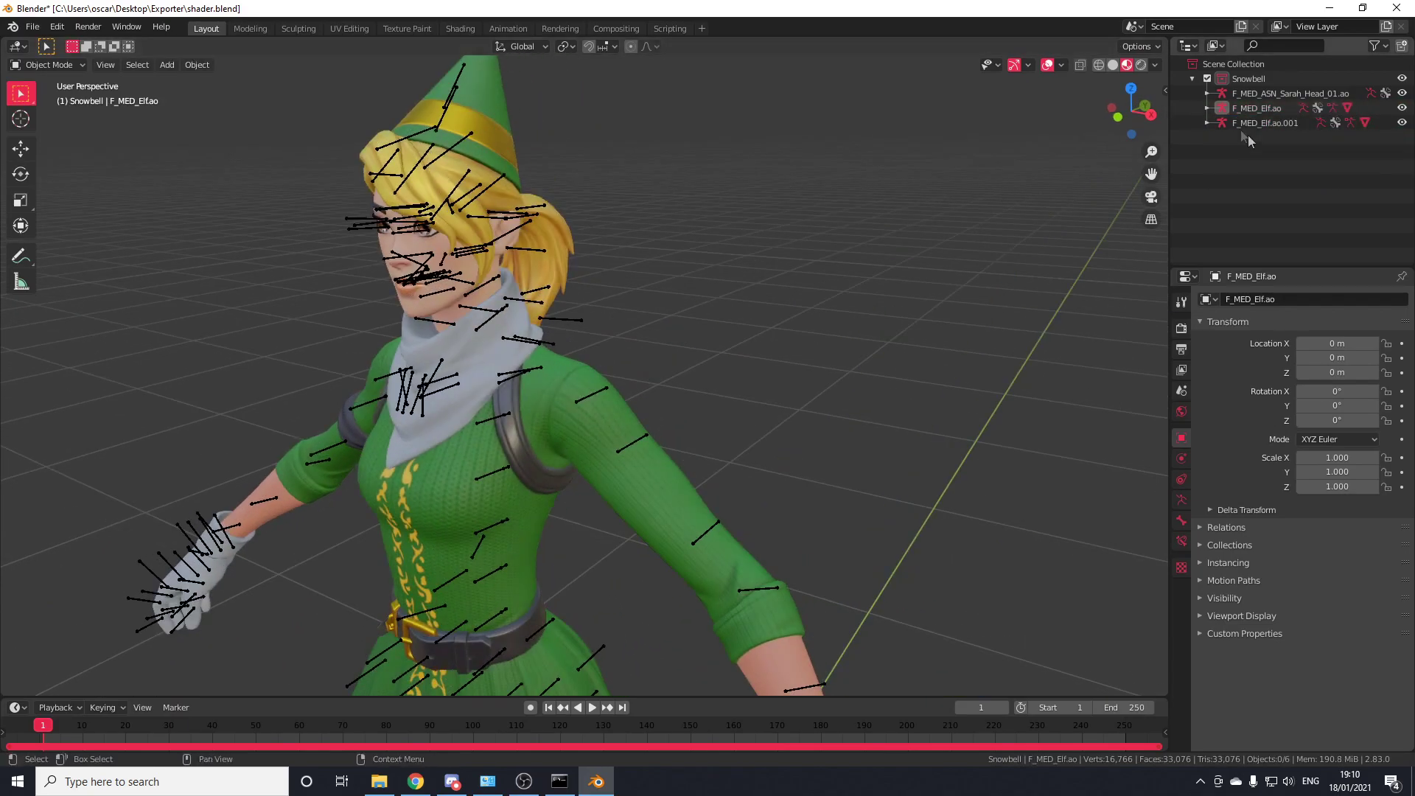
Select the F_MED_Elf.ao.001 hat and hair armature and try moving it, cancelling the move.
left_click(1268, 95)
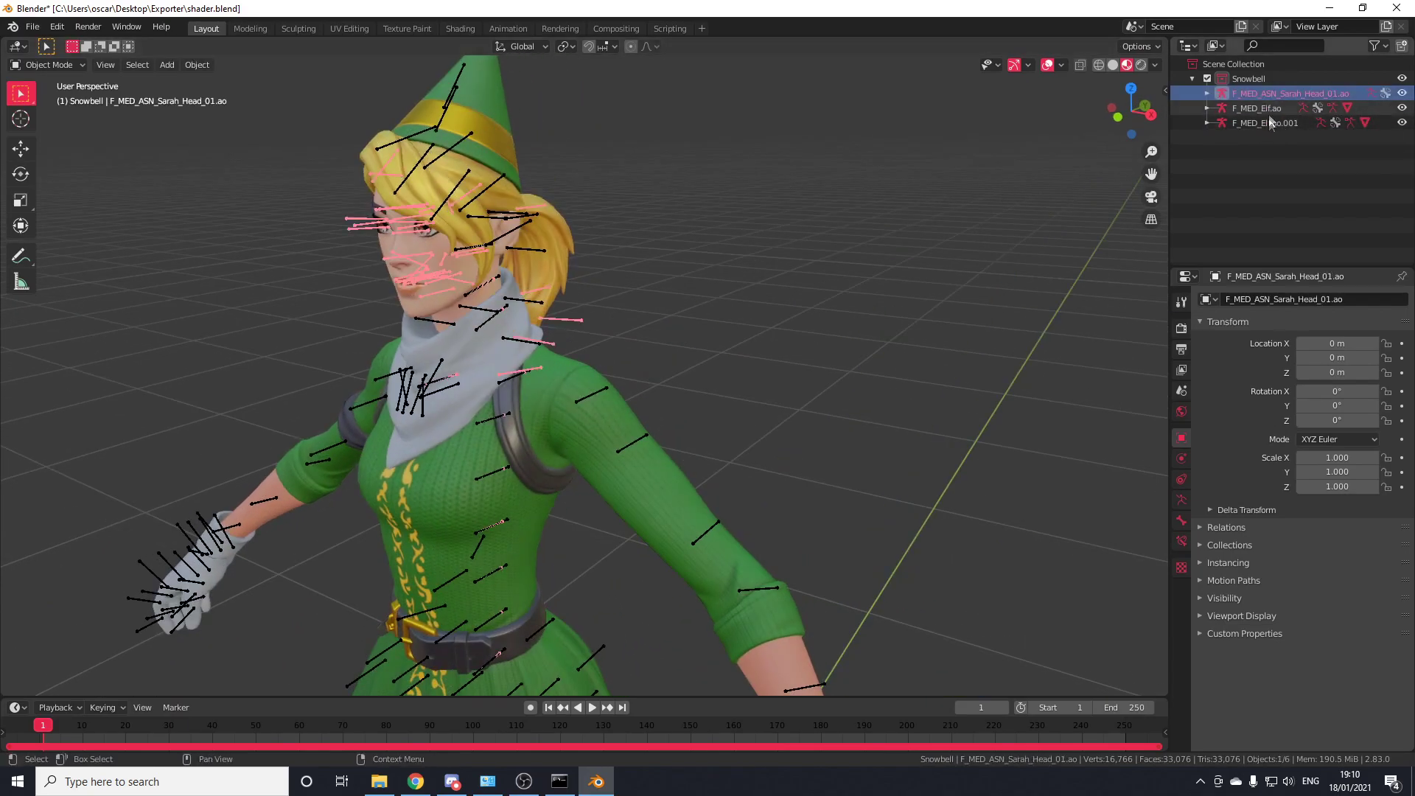
left_click(1271, 123)
scroll(815, 273, "down", 4)
middle_click_drag(788, 311, 819, 296)
scroll(819, 295, "up", 5)
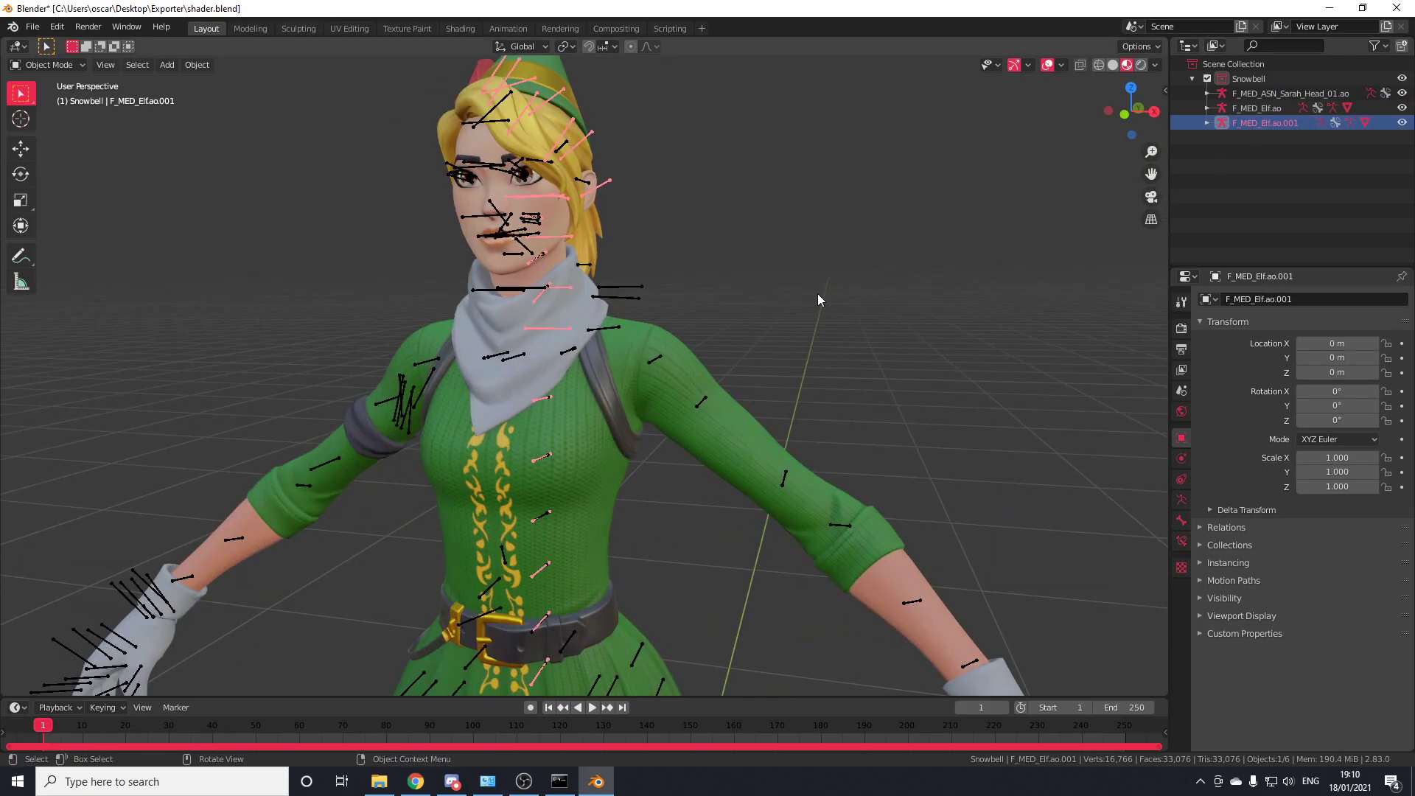
key("g")
scroll(922, 247, "down", 3)
key("Escape")
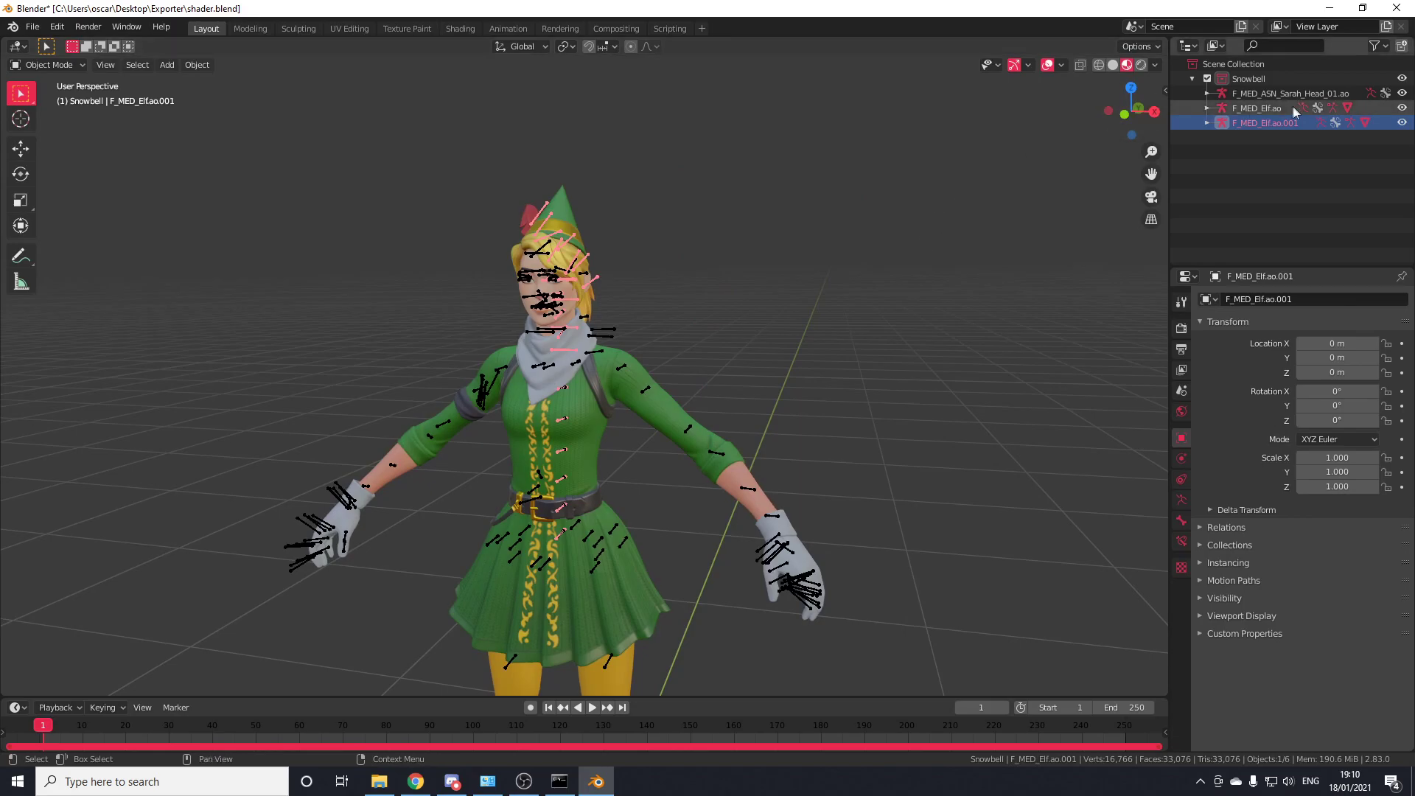
Add the head armature and the F_MED_Elf.ao body armature to the selection and join all three into F_MED_Elf.ao.
left_click(1280, 95, "ctrl")
key("g")
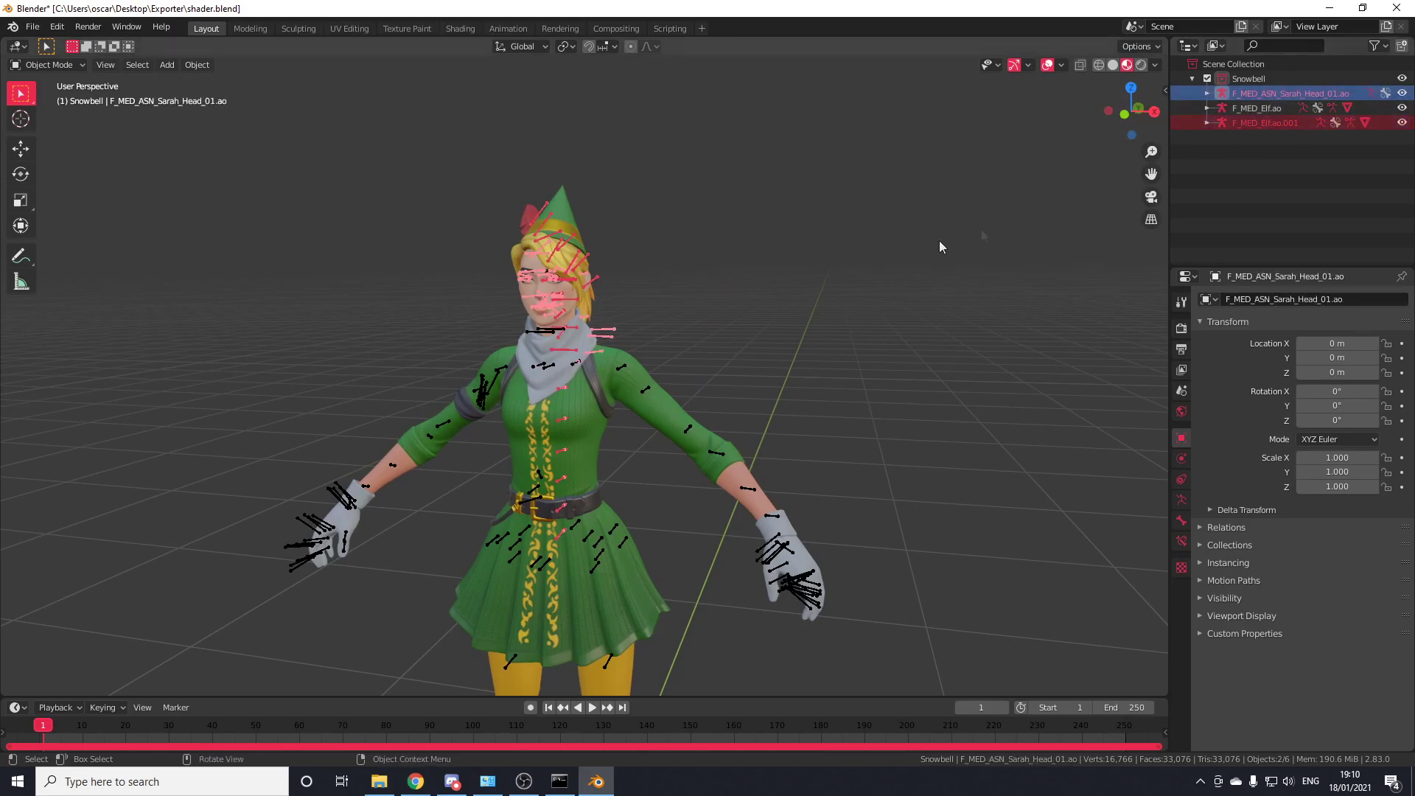
key("Escape")
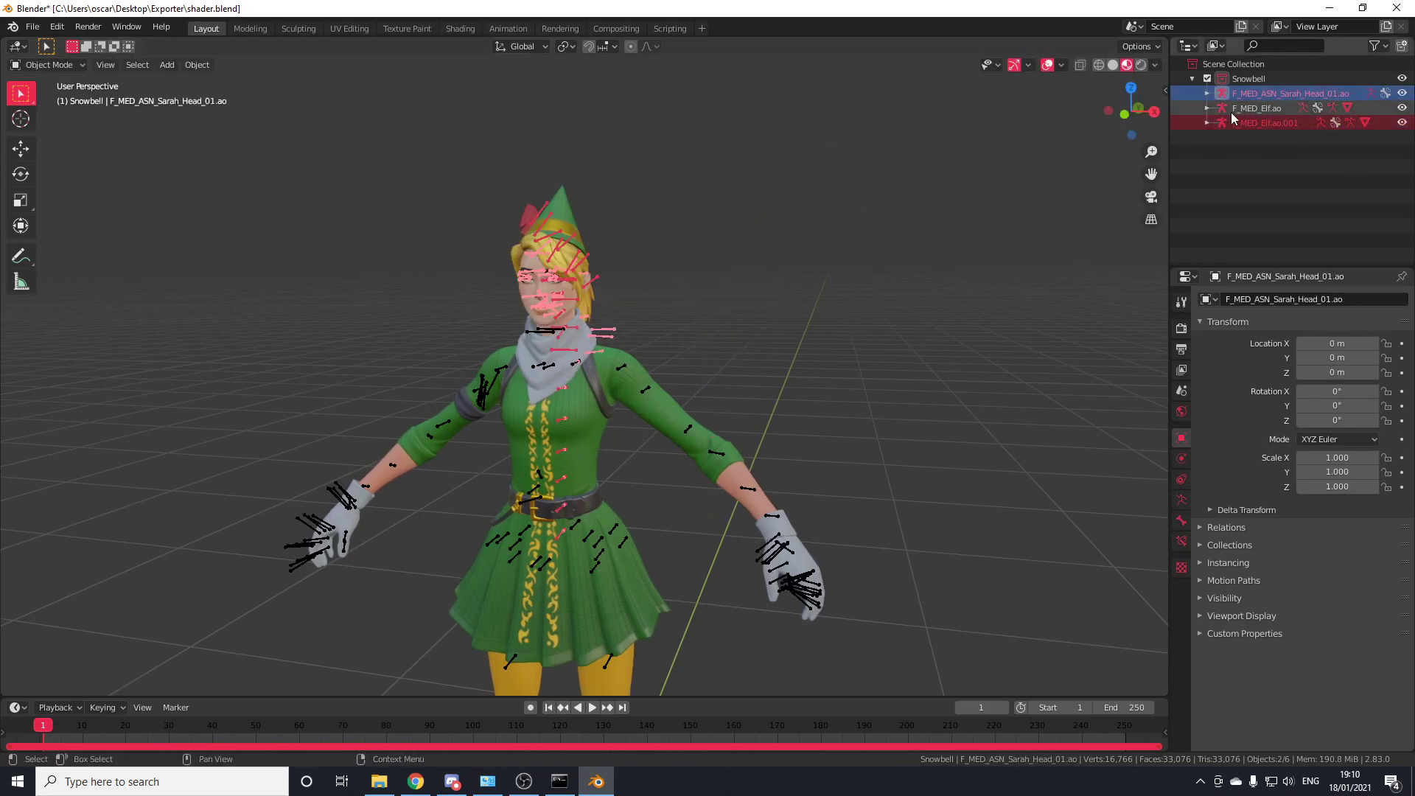
left_click(1262, 108, "ctrl")
key("g")
key("Escape")
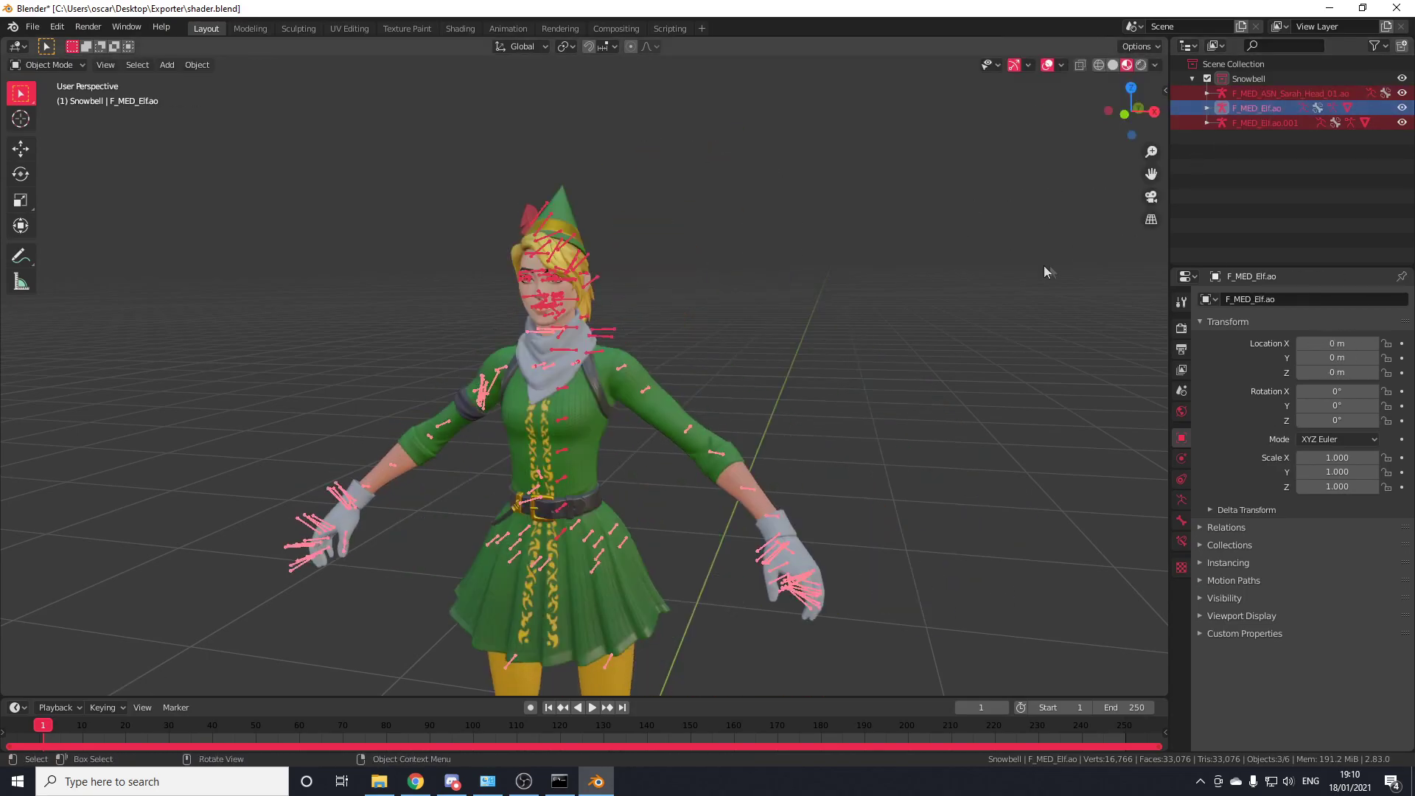
key("g")
key("Escape")
key("ctrl+j")
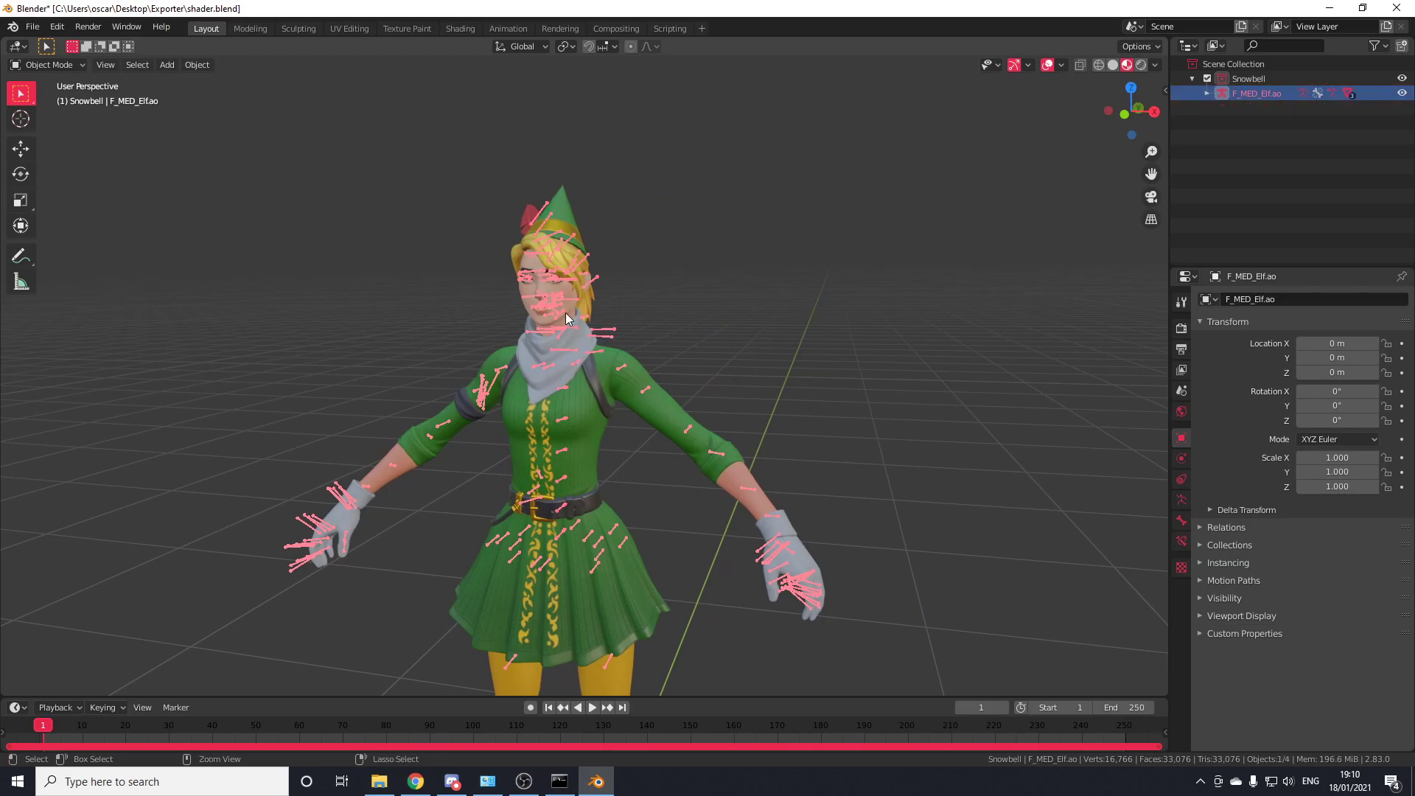
key("ctrl+z")
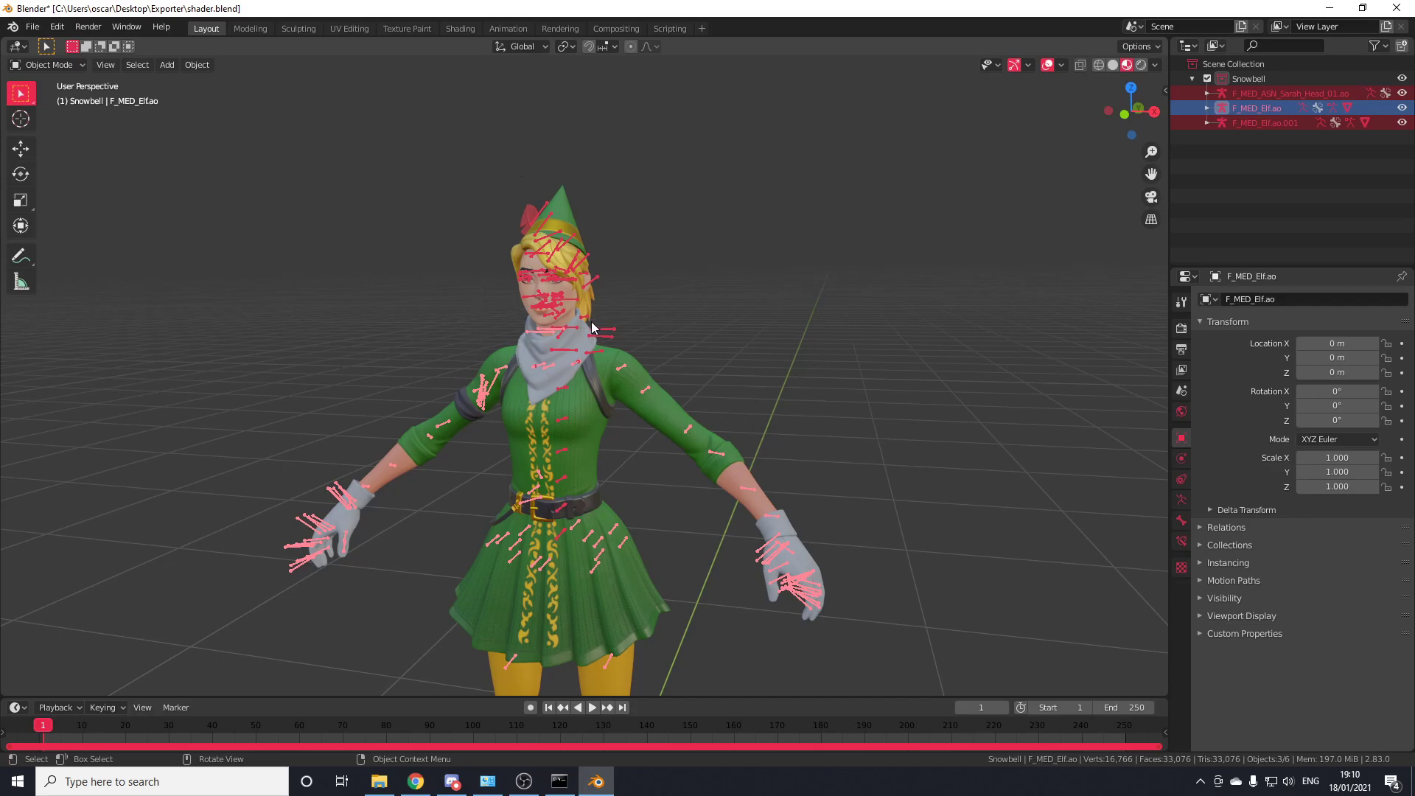
key("ctrl+j")
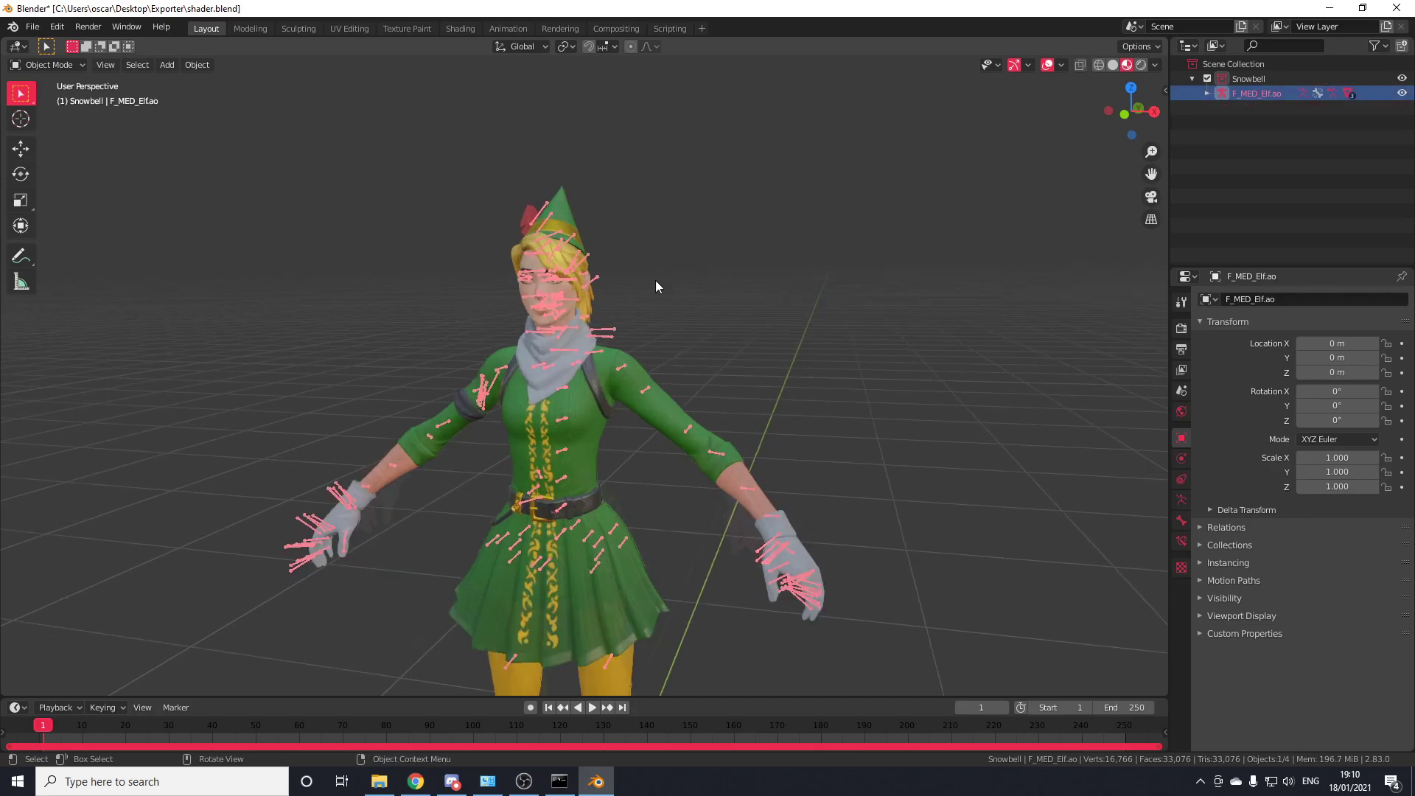
Try moving the joined F_MED_Elf.ao armature with the whole character, and undo the move.
scroll(656, 281, "up", 2)
key("g")
left_click(711, 479)
scroll(712, 484, "down", 3)
key("ctrl+z")
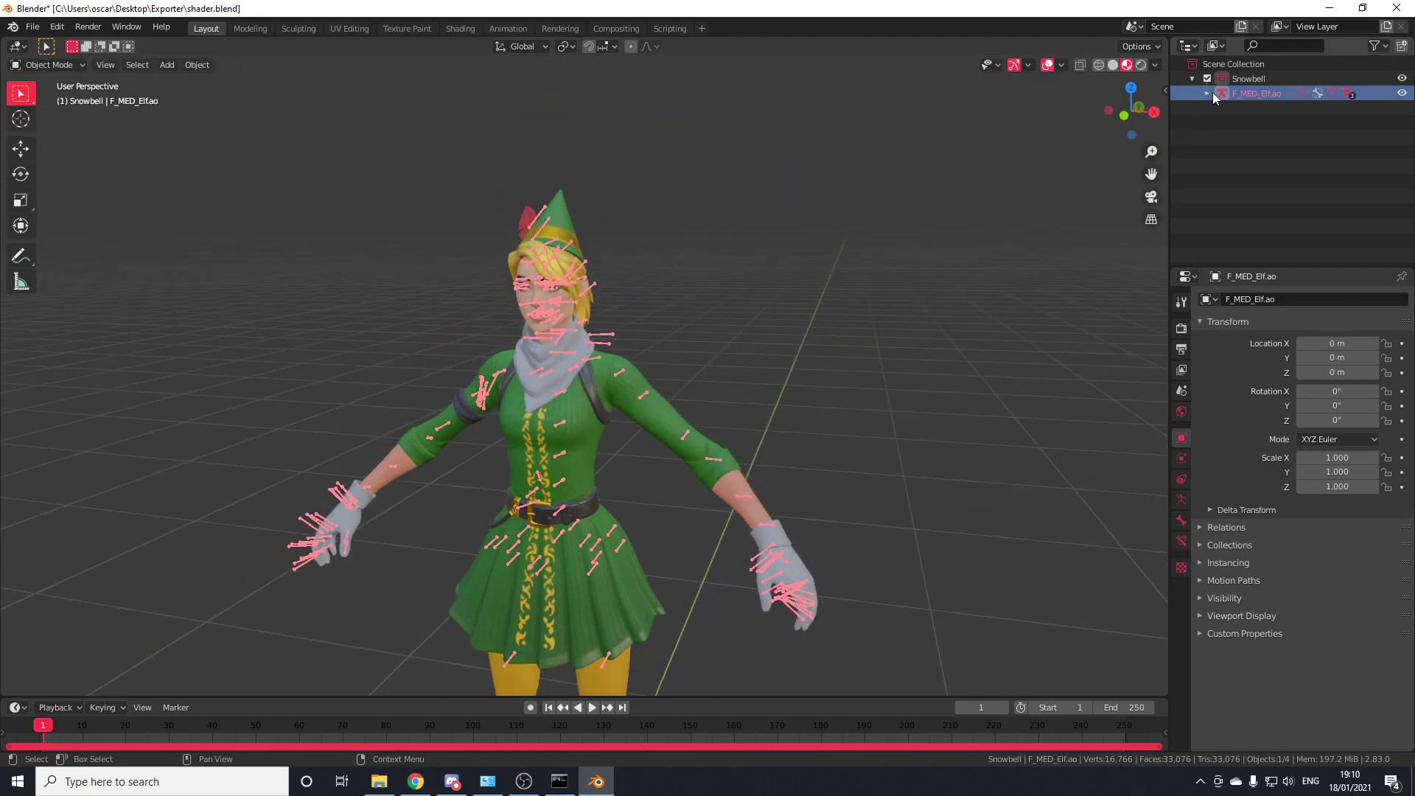
Switch the joined armature to Pose Mode and try moving the neck_02 bone.
left_click(1208, 93)
left_click(1255, 108)
scroll(536, 370, "up", 2)
middle_click_drag(536, 370, 678, 292)
scroll(590, 302, "up", 4)
left_click(568, 280)
scroll(679, 292, "up", 1)
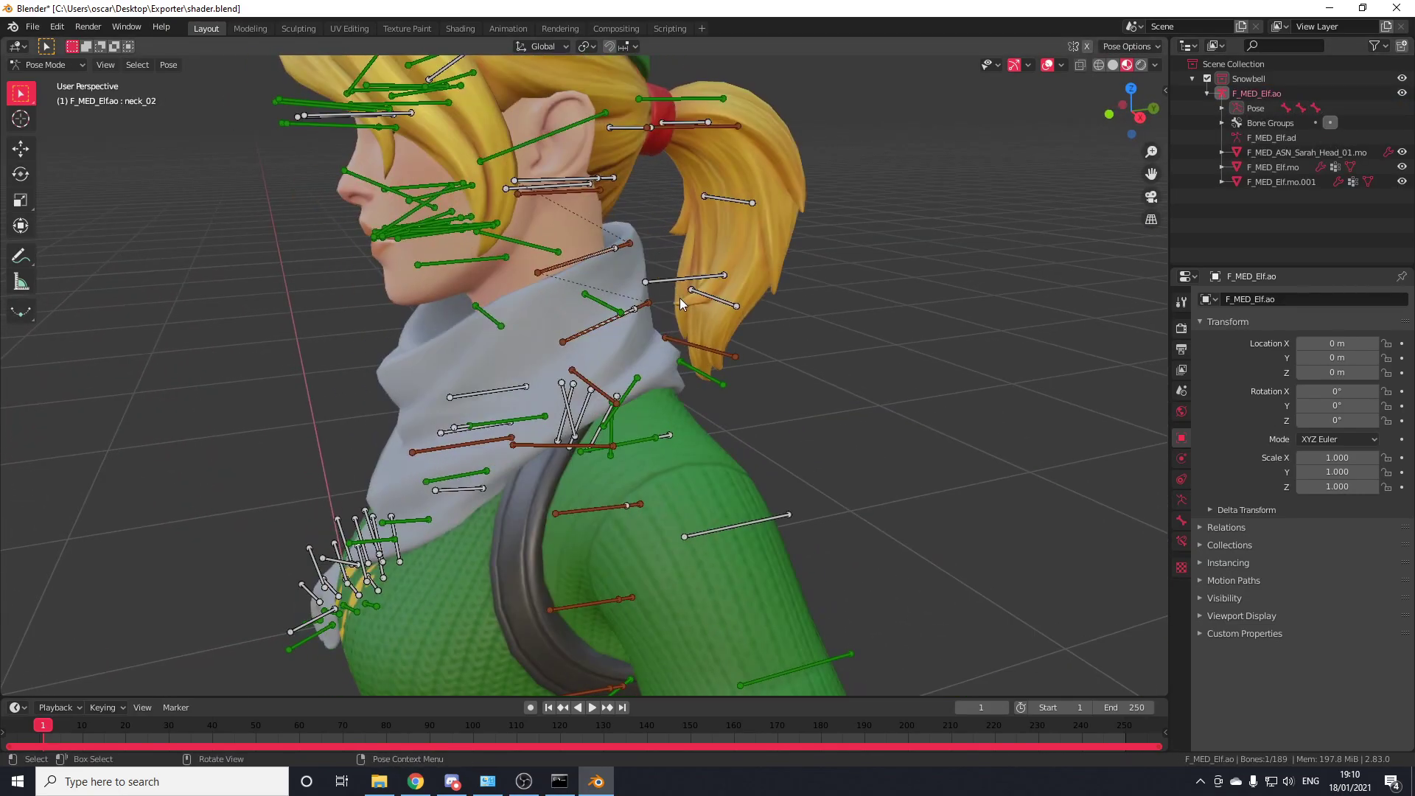
key("g")
left_click(717, 242)
Examine the overlapping neck bones up close by picking neck_02.001 and neck_02.002.
middle_click_drag(715, 242, 678, 330)
left_click(655, 310)
scroll(658, 303, "up", 2)
scroll(678, 329, "up", 4)
scroll(682, 324, "down", 4)
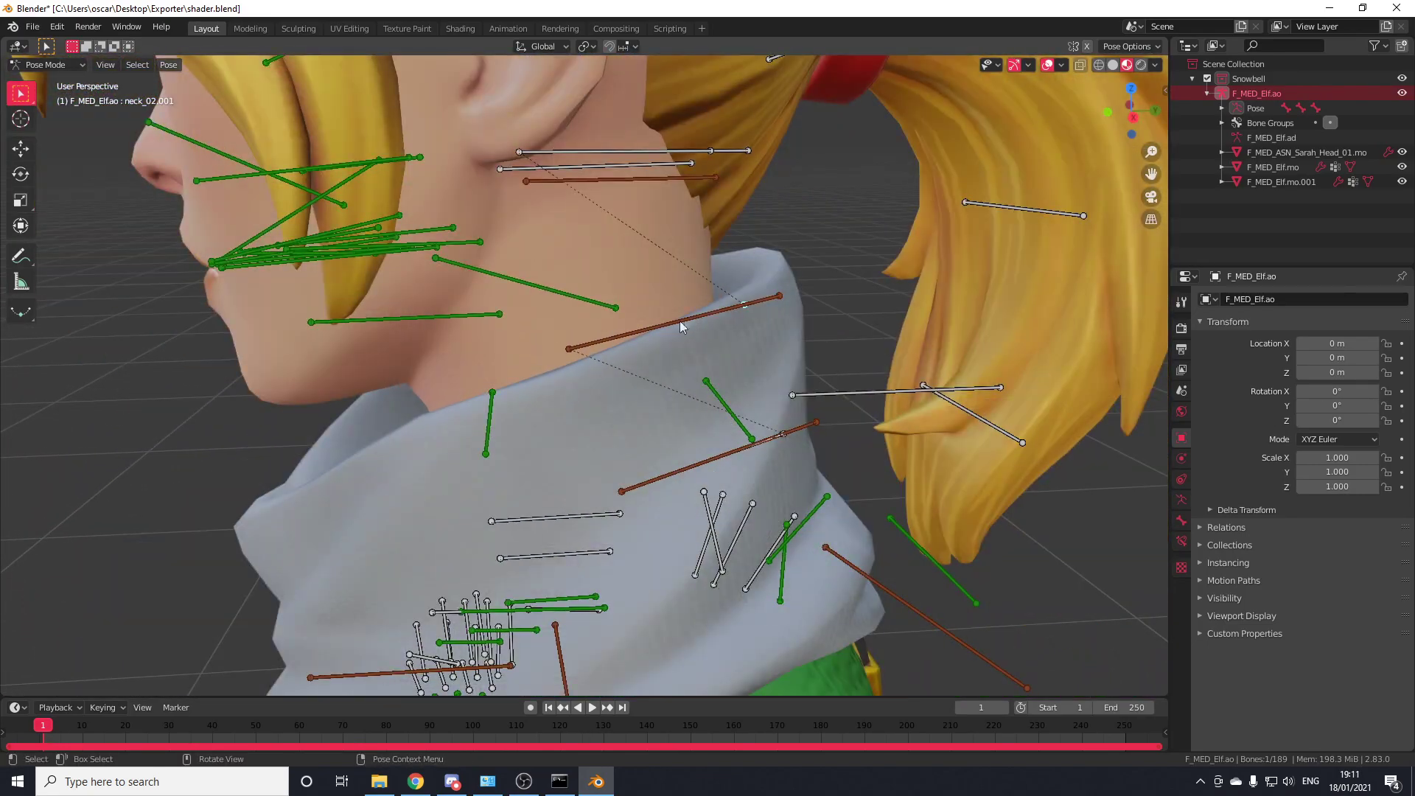
left_click(741, 308)
middle_click_drag(603, 259, 689, 290, "shift")
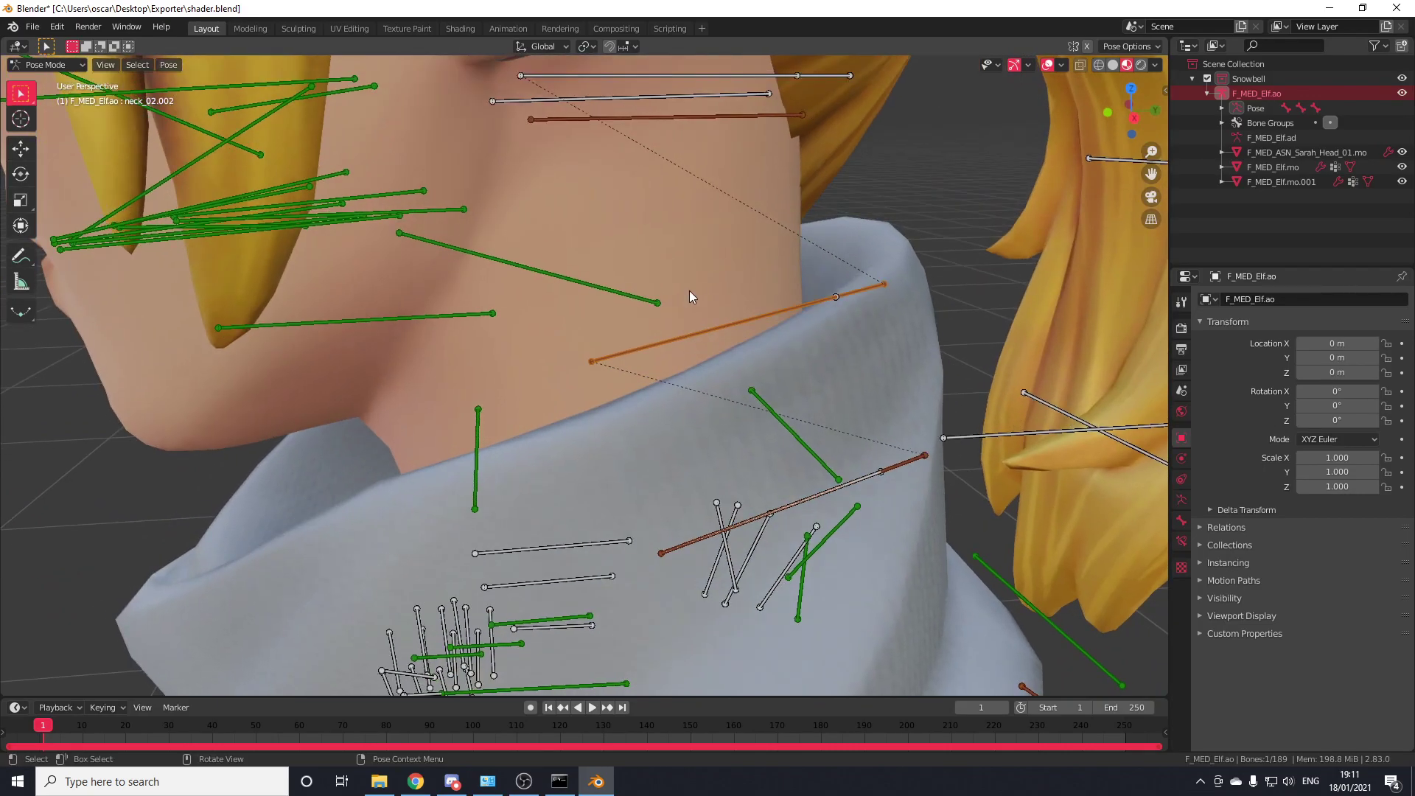
Switch the armature to Edit Mode and try out Select Similar on the neck_02.001 bone.
key("Tab")
scroll(677, 302, "down", 6)
scroll(677, 302, "up", 6)
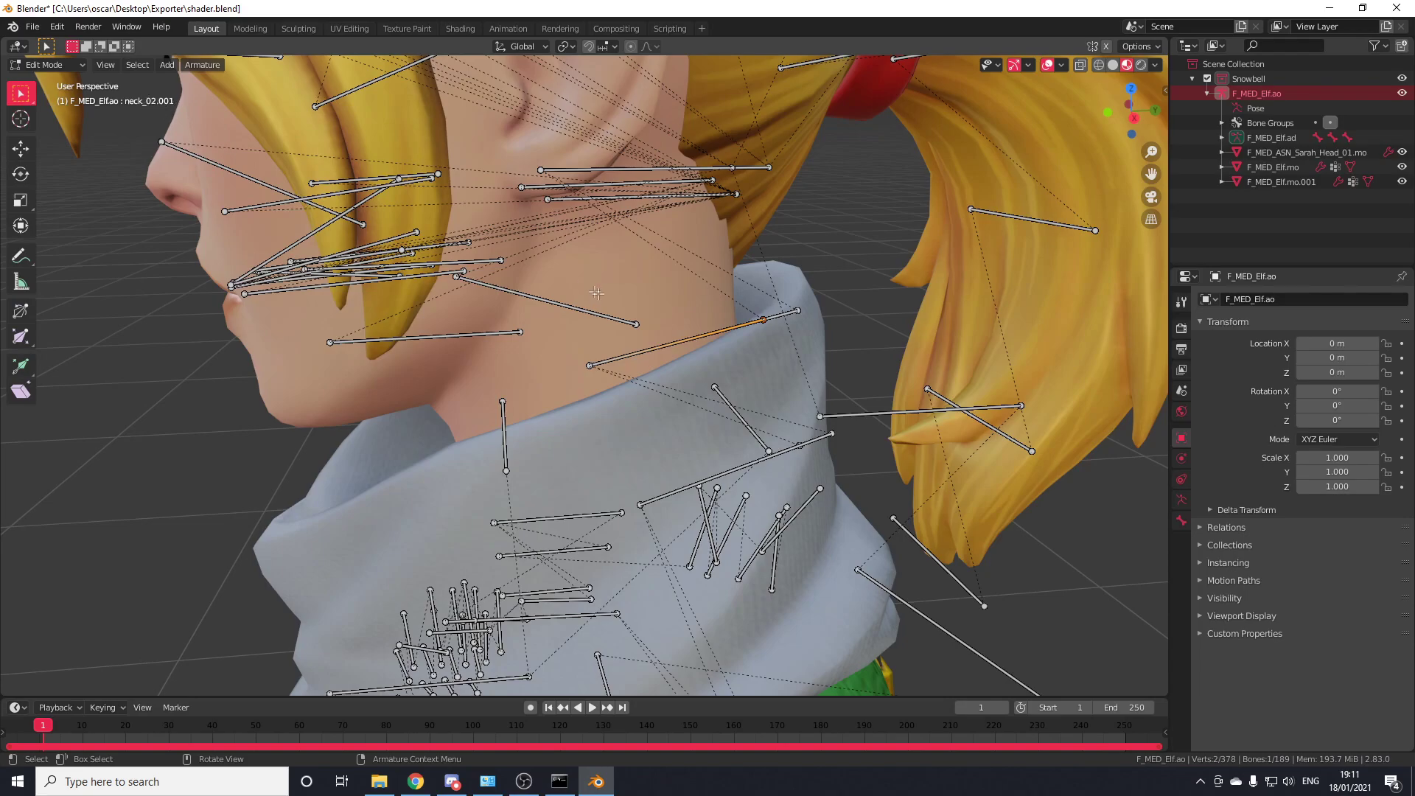
key("shift+g")
left_click(559, 400)
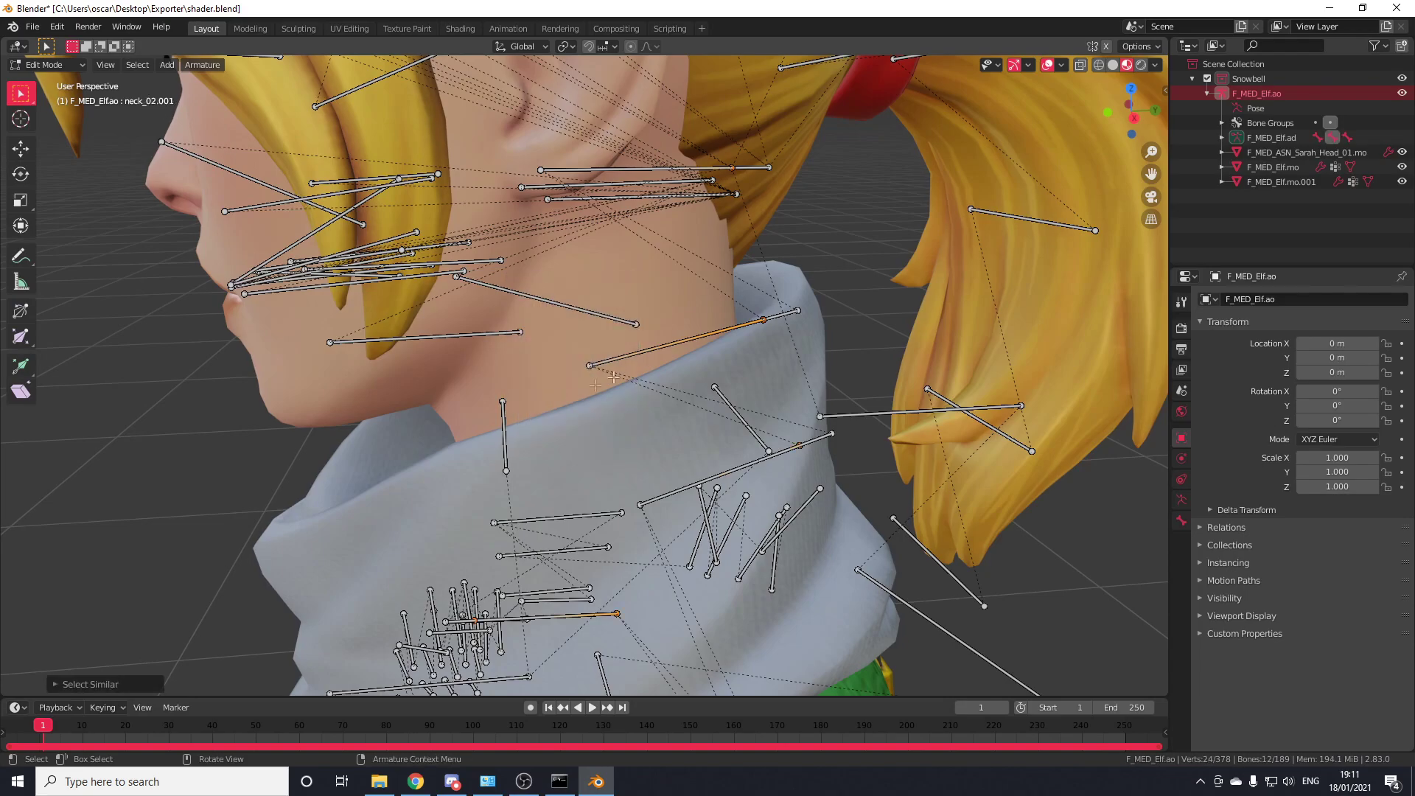
scroll(613, 378, "down", 5)
key("Tab")
key("Tab")
Select the neck_02.001 bone together with its similar duplicate bones and delete them.
scroll(729, 342, "up", 3)
left_click(764, 343)
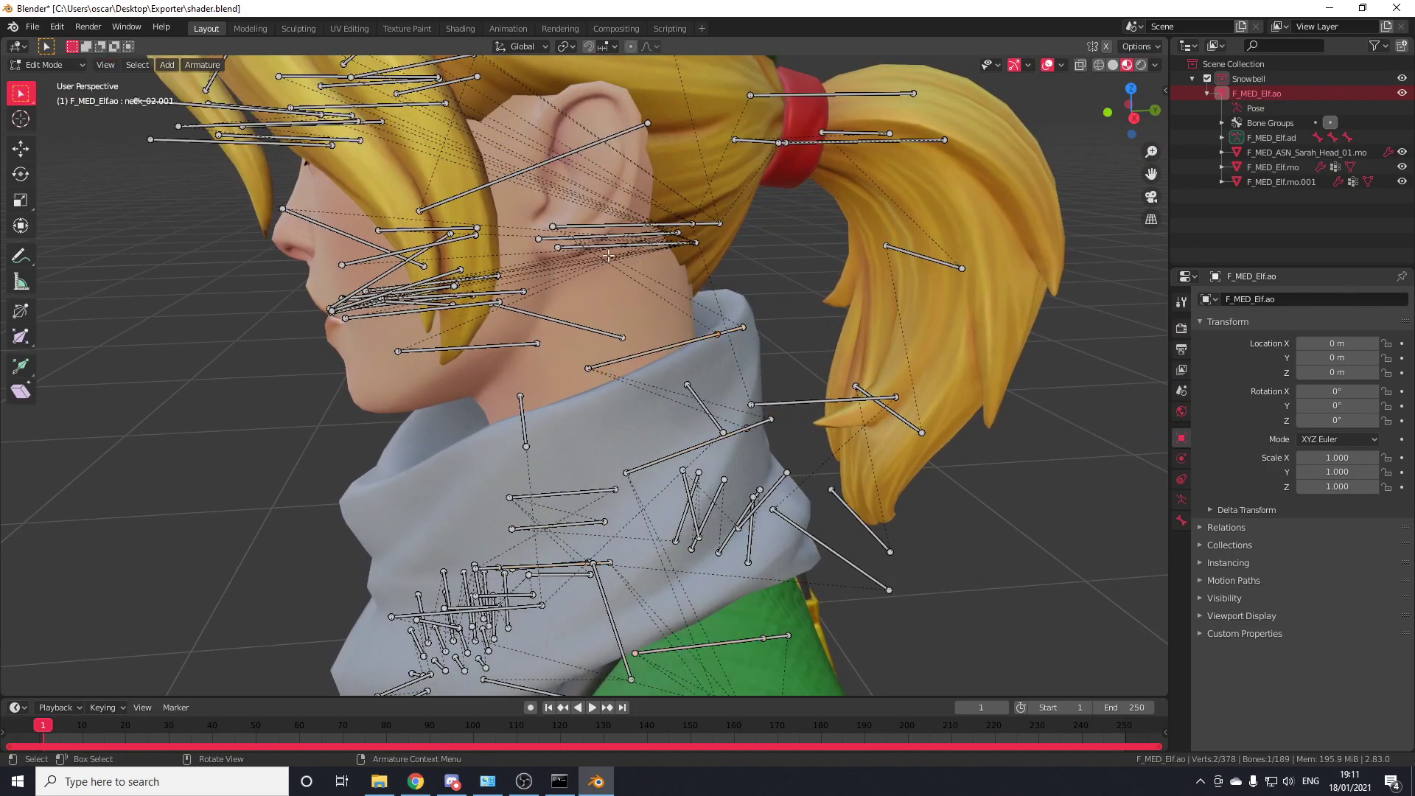
key("shift+g")
left_click(673, 270)
scroll(684, 272, "down", 3)
key("x")
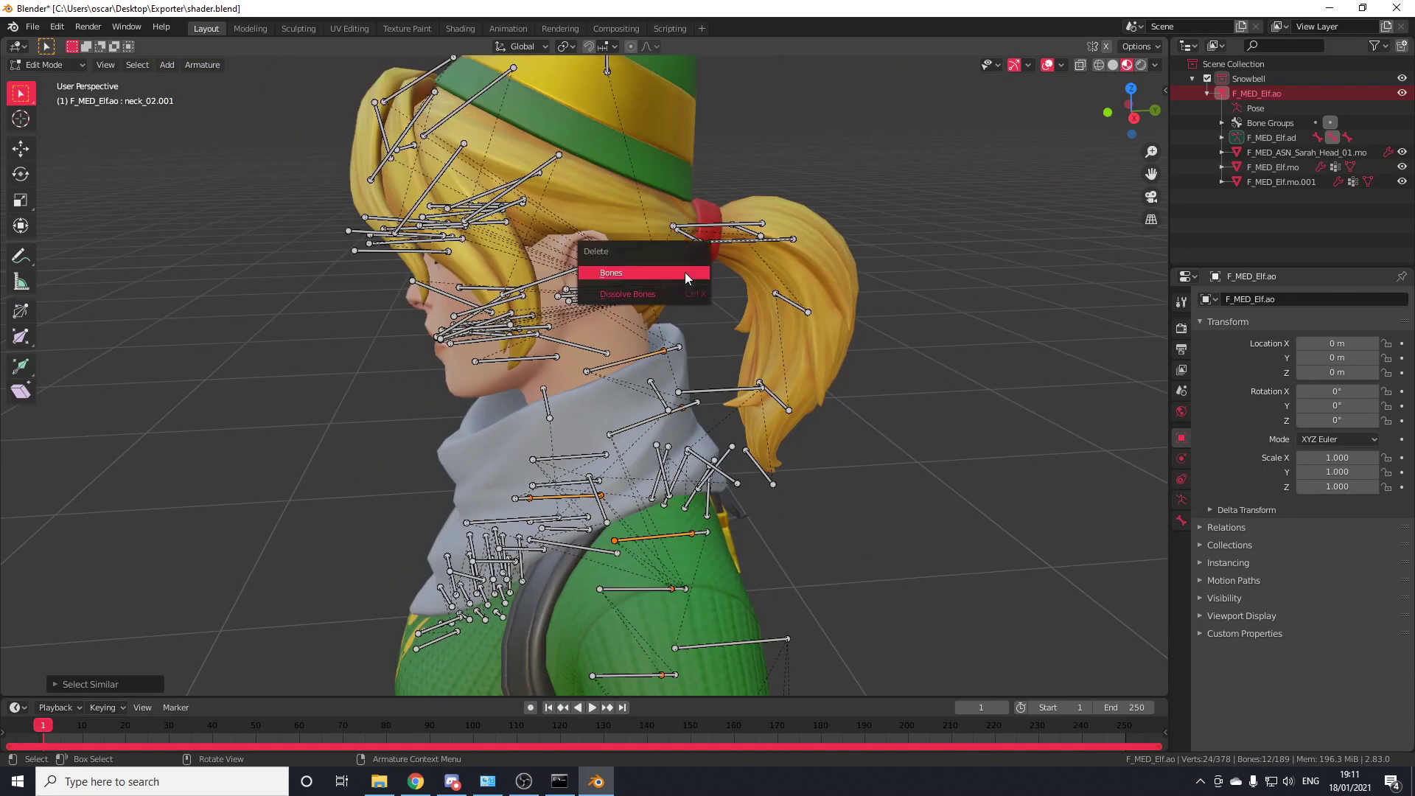
left_click(677, 271)
Select the neck_02.002 bone together with its similar duplicate bones and delete them.
scroll(697, 355, "up", 5)
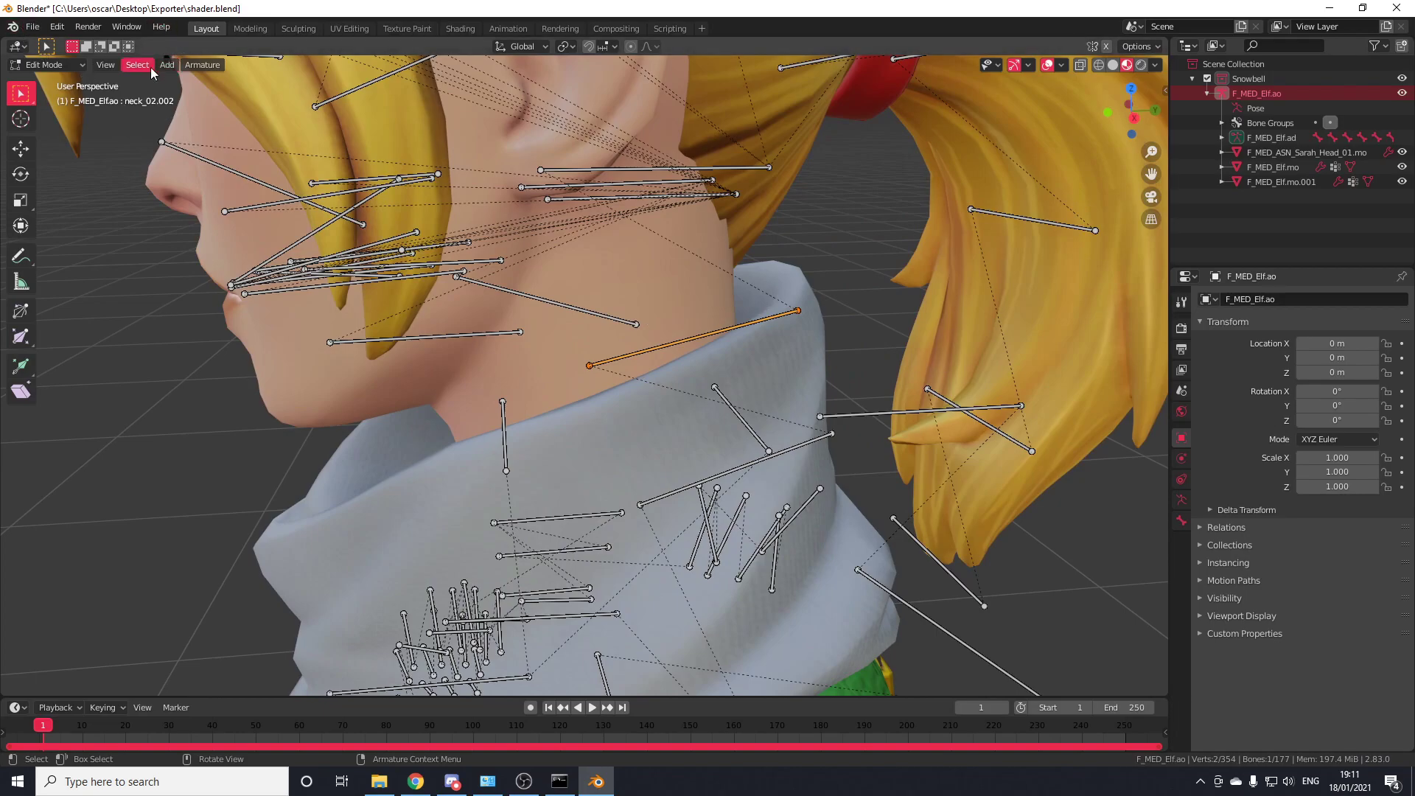
key("shift+g")
left_click(716, 295)
key("x")
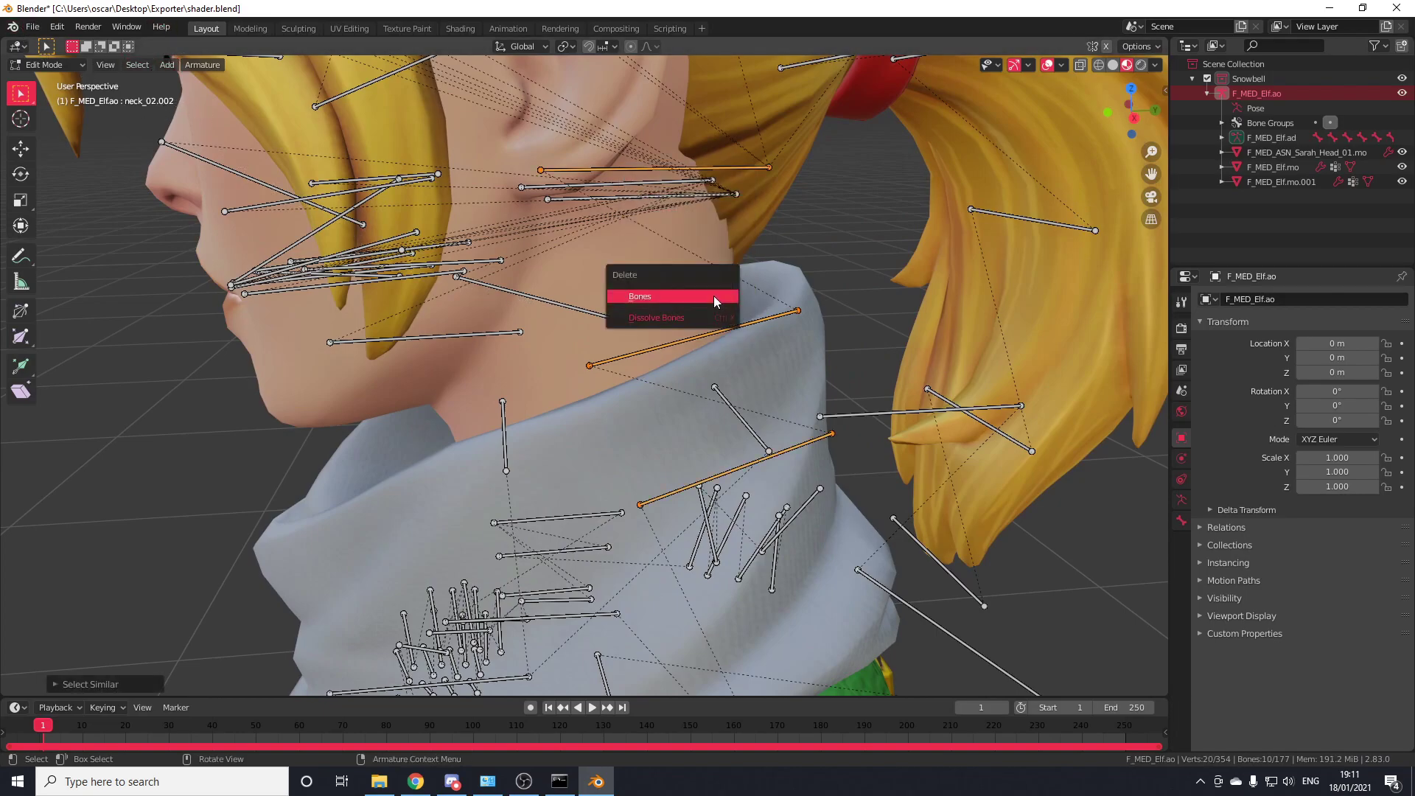
left_click(712, 297)
scroll(116, 97, "down", 10)
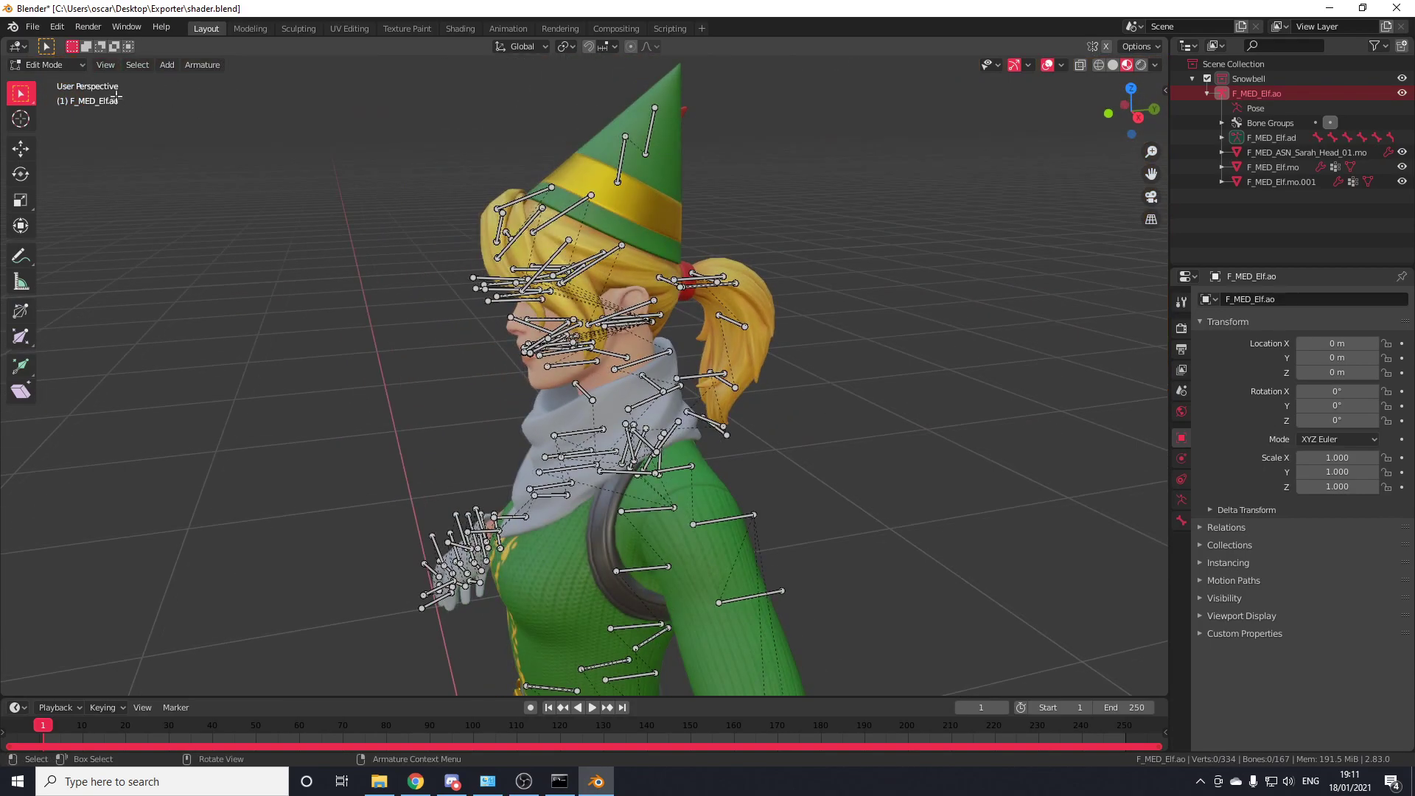
scroll(572, 272, "up", 4)
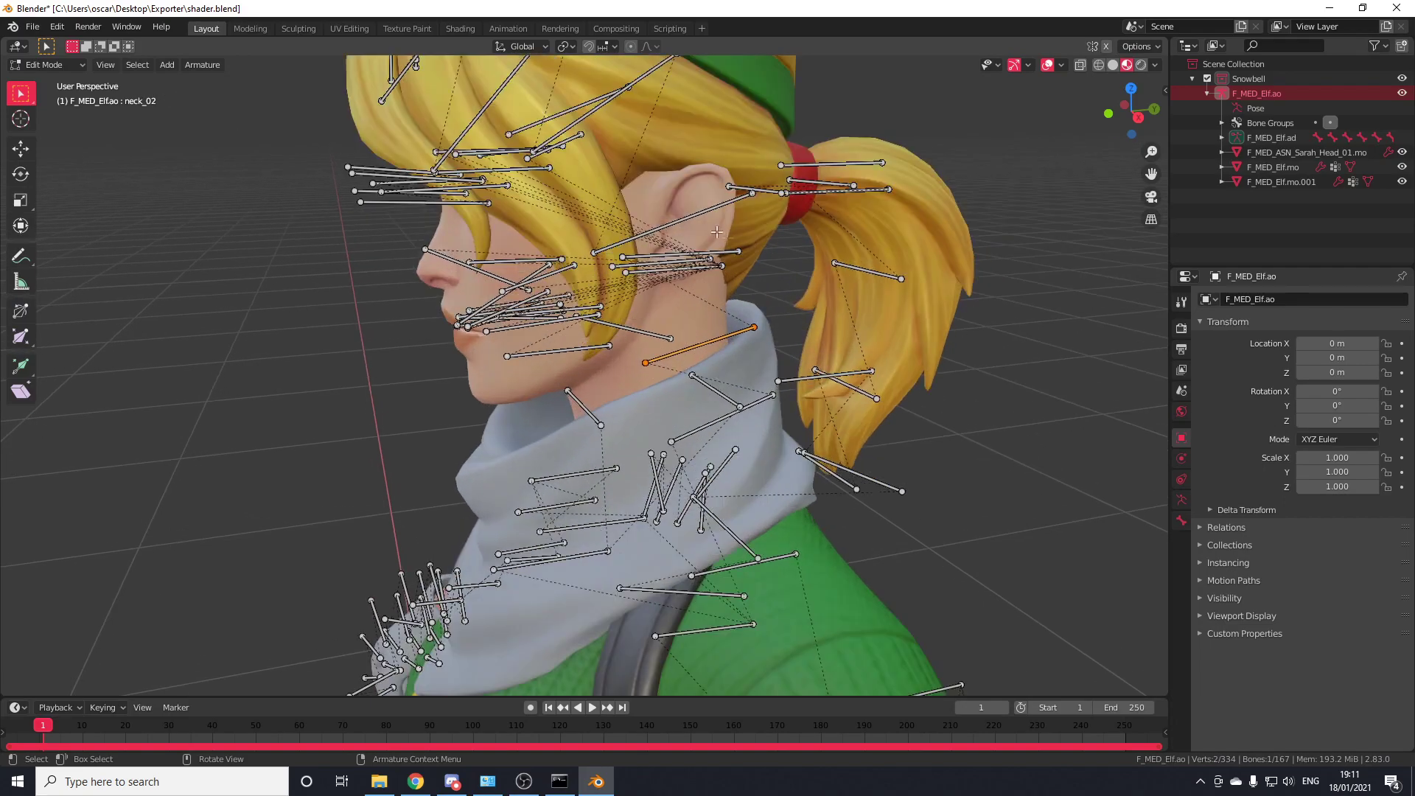
Test the merged rig in Pose Mode by rotating the spine_04 bone, and undo the rotation.
scroll(528, 283, "down", 8)
middle_click_drag(730, 324, 806, 338)
middle_click_drag(641, 368, 688, 379)
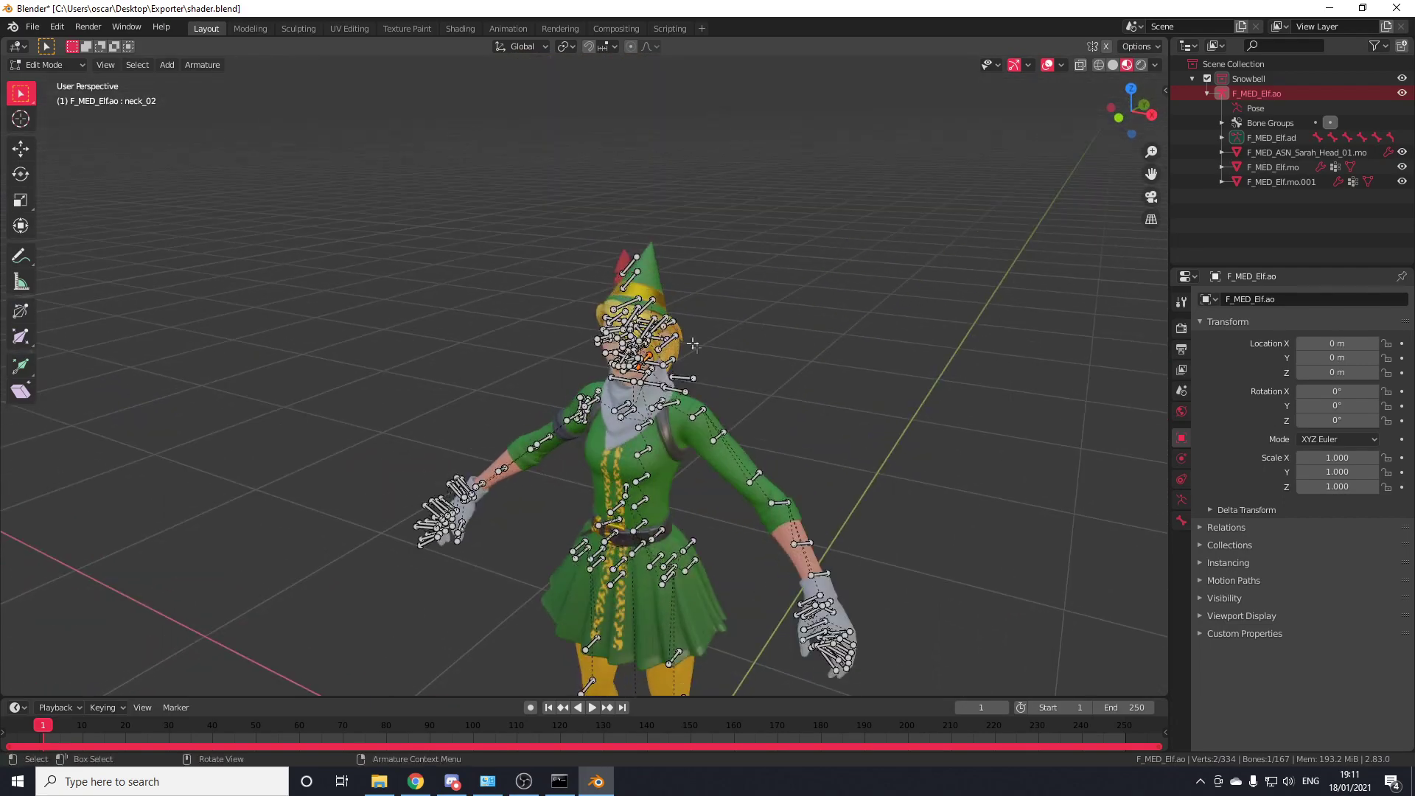
scroll(688, 442, "up", 2)
key("Tab")
middle_click_drag(689, 504, 692, 476)
left_click(688, 473)
left_click(21, 175)
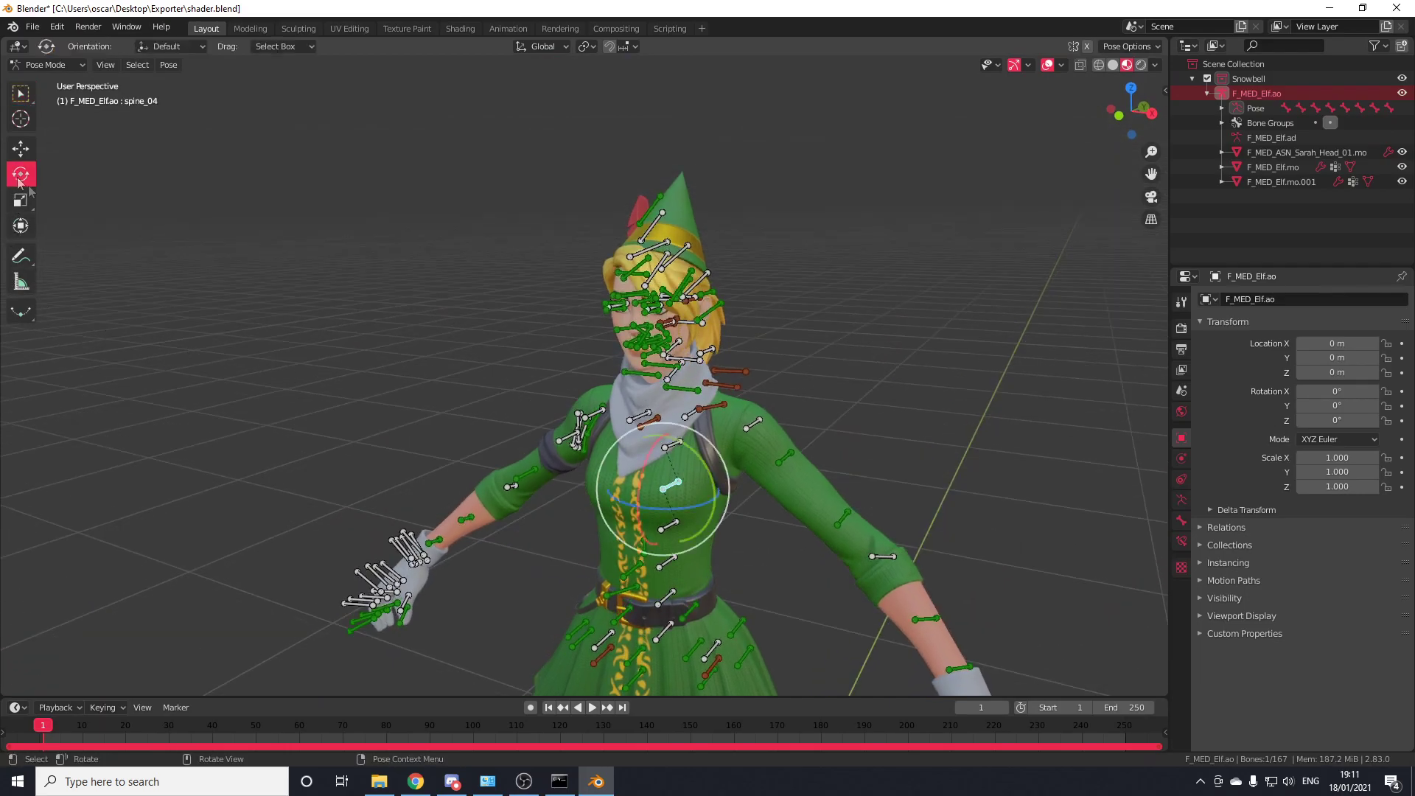
key("r")
left_click(678, 323)
key("ctrl+z")
scroll(722, 283, "up", 2)
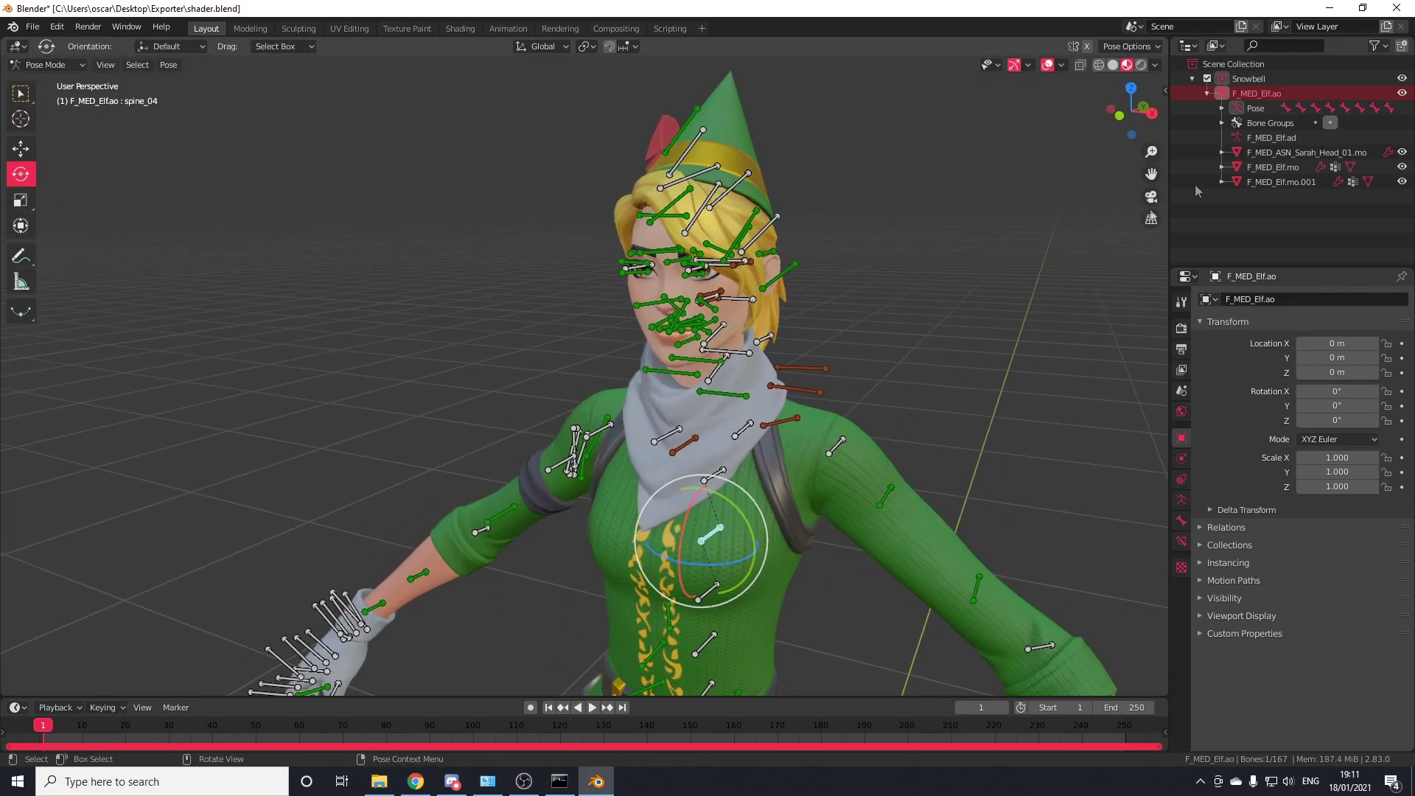
Select the F_MED_ASN_Sarah_Head_01.mo head mesh and set its Armature modifier's object to F_MED_Elf.ao.
left_click(1259, 114)
middle_click_drag(841, 291, 711, 300, "shift")
scroll(648, 295, "up", 2)
left_click(581, 290)
middle_click_drag(626, 292, 661, 293)
left_click(1182, 458)
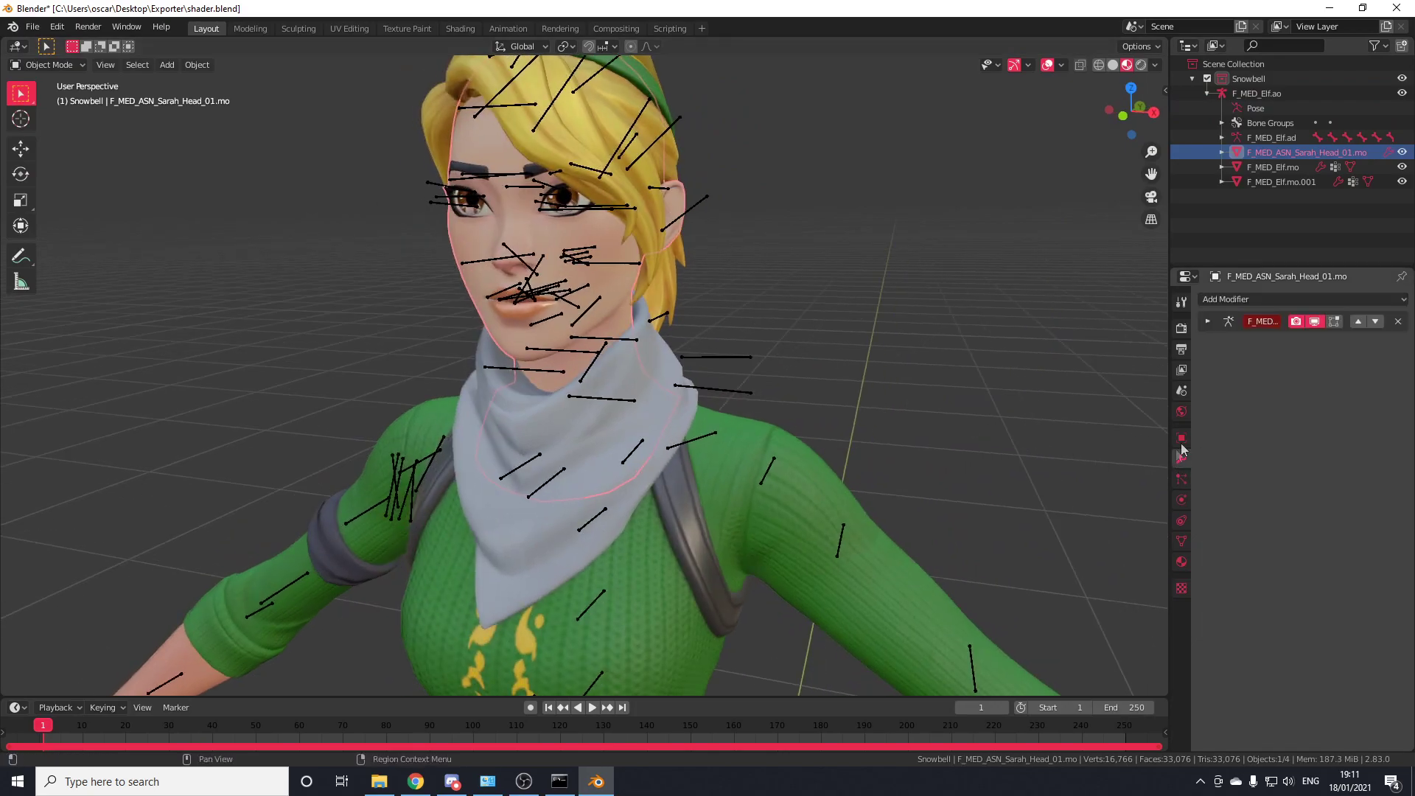
left_click(1207, 323)
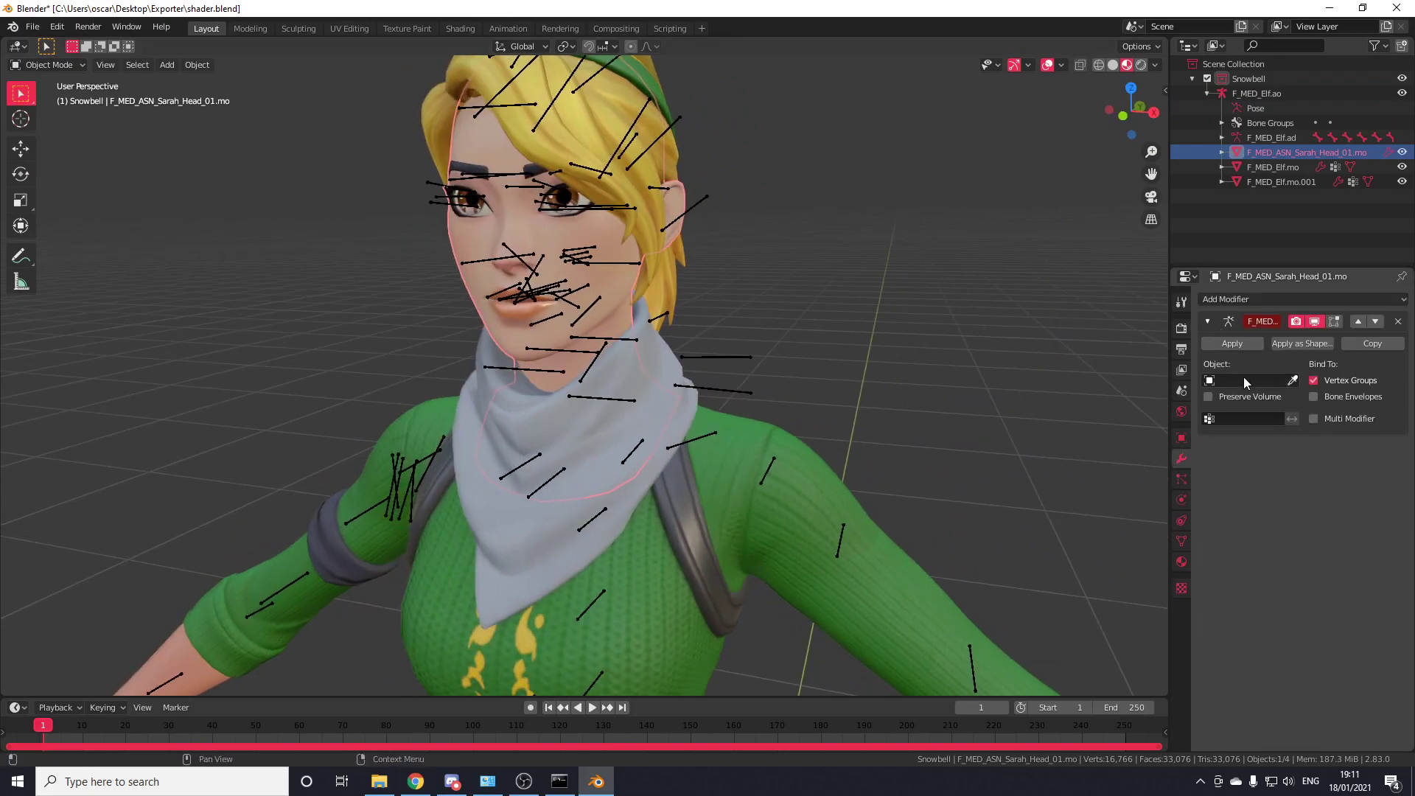
left_click(1238, 382)
left_click(1242, 381)
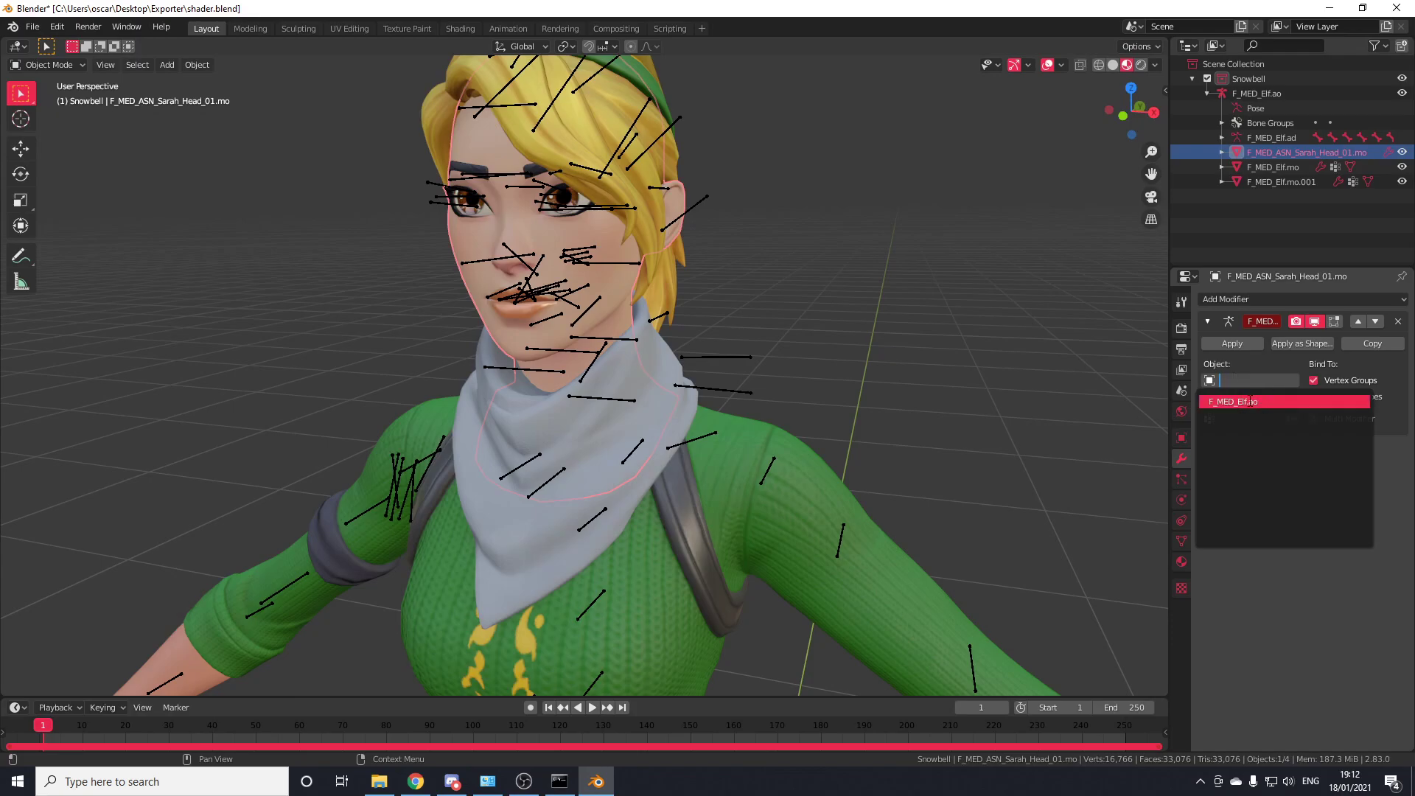
left_click(1263, 402)
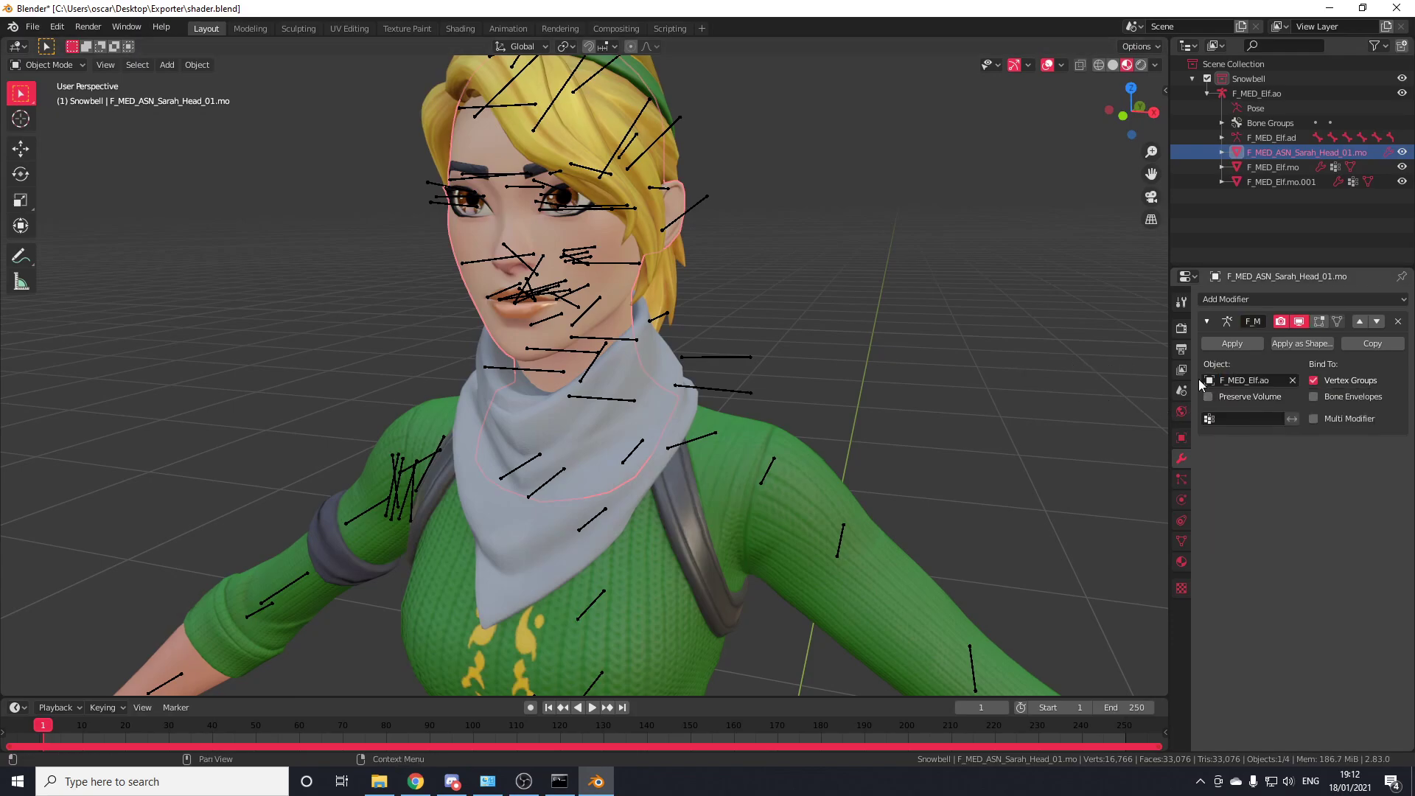
Try rotating the spine_04 bone in Pose Mode to check how the head mesh deforms, and cancel the rotation.
left_click(1256, 108)
key("r")
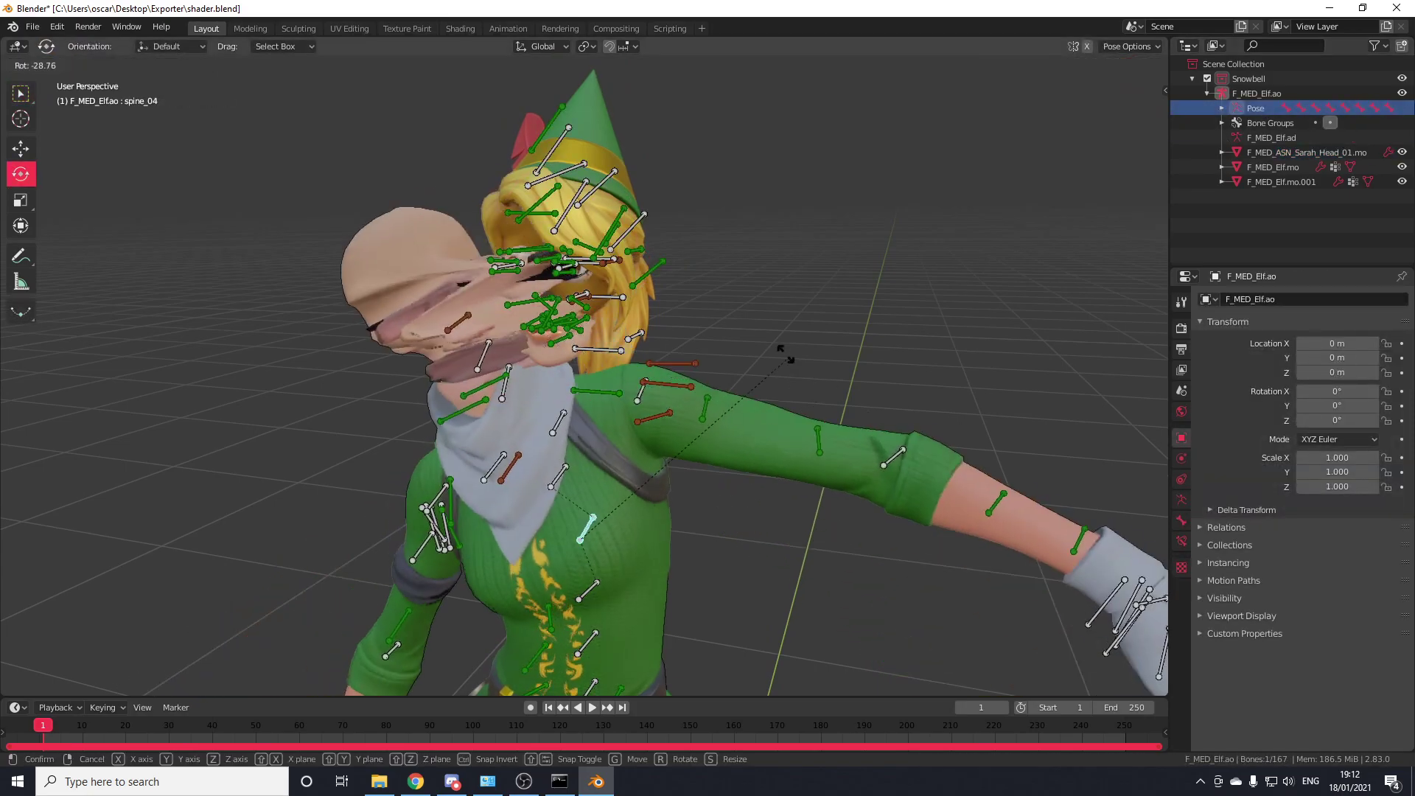
right_click(921, 409)
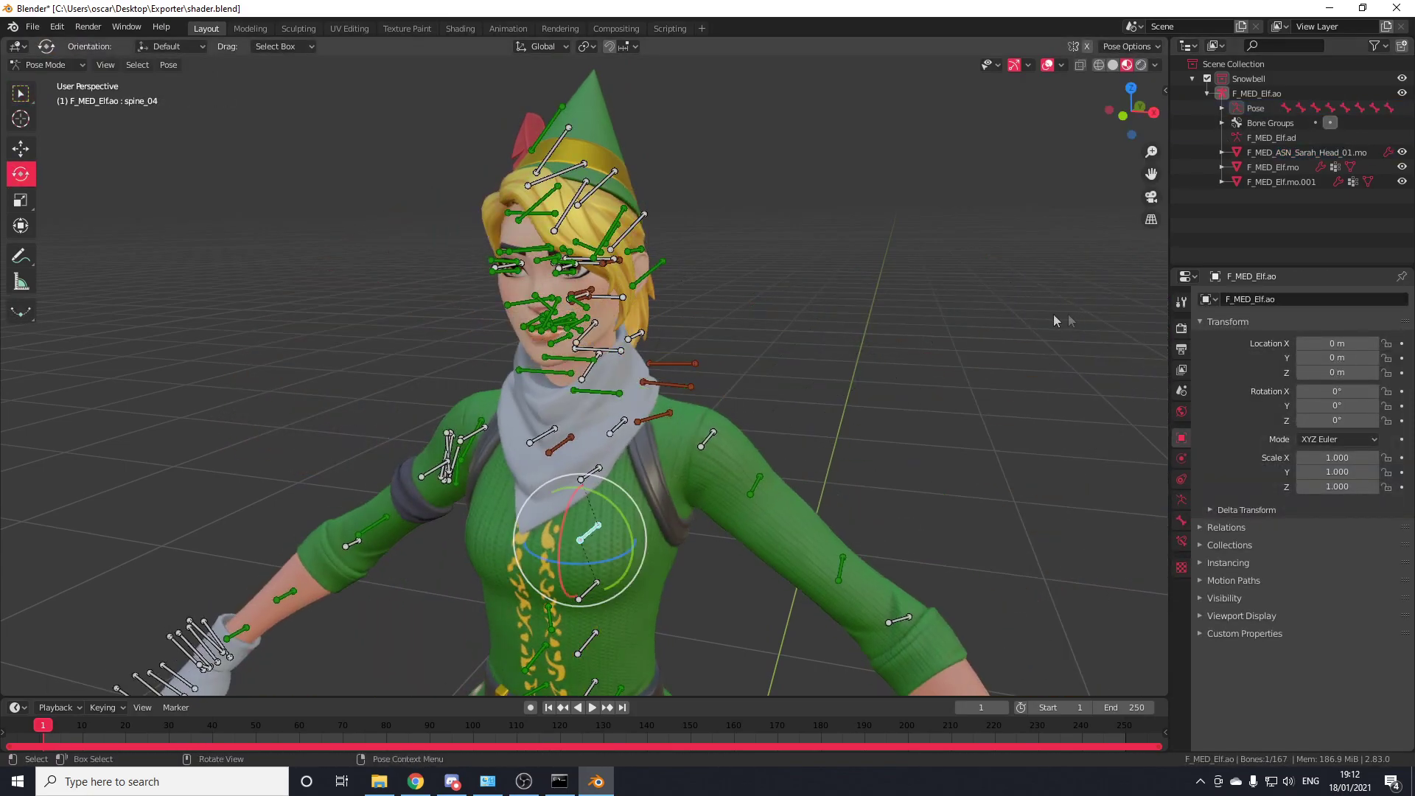
Select the F_MED_Elf.mo.001 hair and hat mesh and set its Armature modifier's object to F_MED_Elf.ao.
left_click(1284, 111)
middle_click_drag(591, 171, 621, 226, "shift")
scroll(622, 227, "up", 1)
left_click(622, 226)
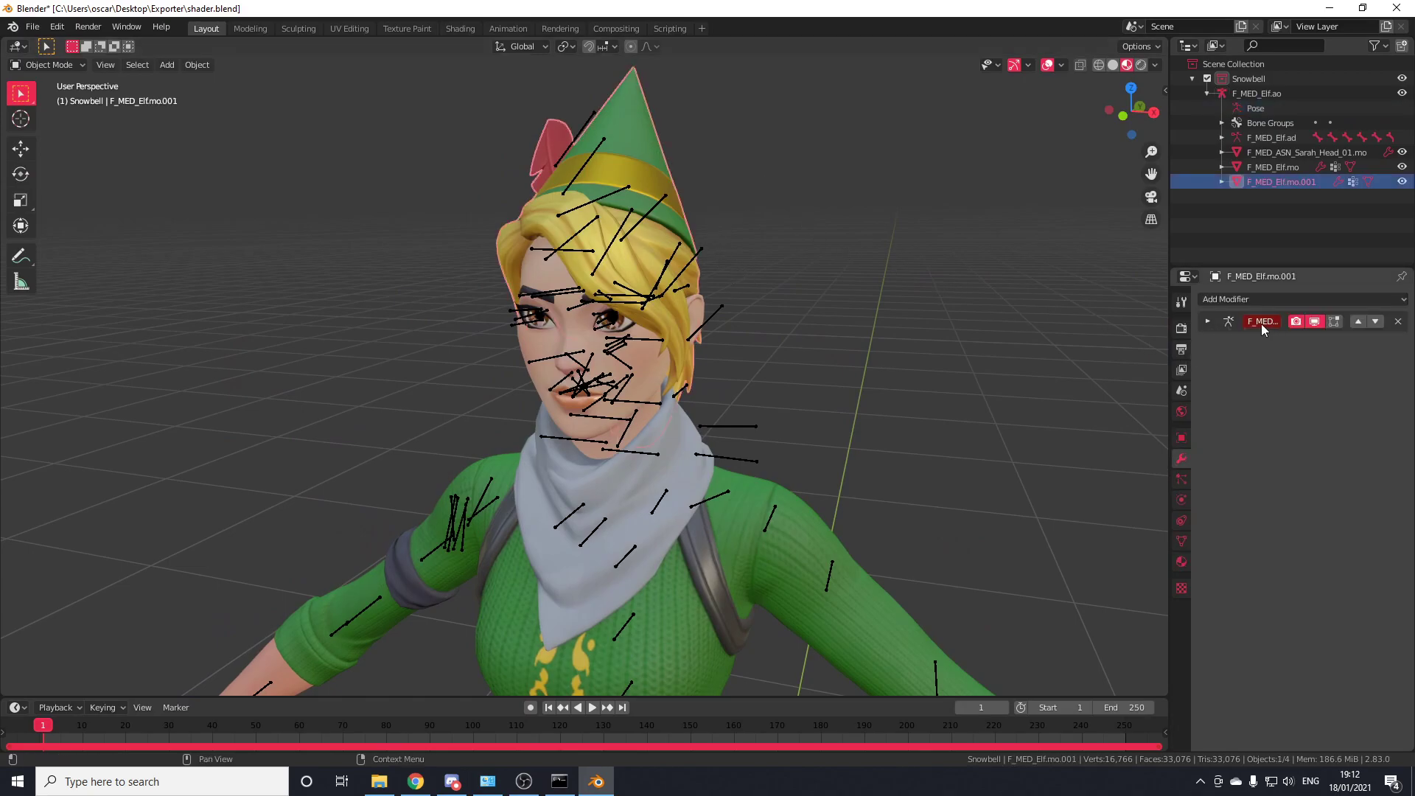
left_click(1207, 322)
left_click(1230, 381)
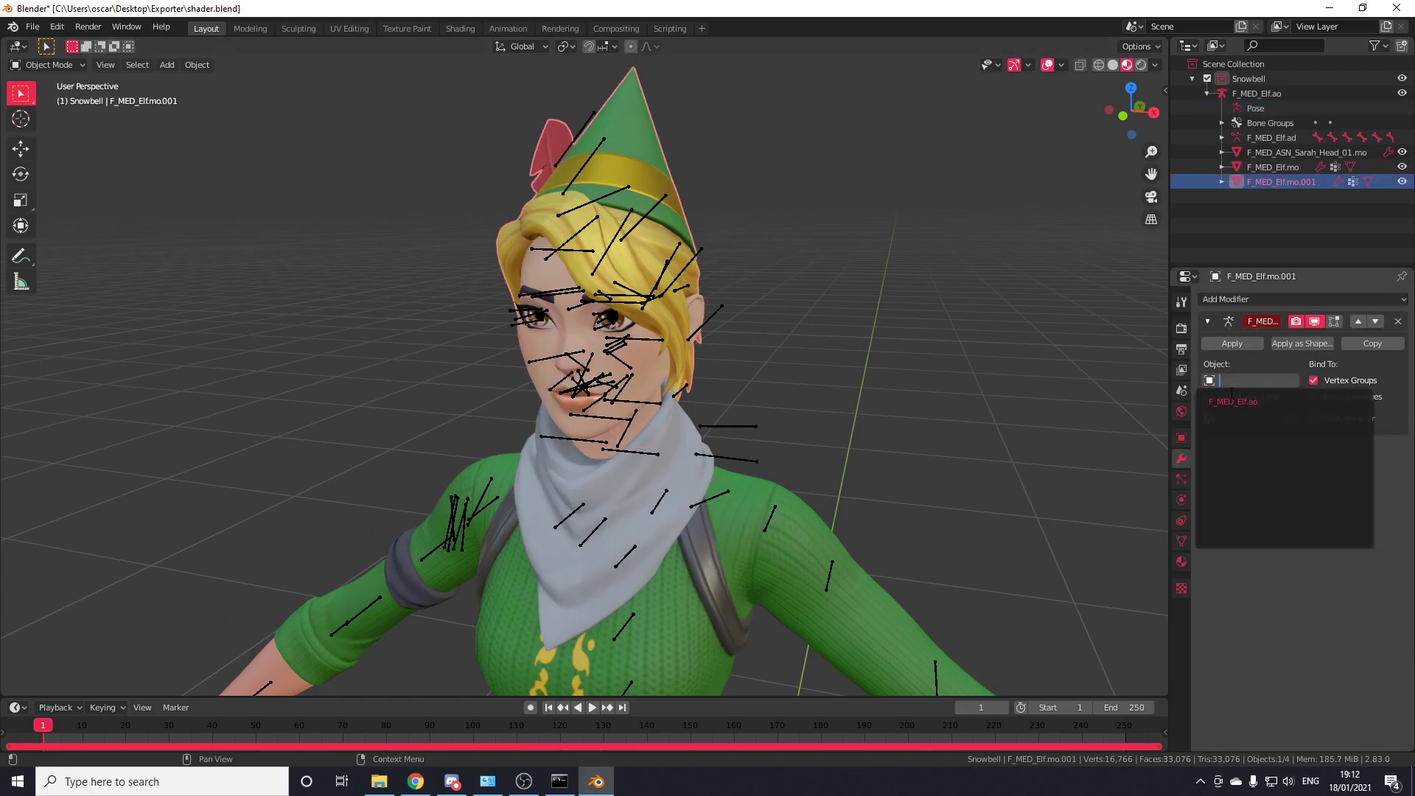
left_click(1236, 402)
Test-rotate the spine_04 bone twice to check whether the face, hair and hat follow, and revert both rotations.
left_click(1257, 108)
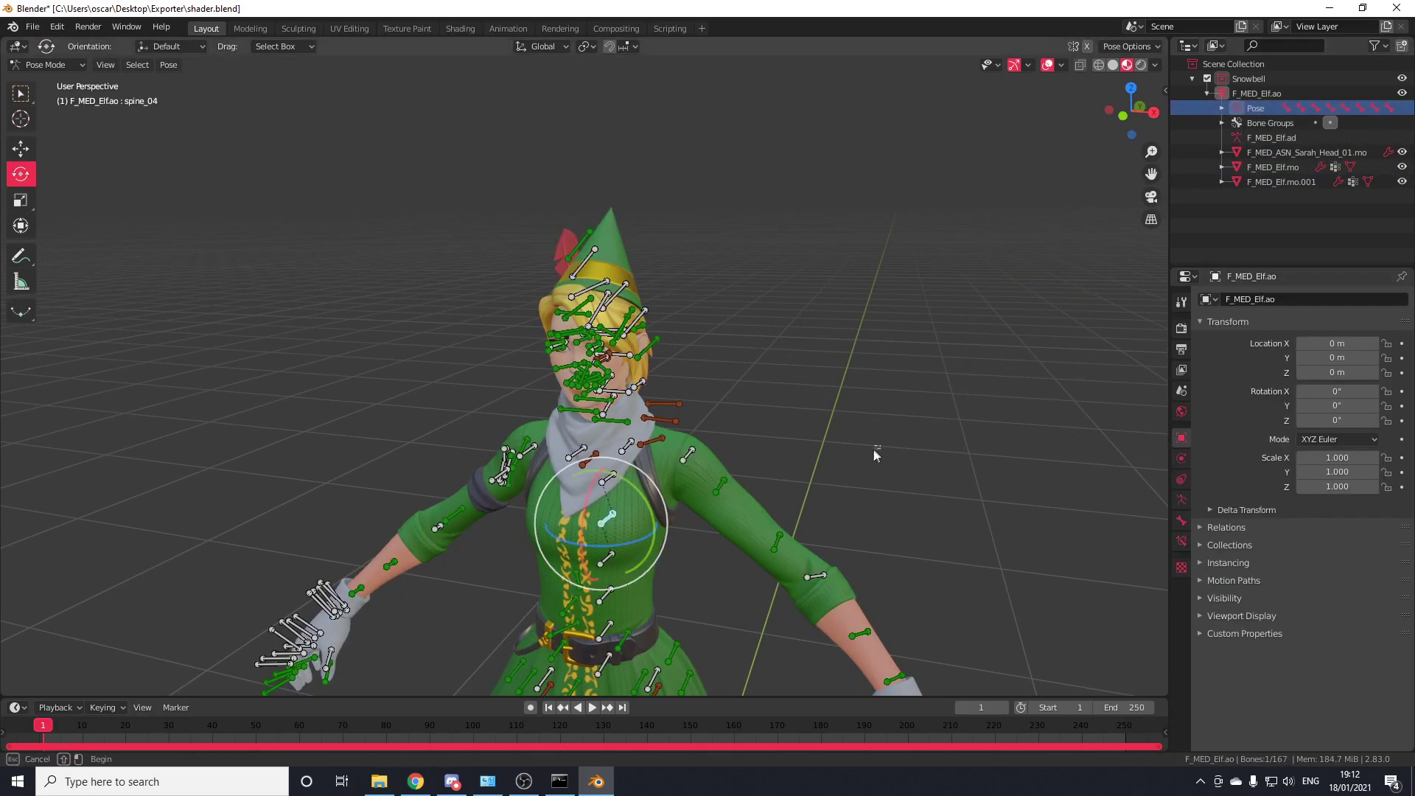
key("r")
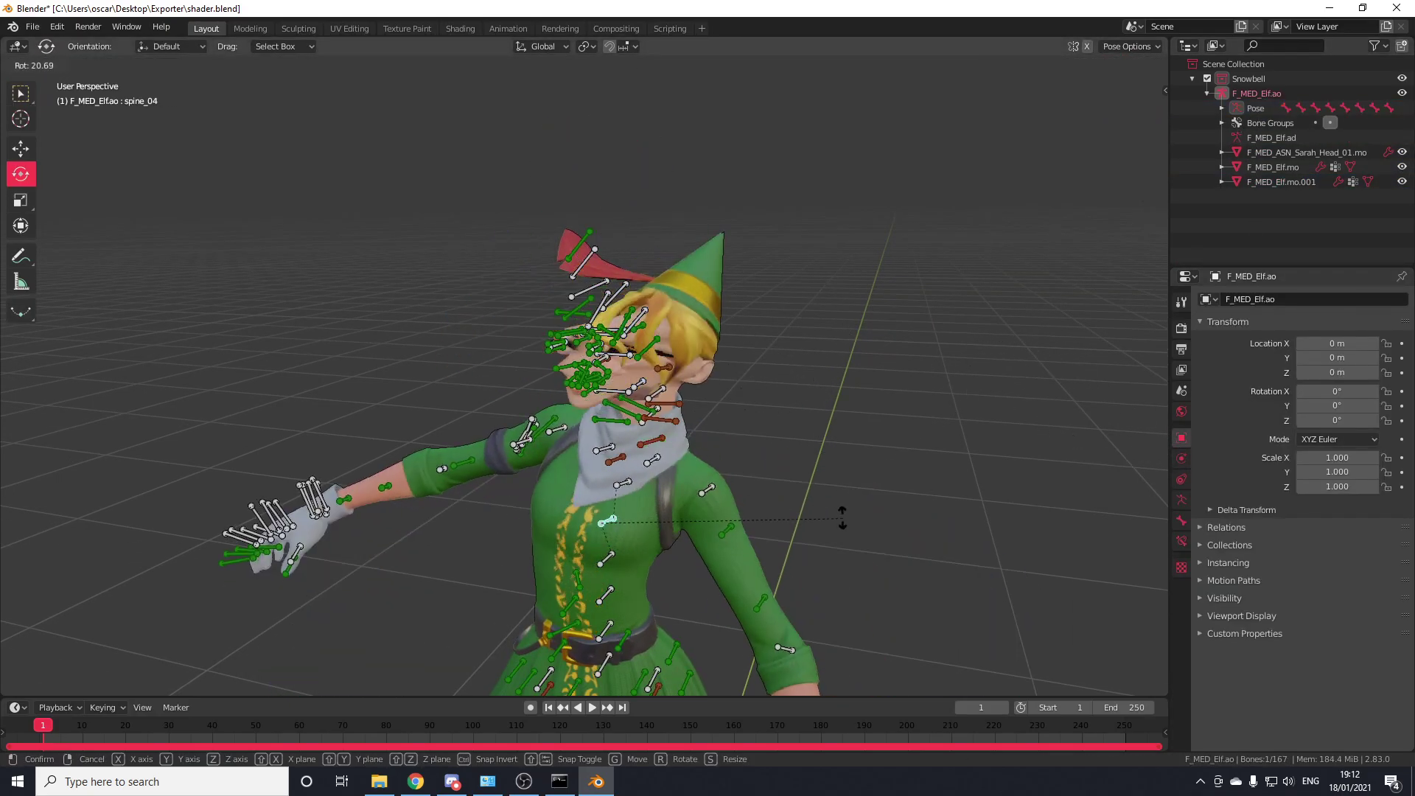
right_click(767, 383)
middle_click_drag(759, 373, 767, 317)
scroll(745, 418, "up", 3)
key("r")
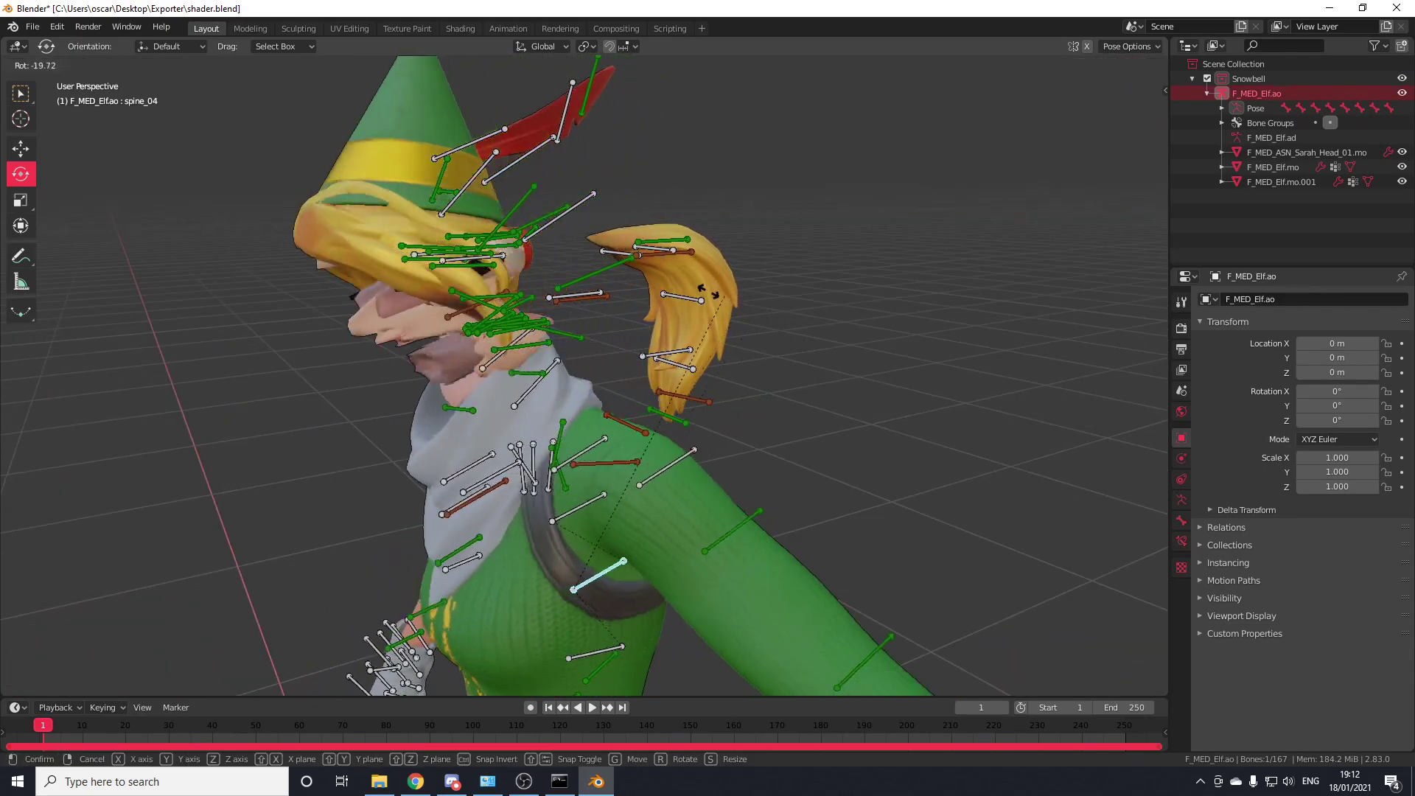
left_click(972, 463)
key("ctrl+z")
scroll(928, 395, "up", 3)
middle_click_drag(869, 353, 922, 398, "shift")
scroll(949, 423, "down", 2)
In the armature's Edit Mode, parent the face's root bone beside the ear to the head bone with Keep Offset.
double_click(1259, 111)
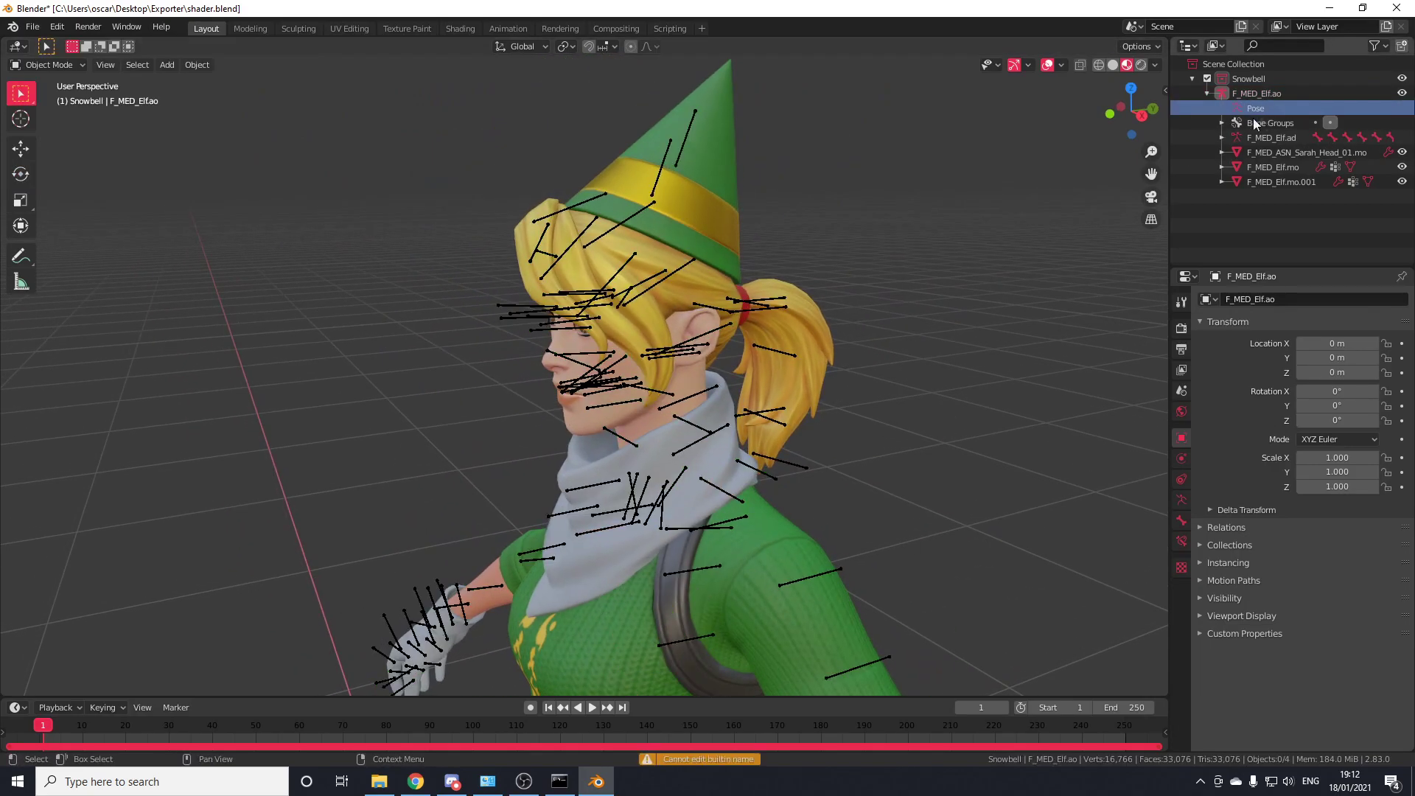
scroll(1128, 195, "up", 2)
left_click(1263, 108)
middle_click_drag(895, 327, 884, 332)
scroll(883, 333, "up", 2)
key("Tab")
scroll(885, 355, "up", 2)
scroll(766, 321, "up", 2)
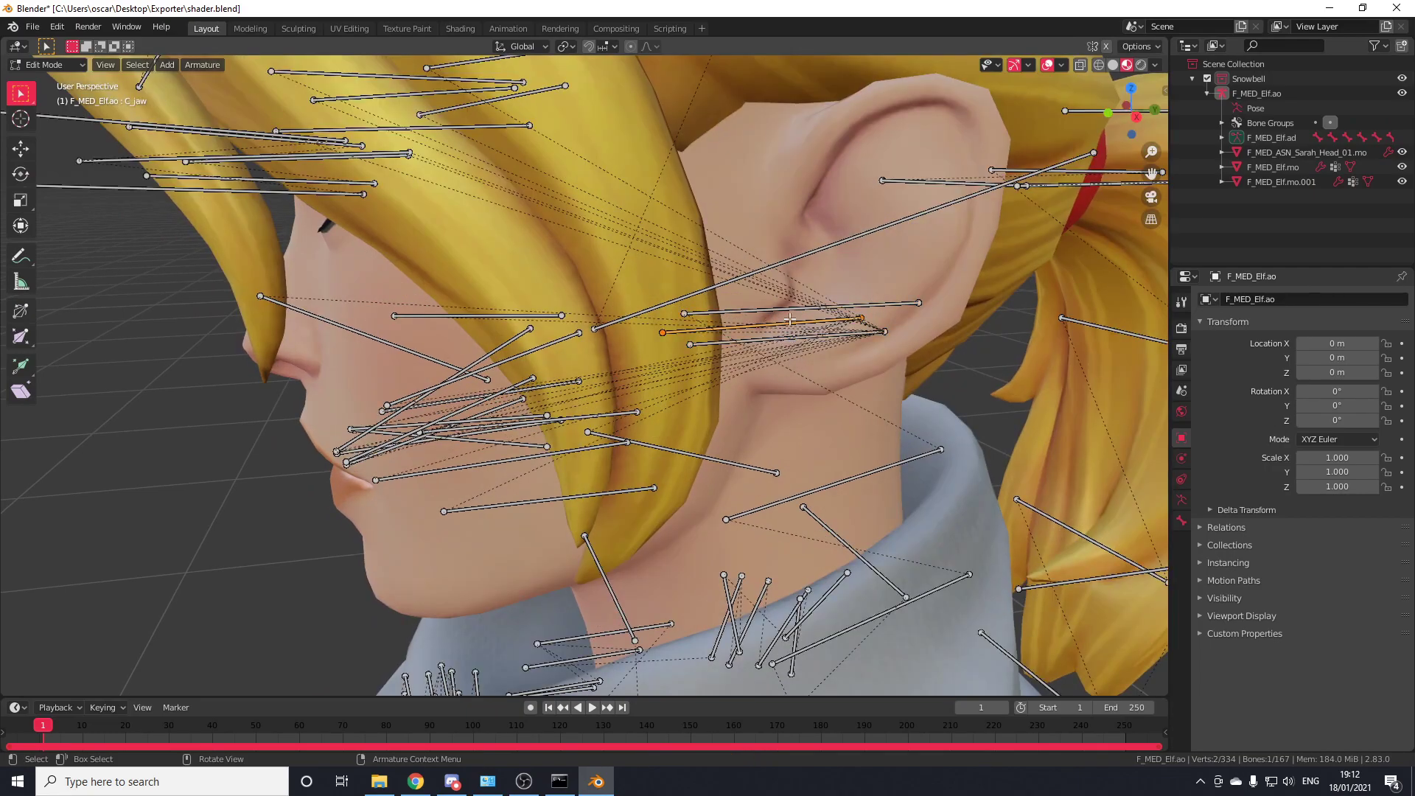
scroll(764, 313, "up", 3)
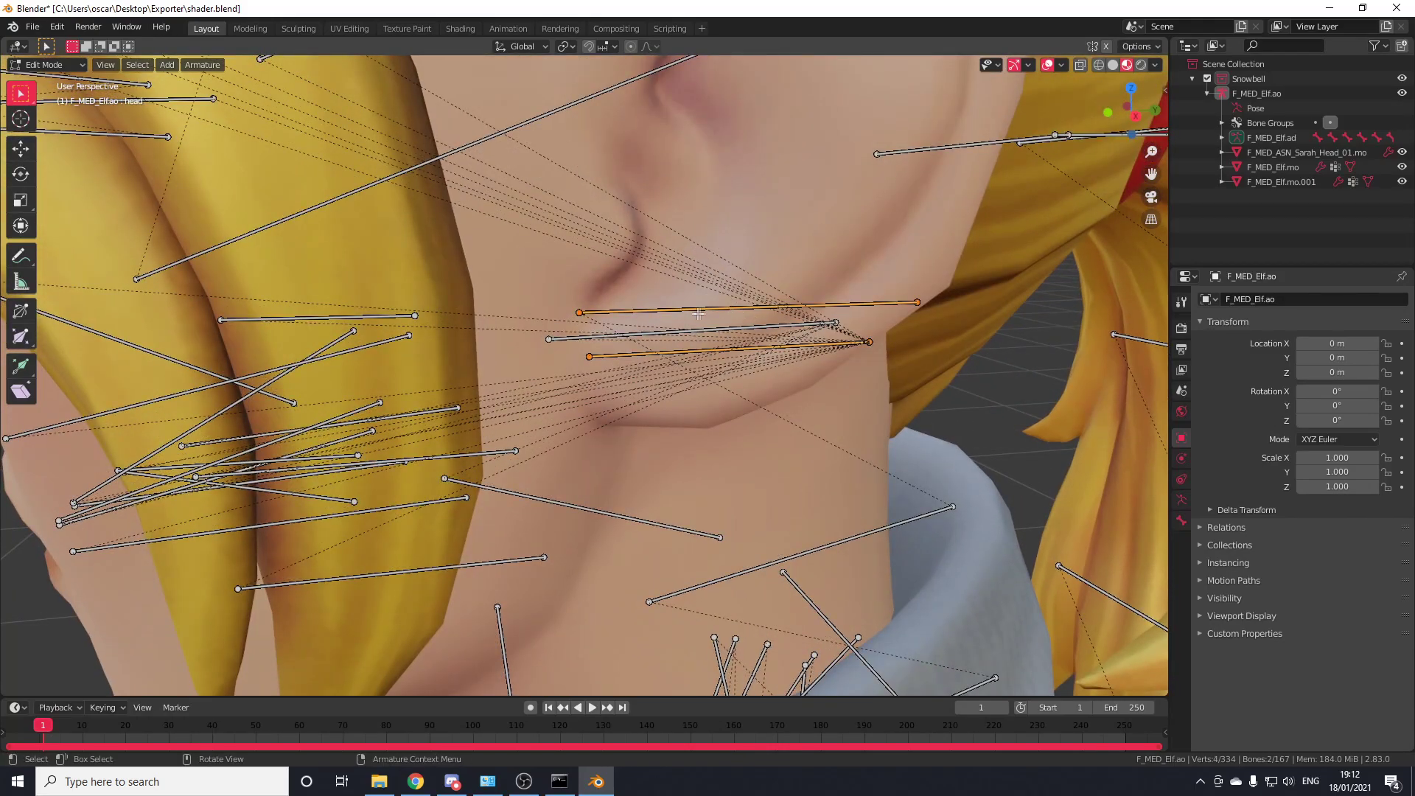
scroll(698, 314, "down", 4)
key("ctrl+p")
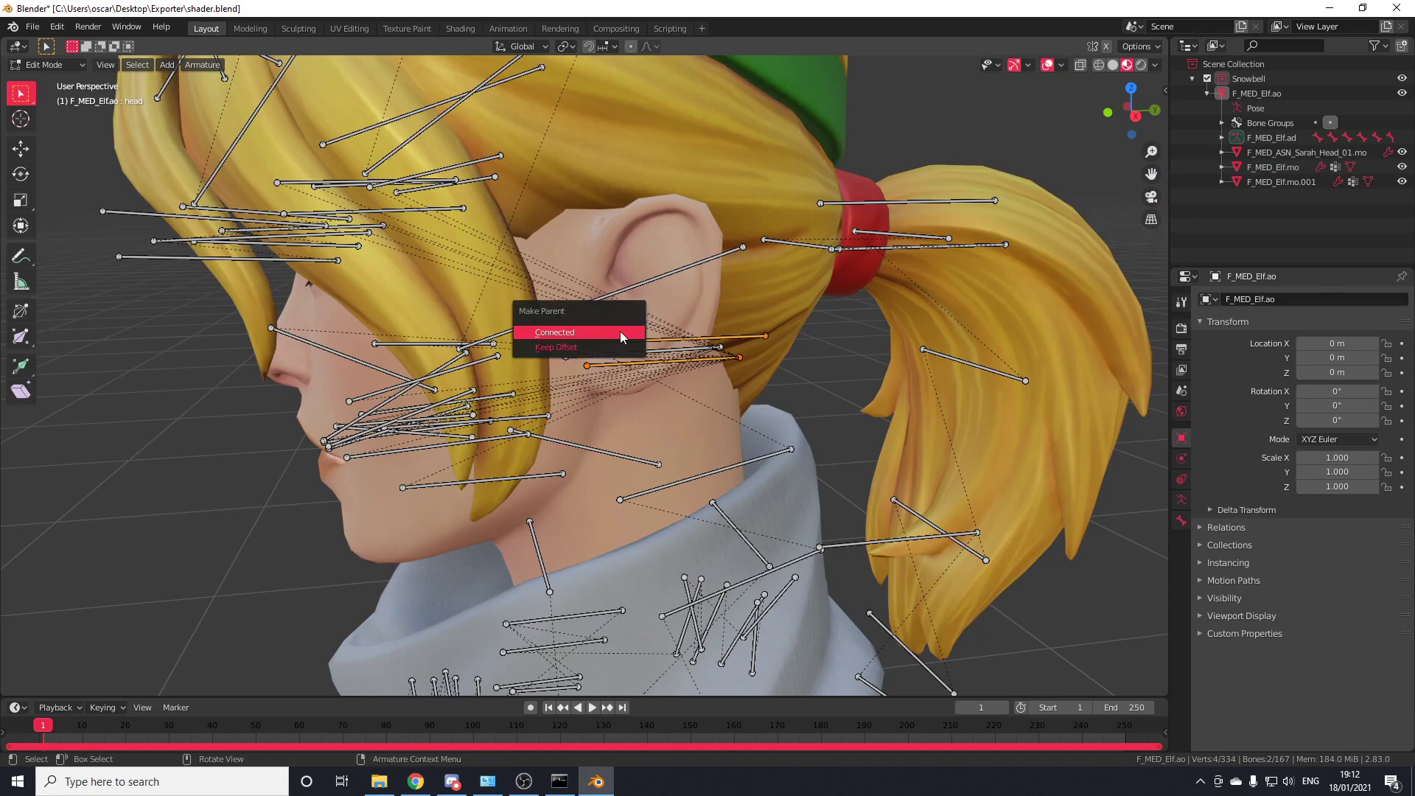
left_click(622, 349)
Test-rotate the spine_03 bone in Pose Mode to check that the face follows the body, and revert the rotations.
scroll(651, 398, "down", 5)
middle_click_drag(651, 398, 754, 452)
key("ctrl+Tab")
scroll(754, 452, "down", 4)
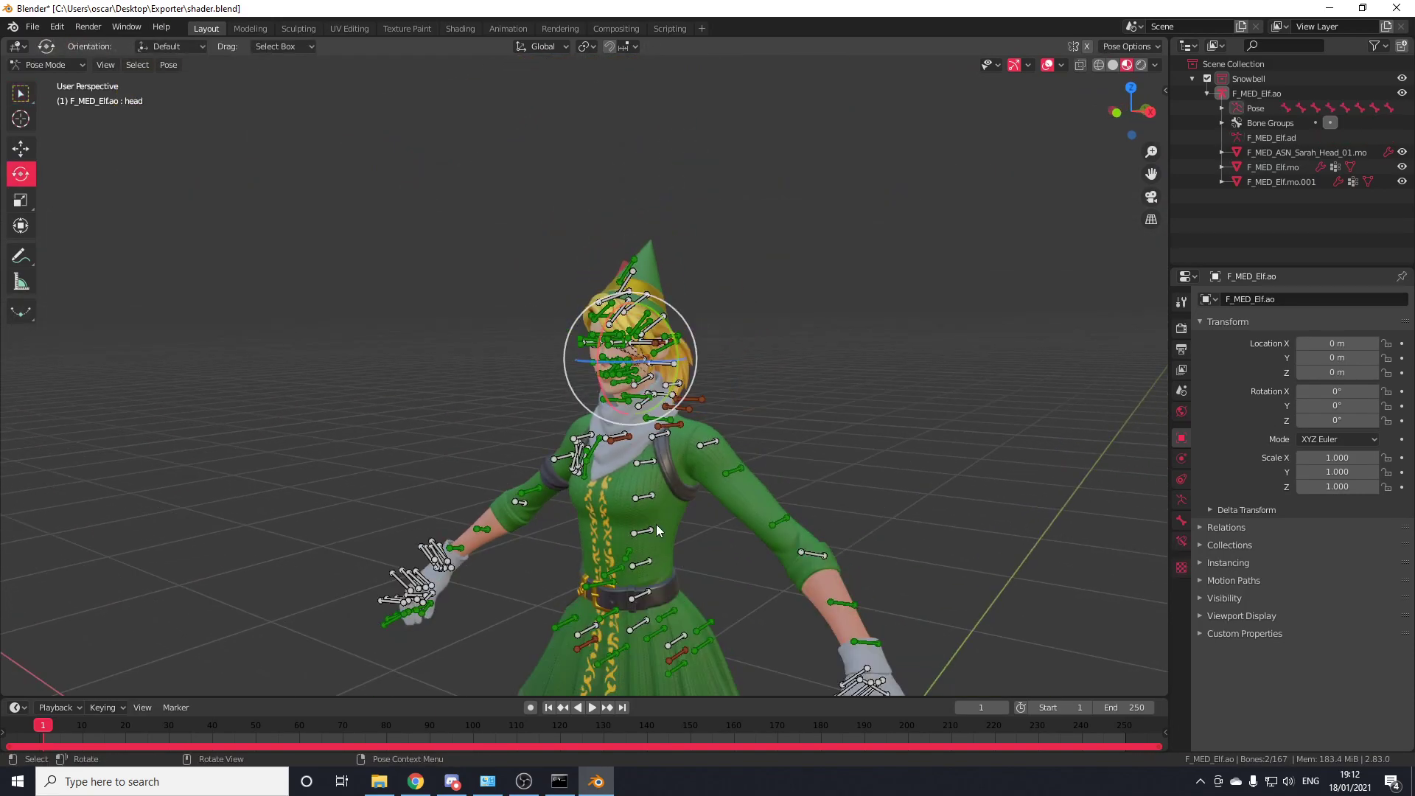
left_click(656, 524)
scroll(736, 525, "up", 3)
key("r")
left_click(851, 556)
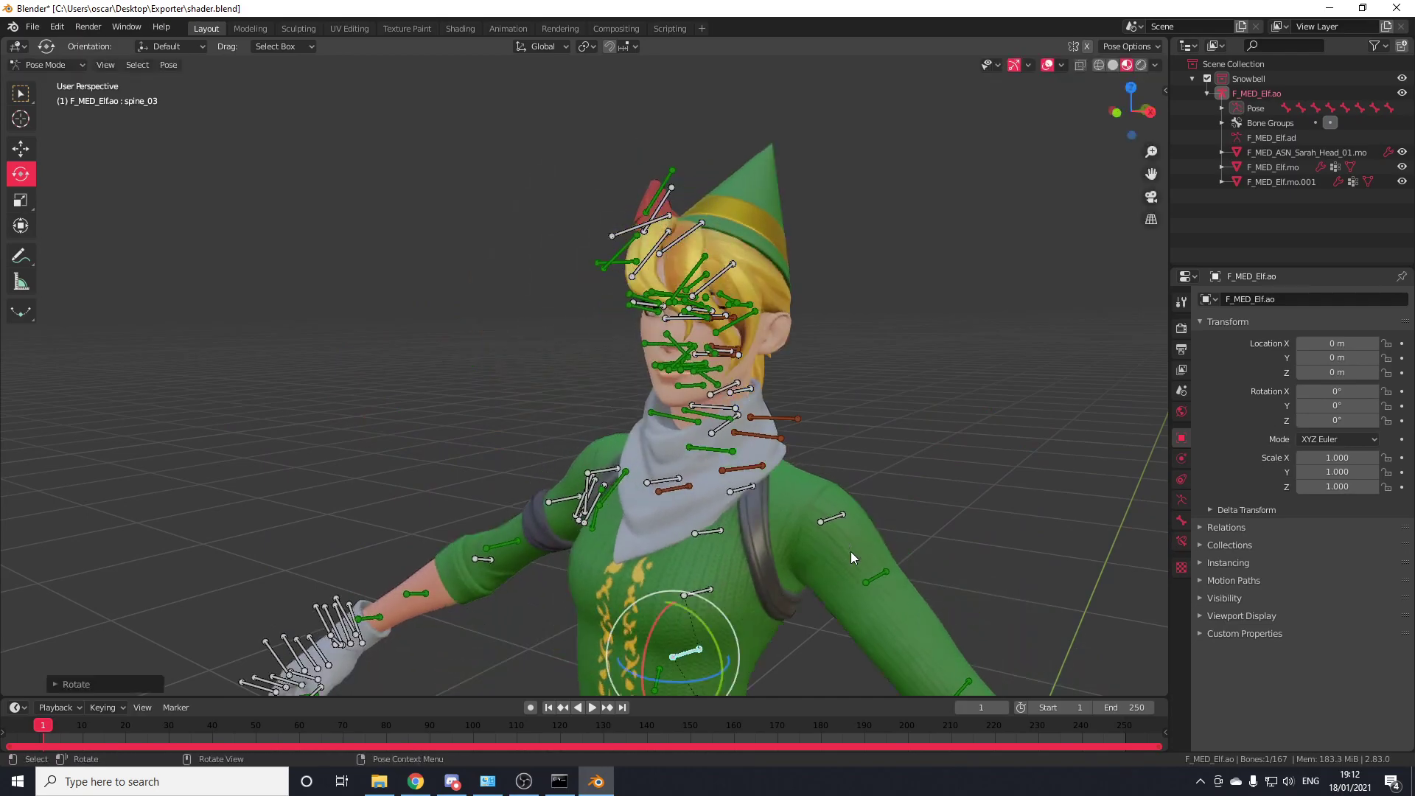
key("ctrl+z")
key("r")
left_click(799, 407)
Try rotating both eye bones together to check how the eyes and eyelids move, and undo the rotation.
middle_click_drag(798, 411, 880, 409)
scroll(749, 392, "up", 6)
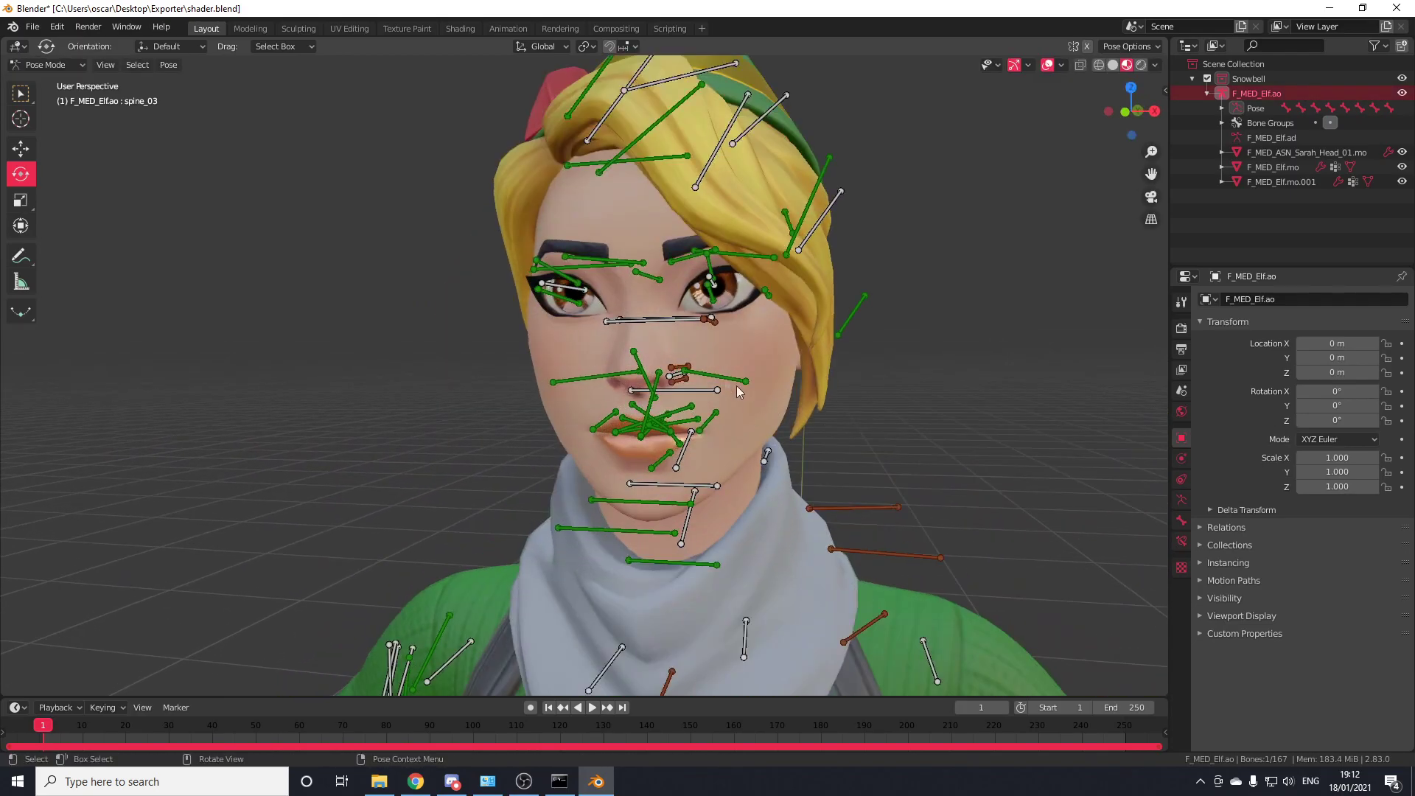
left_click(621, 264)
left_click_drag(621, 264, 708, 259)
left_click(755, 252, "shift")
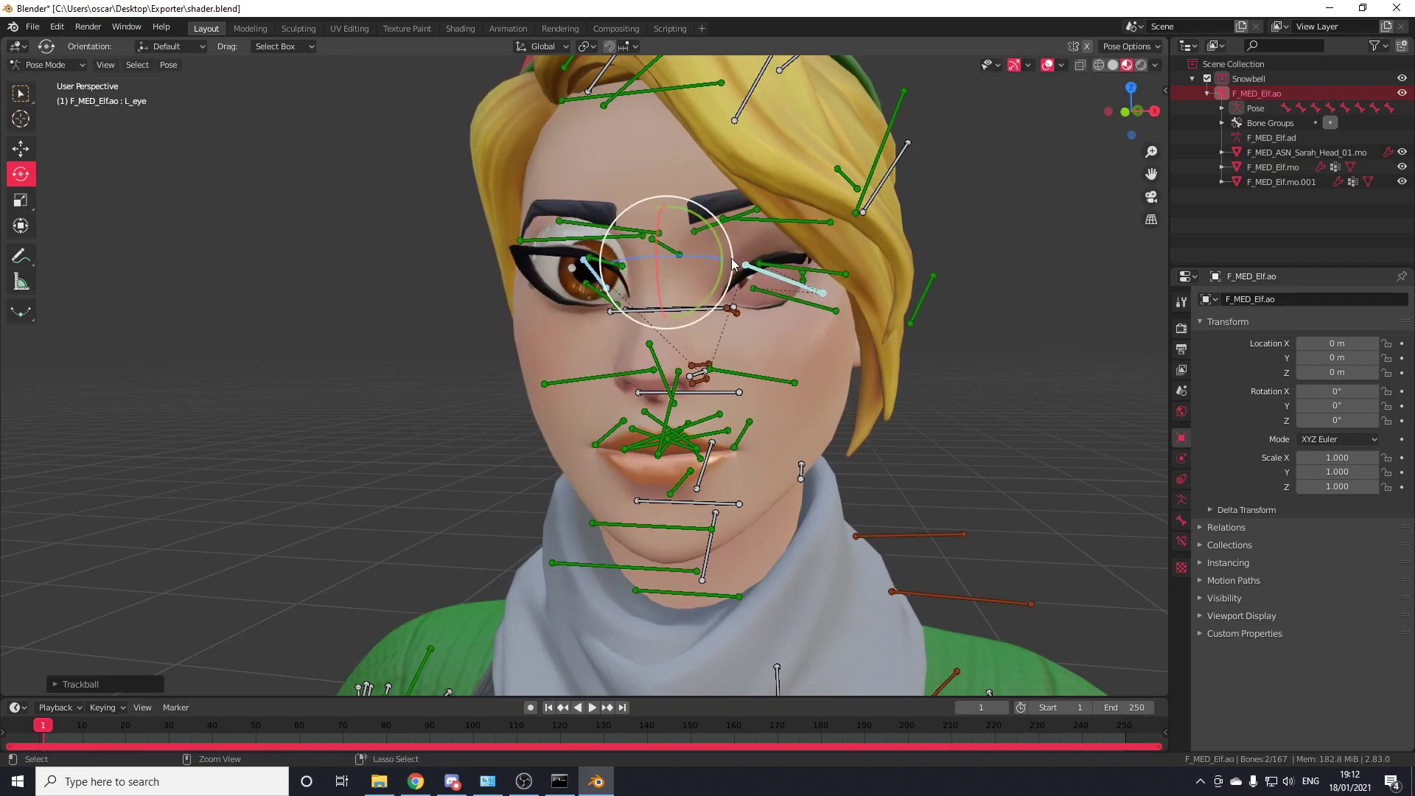
key("ctrl+z")
Select the R_eye_lid_upper_mid bone in Edit Mode and show its bone relations settings.
middle_click_drag(779, 247, 616, 284)
key("Tab")
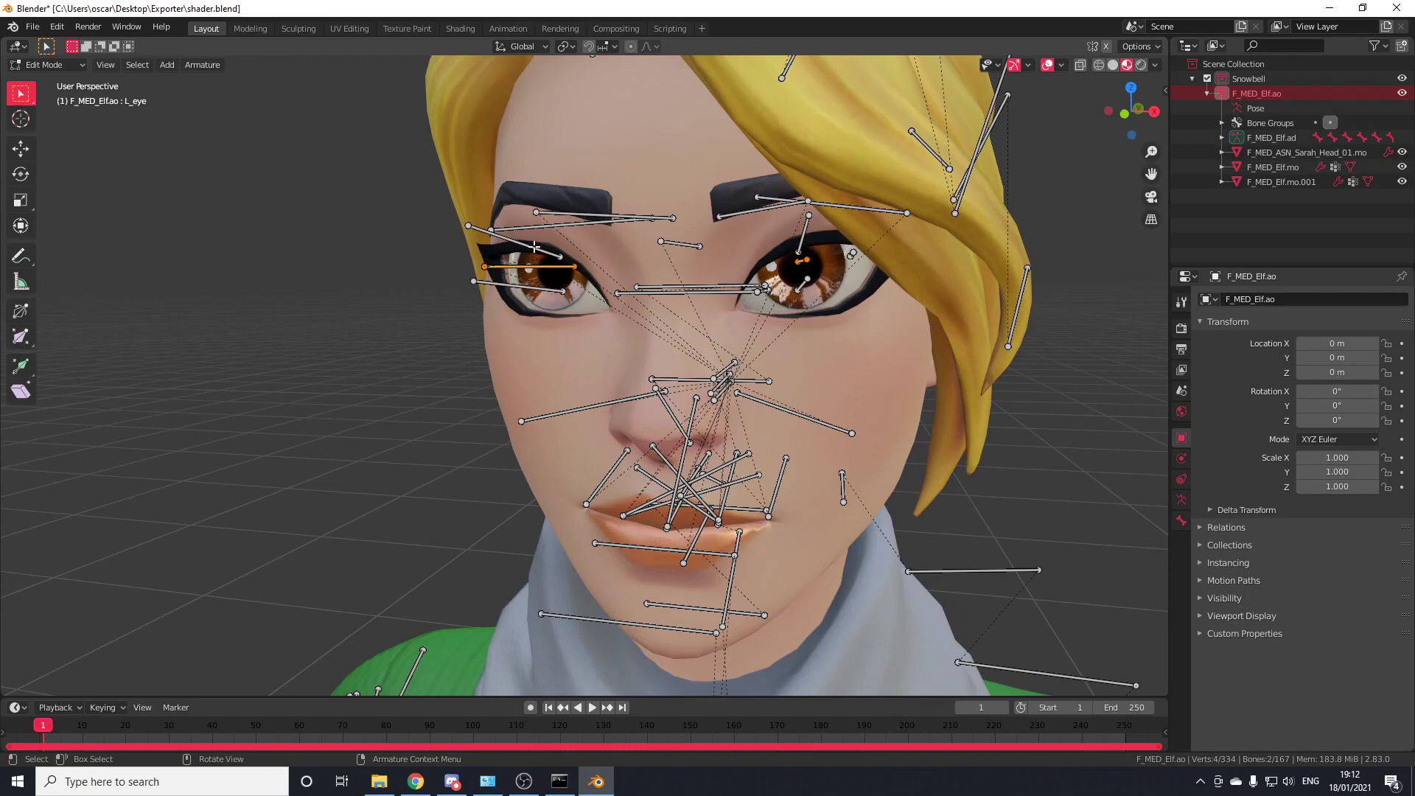
key("Tab")
scroll(737, 309, "down", 5)
scroll(752, 314, "up", 3)
key("Tab")
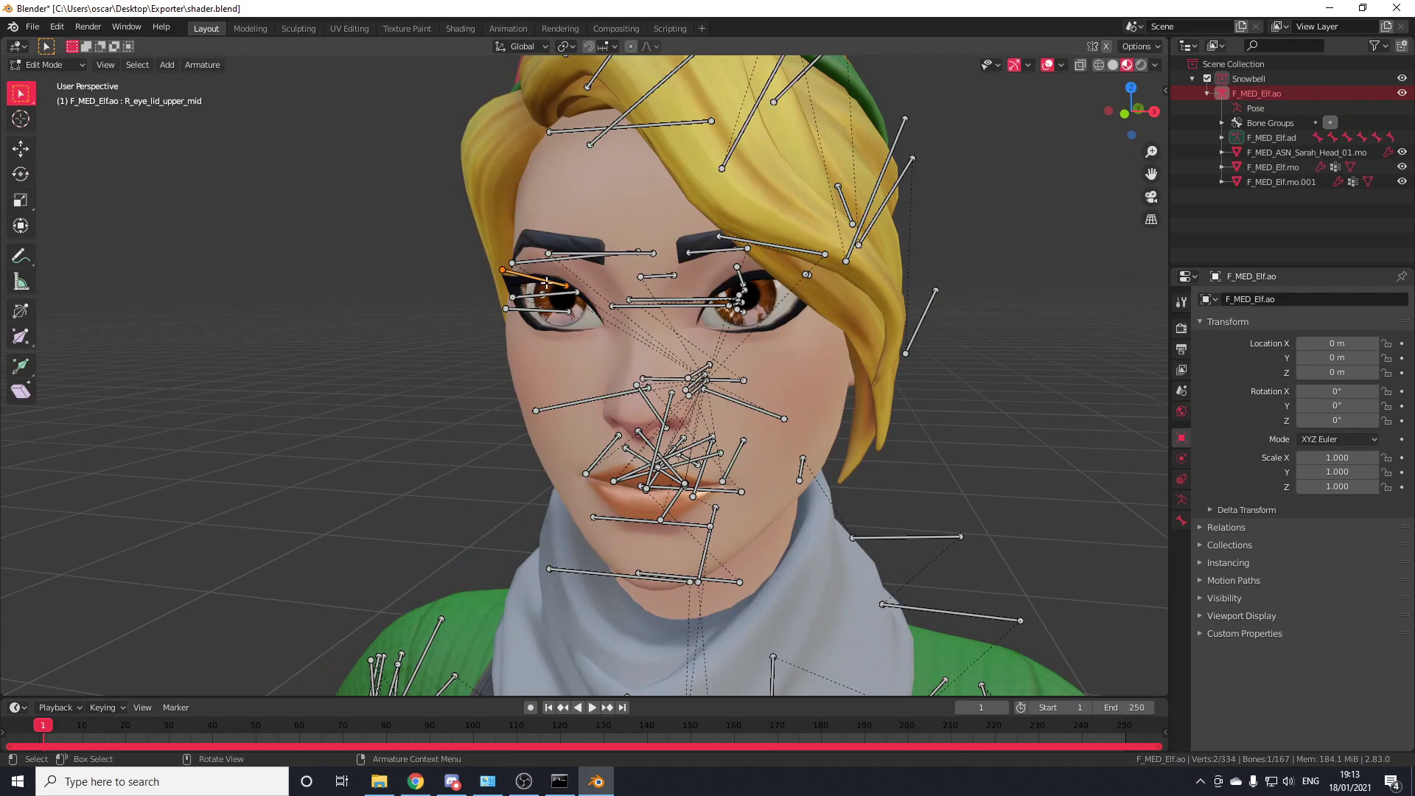
left_click(1183, 521)
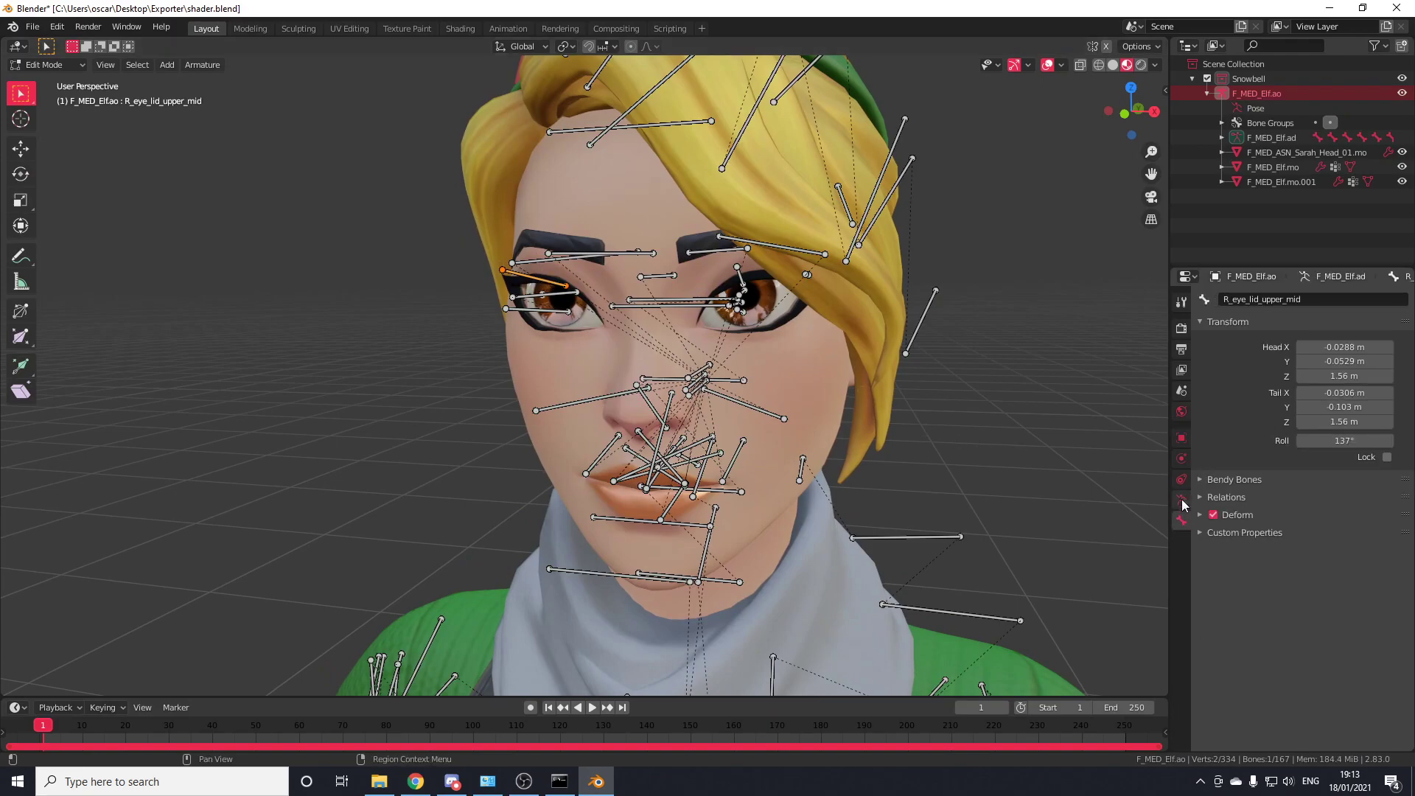
left_click(1225, 482)
left_click(1223, 481)
left_click(1215, 498)
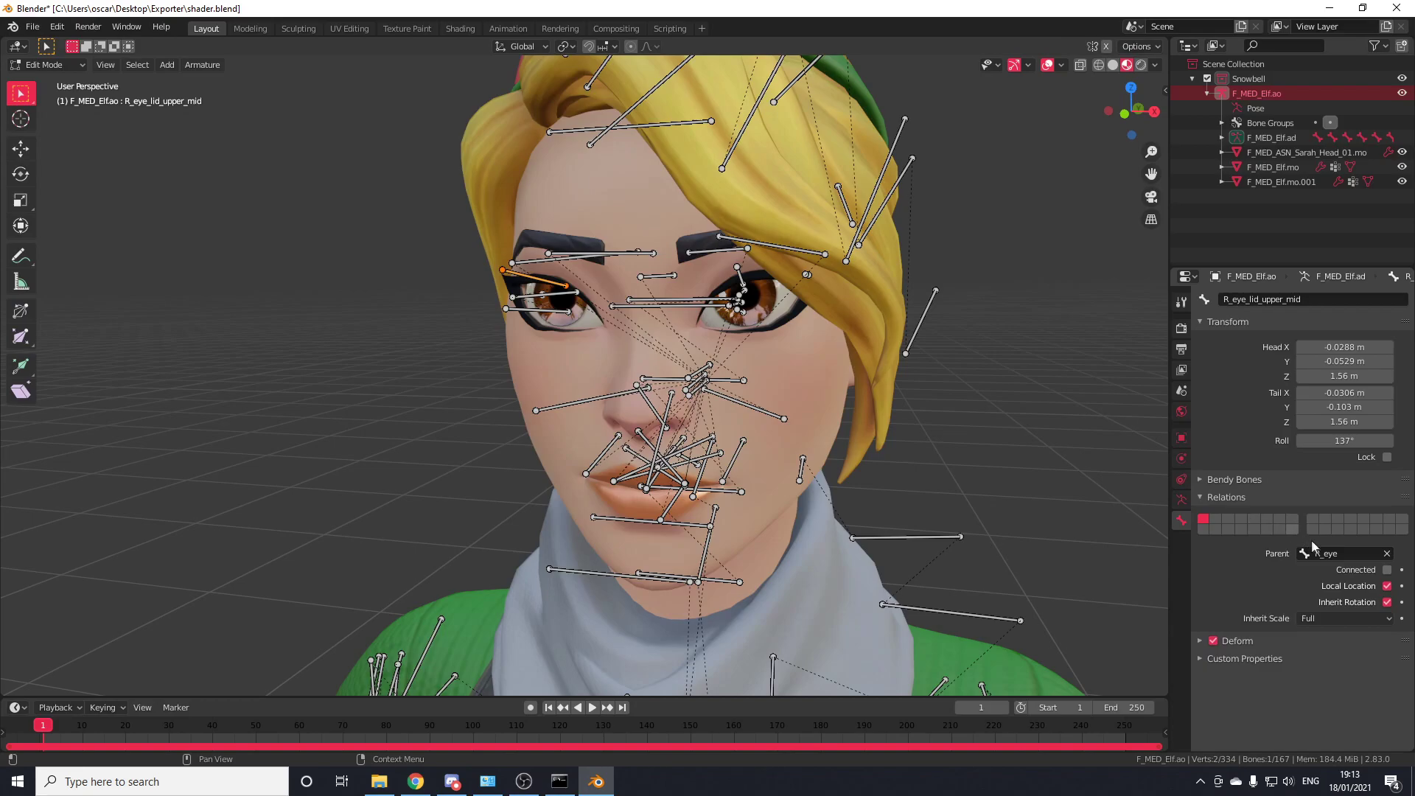
Try head as the parent of the R_eye_lid_upper_mid bone.
left_click(1327, 556)
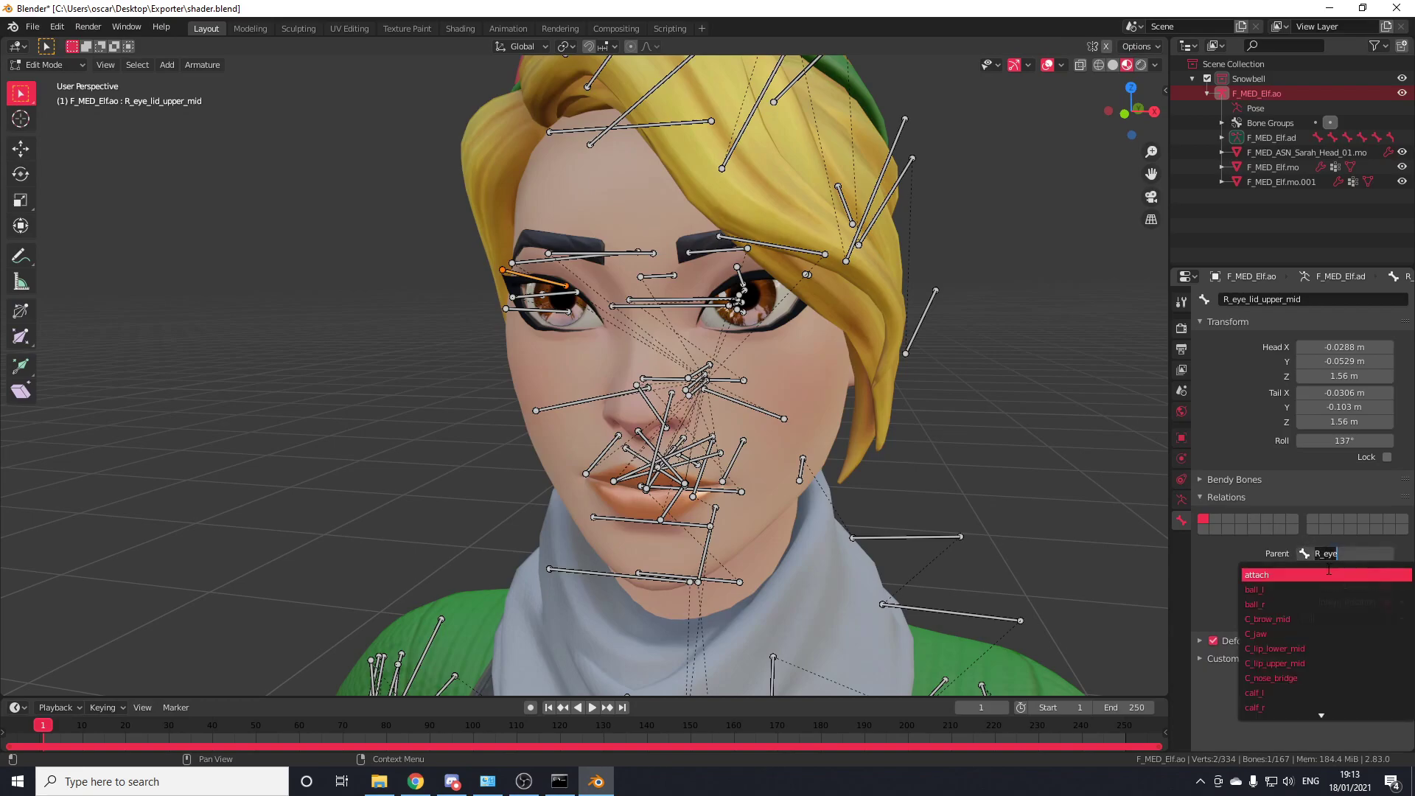
type("hea")
left_click(1294, 575)
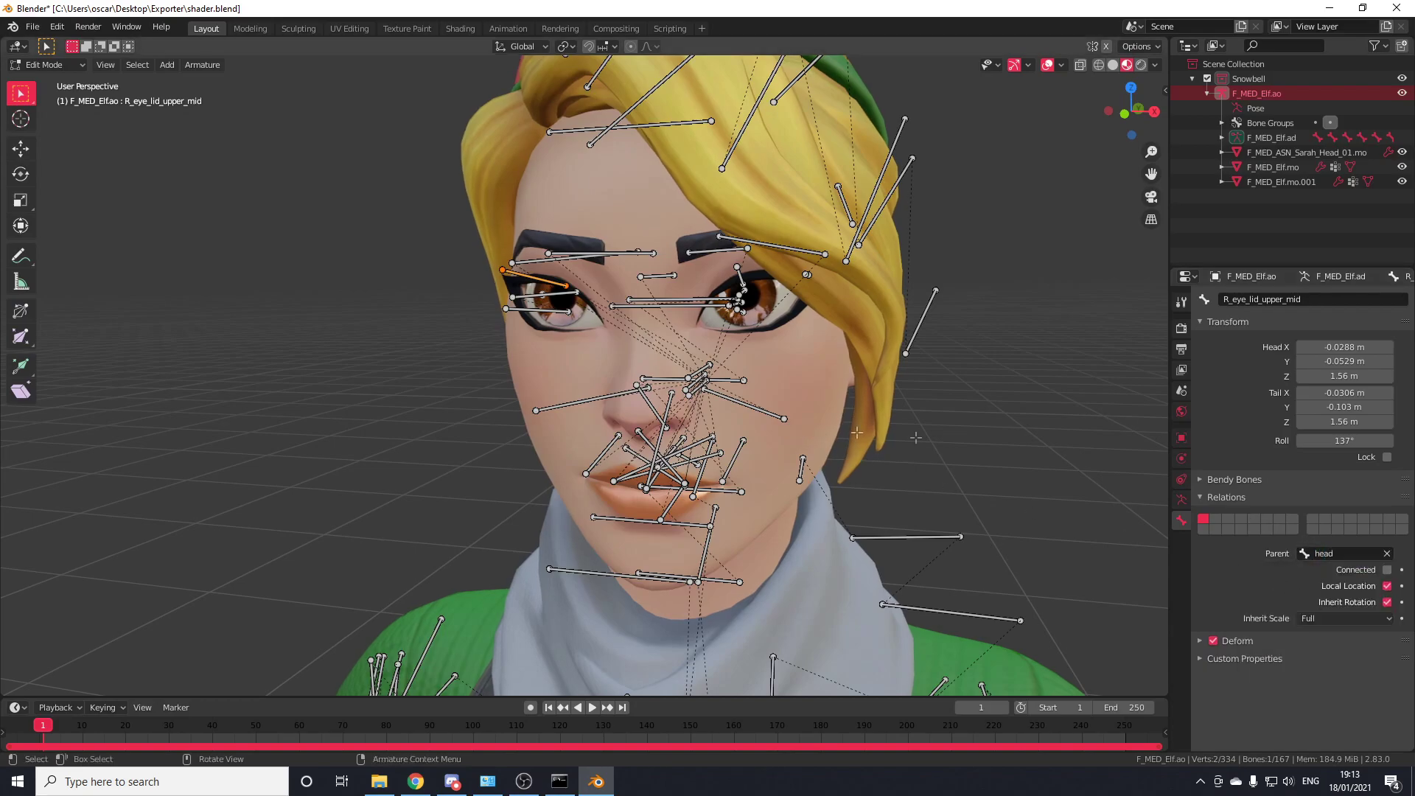
Set the R_eye_lid_upper_mid bone's parent to faceAttach.
left_click(1348, 555)
type("fac")
left_click(1327, 575)
scroll(562, 361, "up", 2)
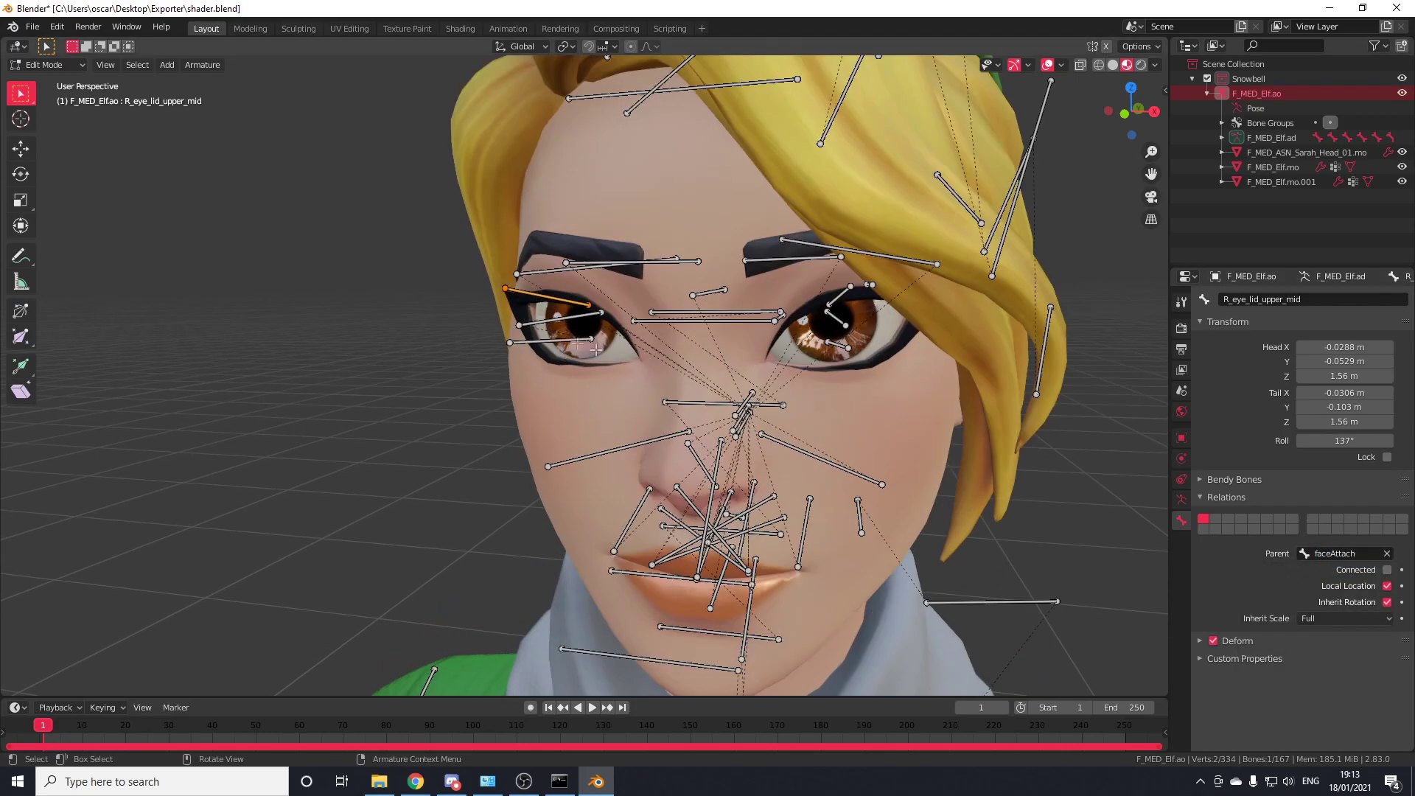
Select the R_eye_lid_lower_mid bone and set its parent to faceAttach.
left_click(594, 346)
left_click(1309, 553)
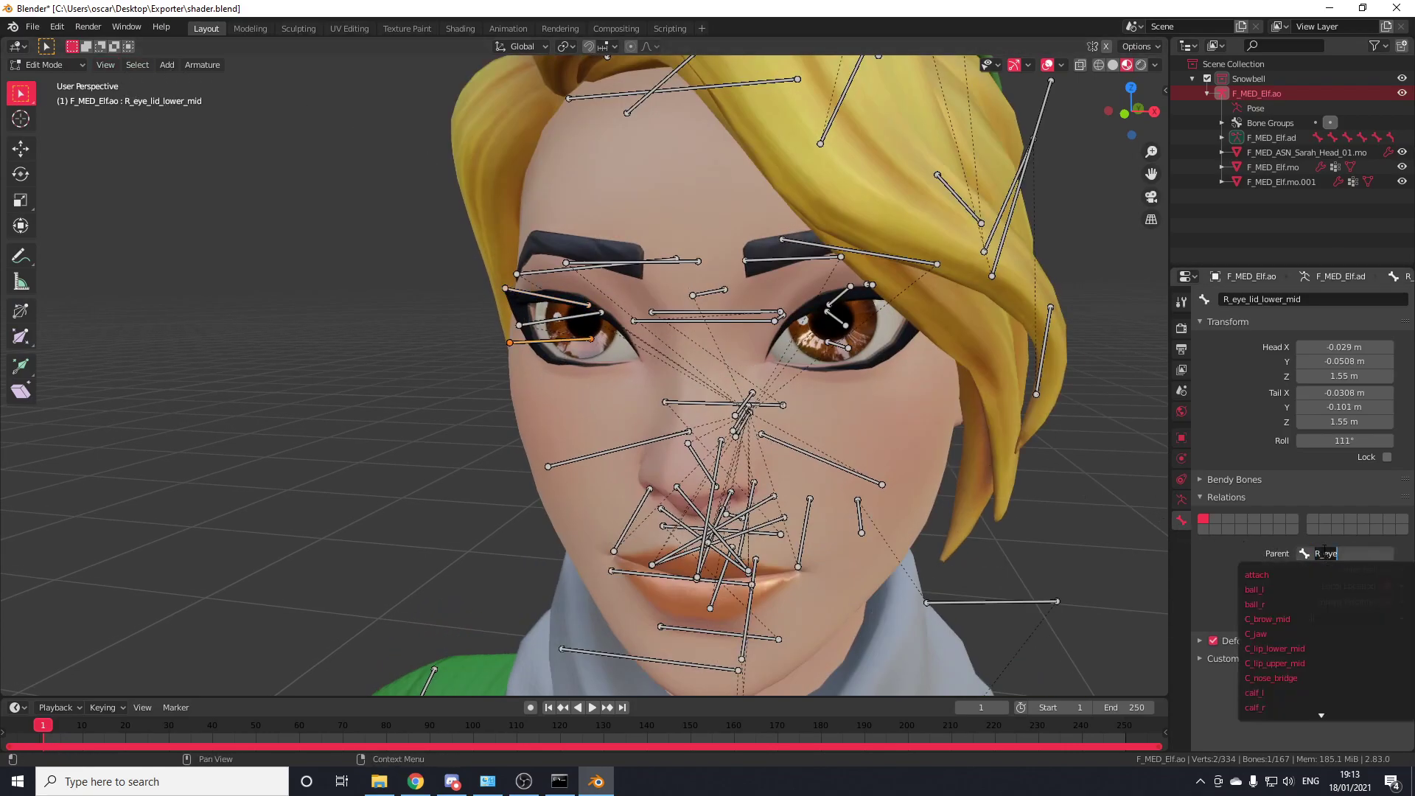
type("face")
left_click(1286, 579)
Select the upper eyelid bone of the character's left eye and set its parent to faceAttach.
middle_click_drag(838, 384, 776, 388, "shift")
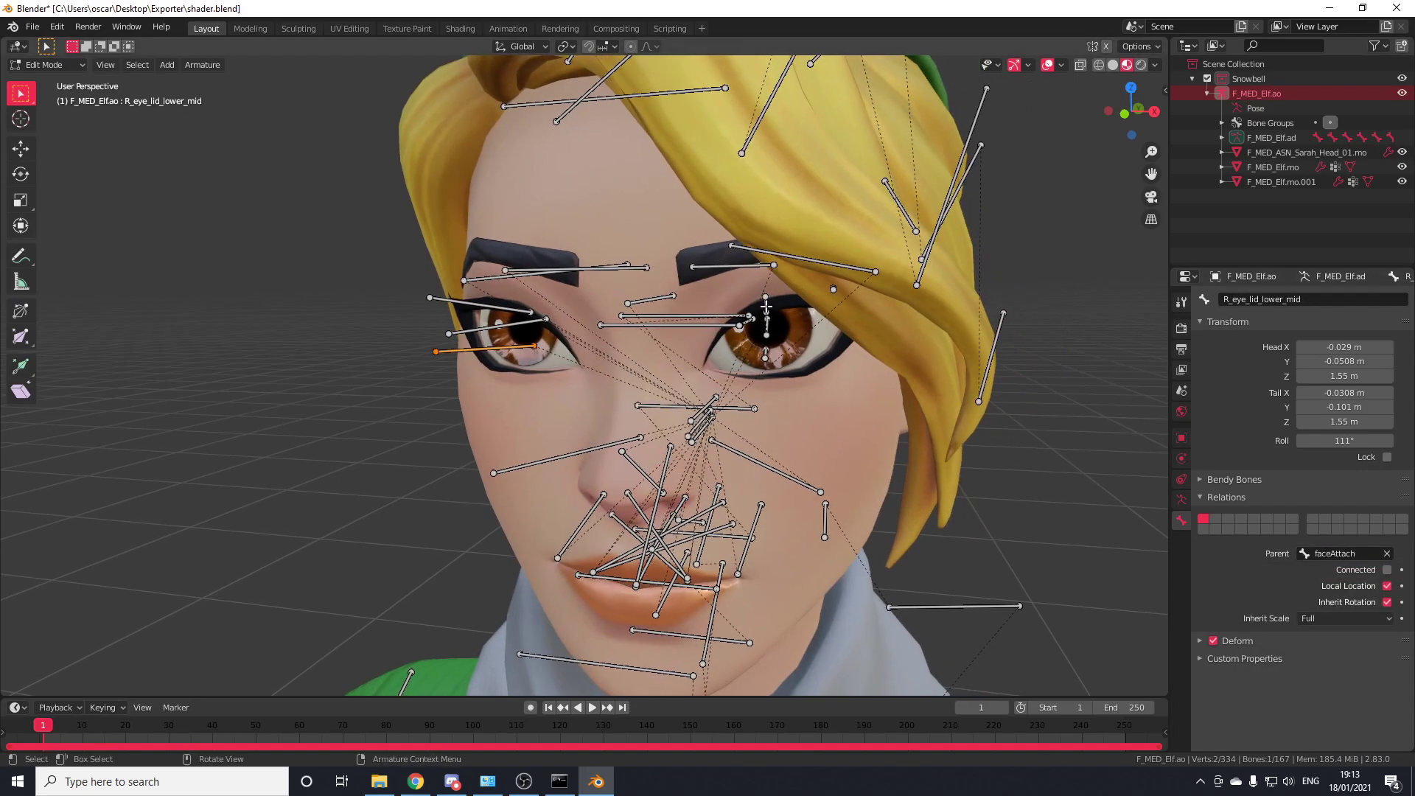
left_click(767, 307)
left_click(1309, 554)
type("face")
left_click(1286, 576)
Select the L_eye_lid_lower_mid bone and set its parent to faceAttach.
middle_click_drag(940, 384, 695, 357)
left_click(1309, 557)
type("fac")
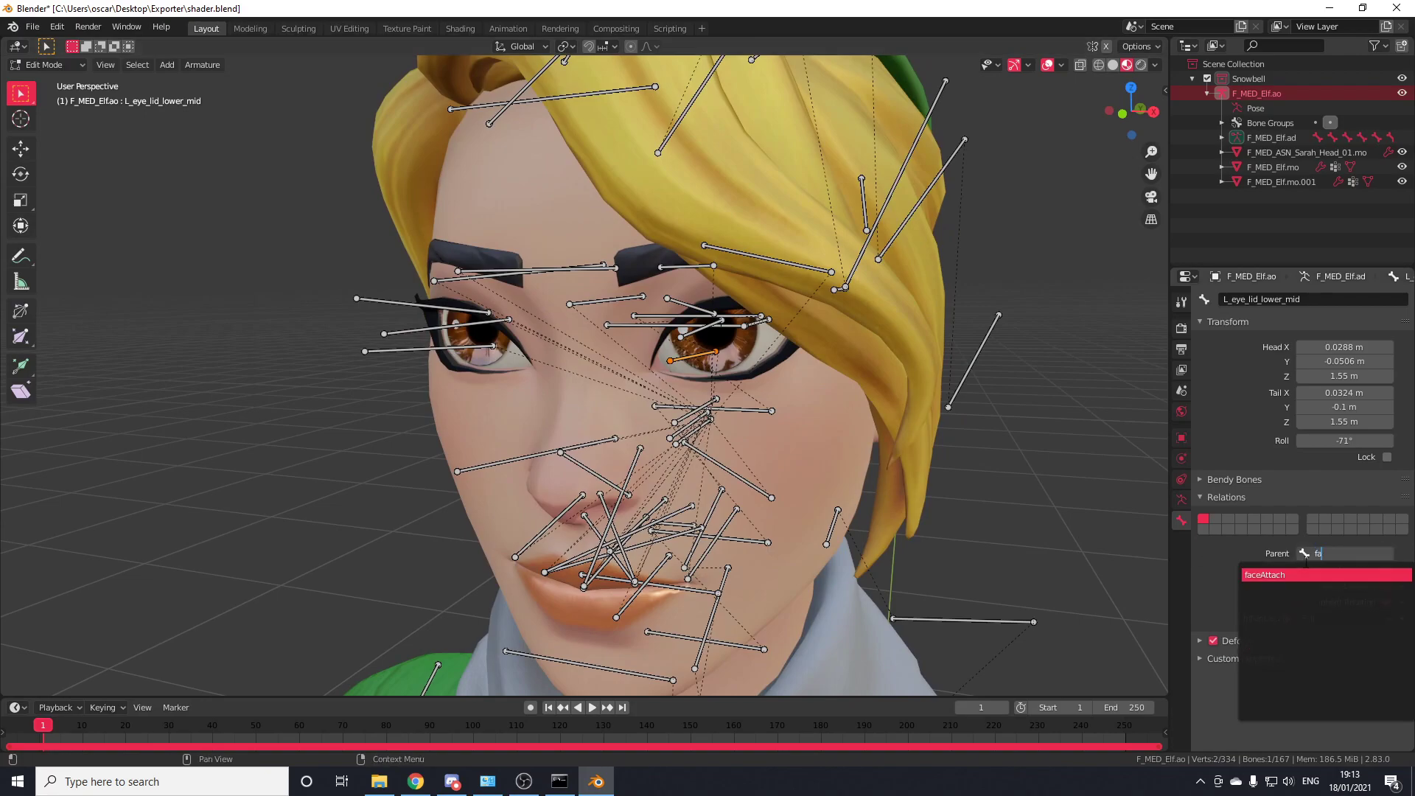
left_click(1301, 575)
Test-rotate the L_eye bone in Pose Mode to check the reparented eyelids, and cancel the rotation.
scroll(884, 423, "down", 3)
key("Tab")
left_click(635, 356)
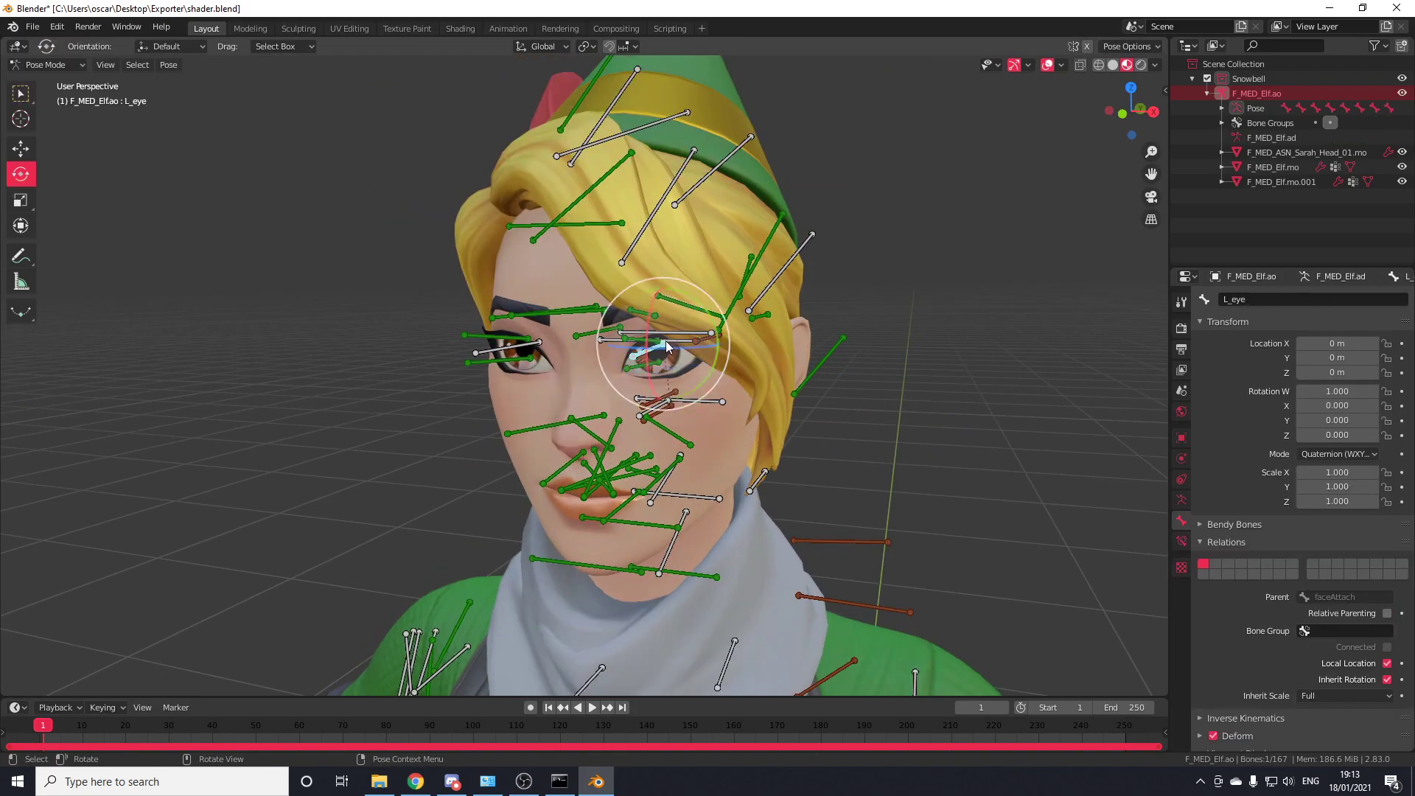
left_click_drag(669, 340, 724, 353)
key("Escape")
scroll(765, 335, "up", 3)
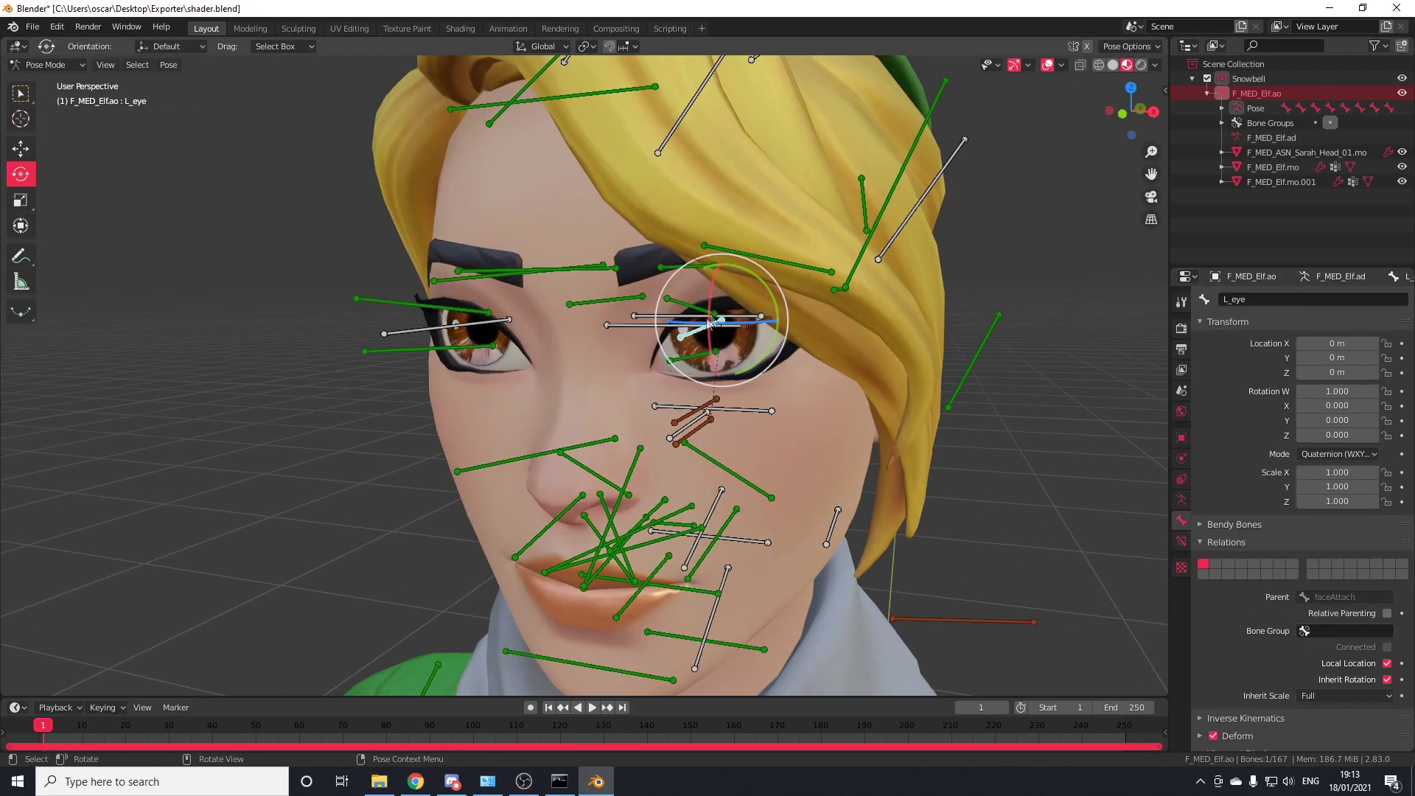
scroll(765, 336, "down", 6)
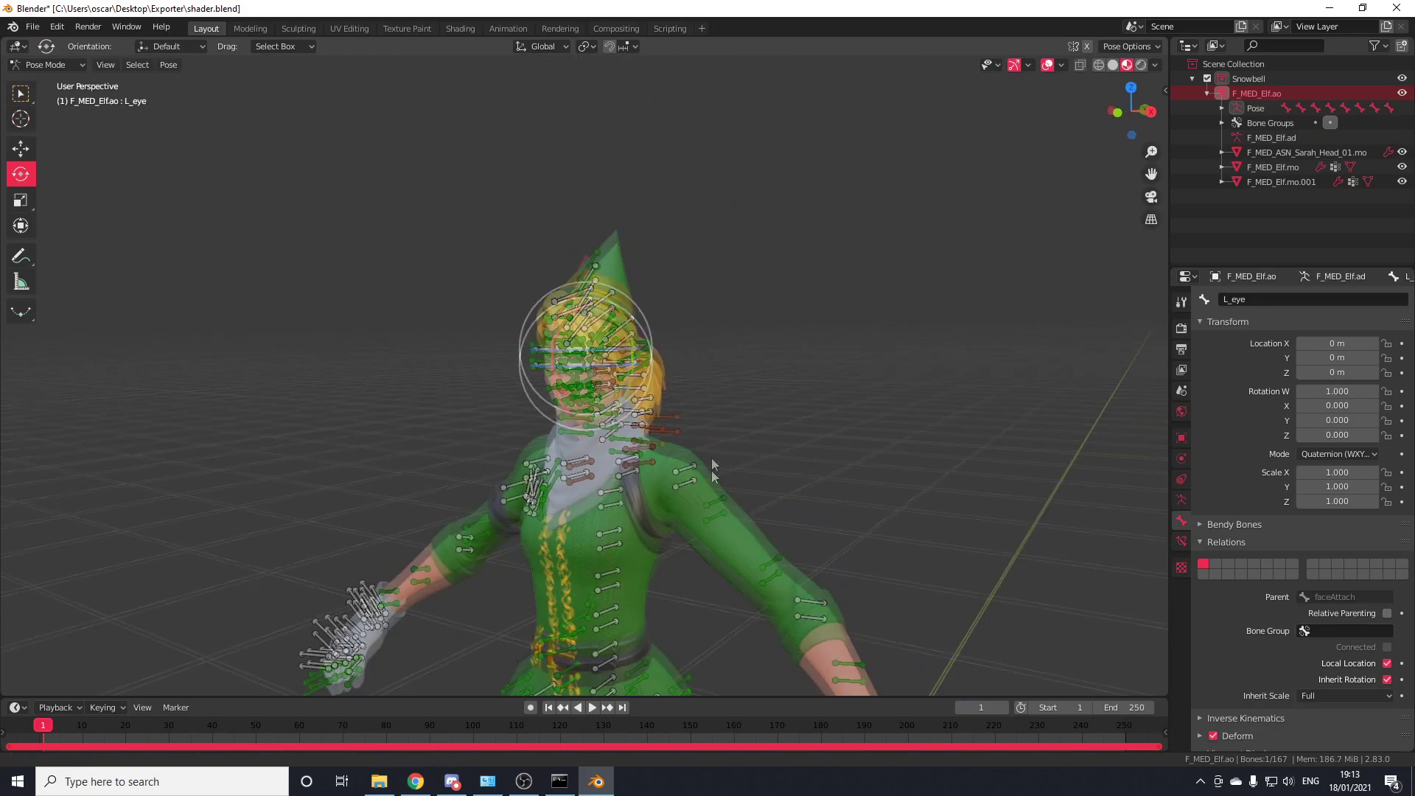
Test-rotate the spine_04 bone in Pose Mode to check how the head and hair follow, and revert the rotation.
scroll(711, 458, "up", 2)
left_click(647, 445)
left_click_drag(649, 442, 834, 343)
key("Escape")
middle_click_drag(834, 343, 730, 319)
scroll(768, 345, "down", 3)
key("Tab")
scroll(745, 336, "up", 2)
scroll(730, 320, "down", 3)
key("Tab")
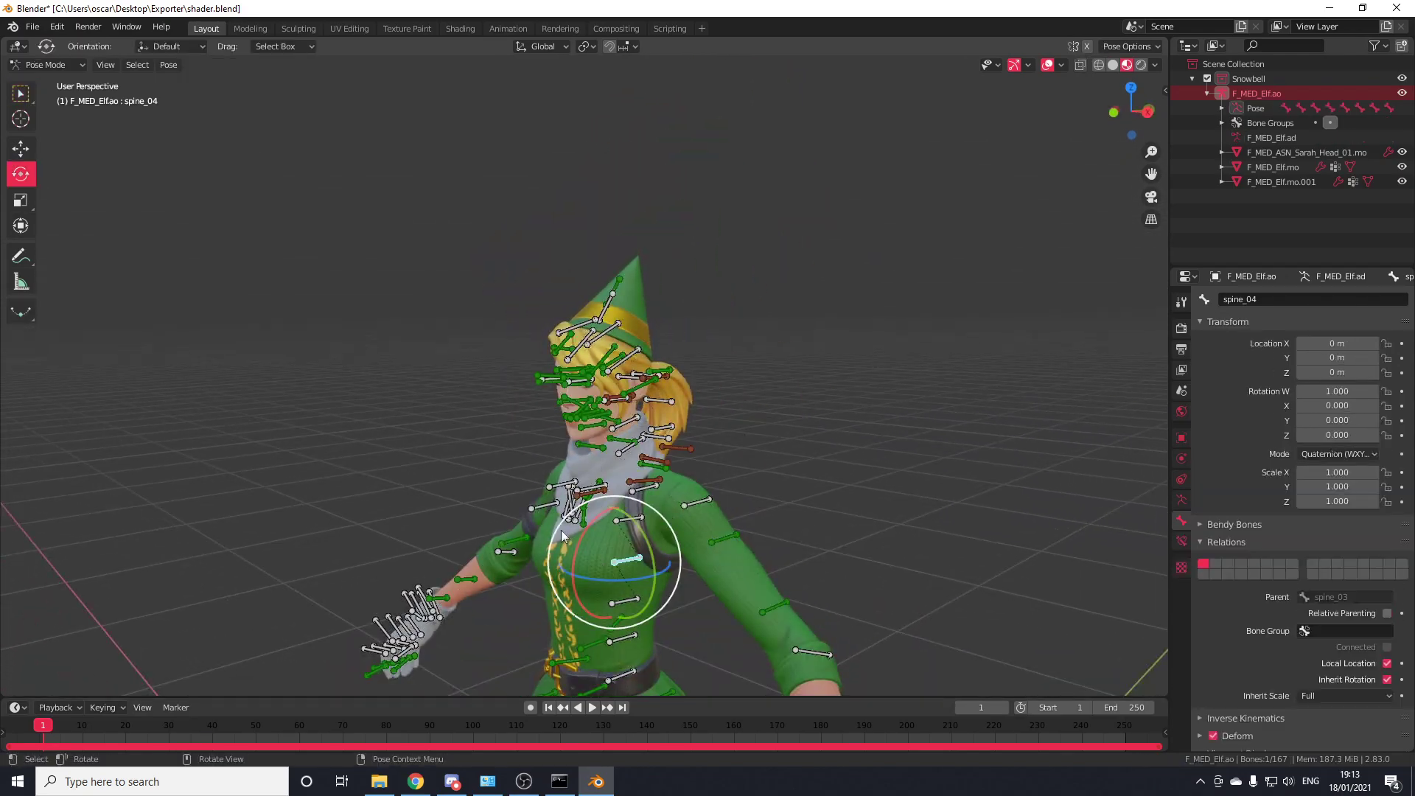
left_click_drag(601, 555, 643, 354)
scroll(643, 353, "up", 3)
key("ctrl+z")
scroll(663, 342, "up", 5)
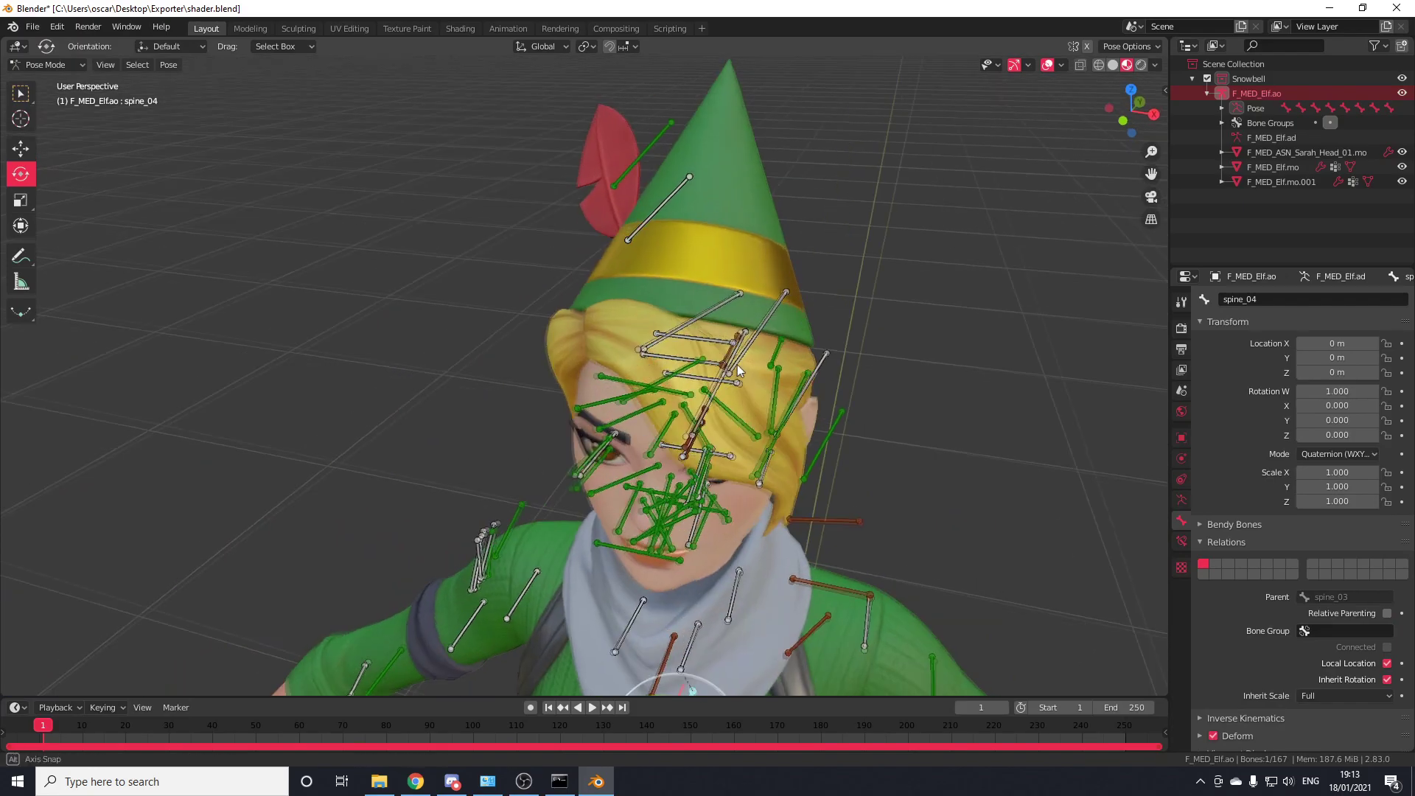
Select the dyn_hair_strand_01_l bone in Edit Mode and set its parent to head.
key("Tab")
left_click(671, 309)
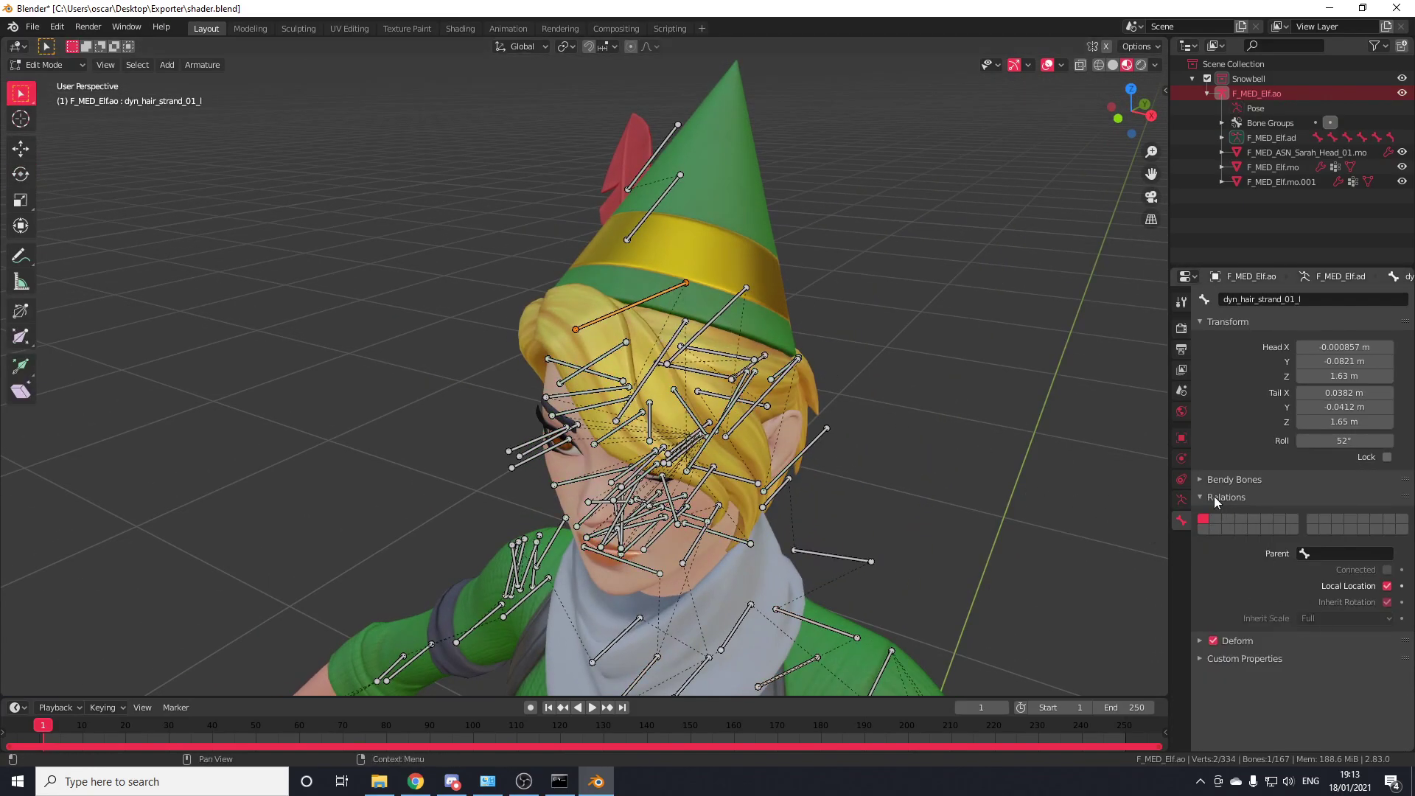
left_click(1303, 555)
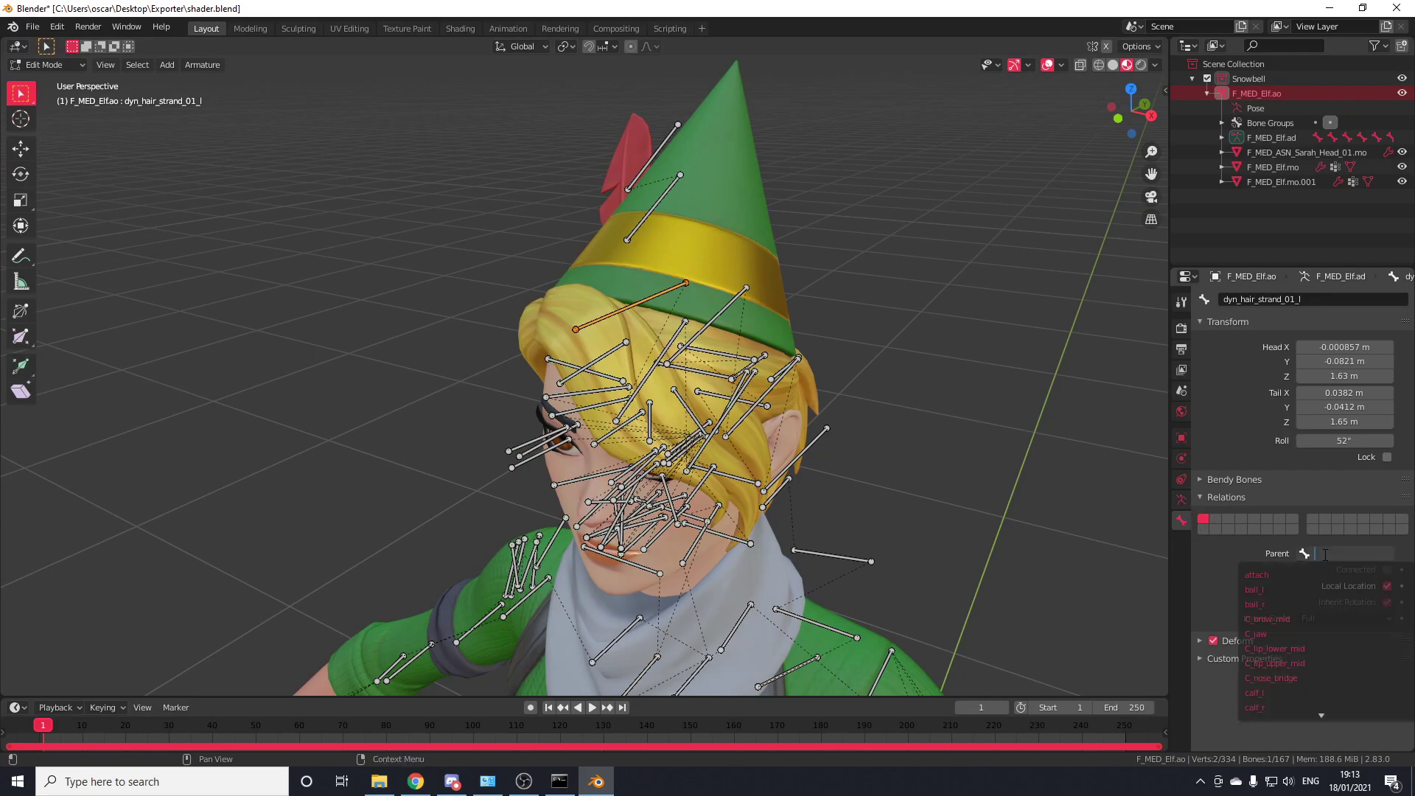
key("Escape")
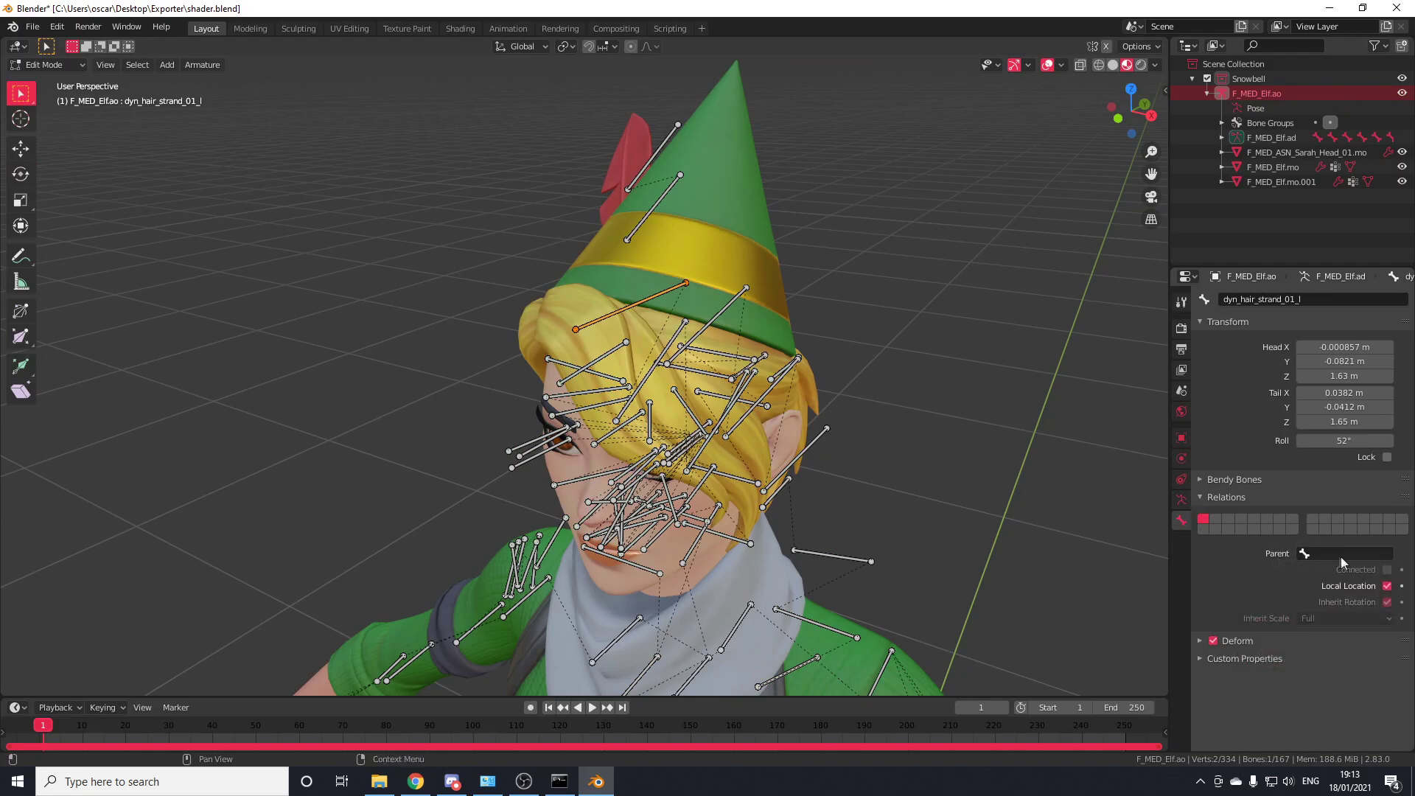
left_click(1341, 553)
type("h_He")
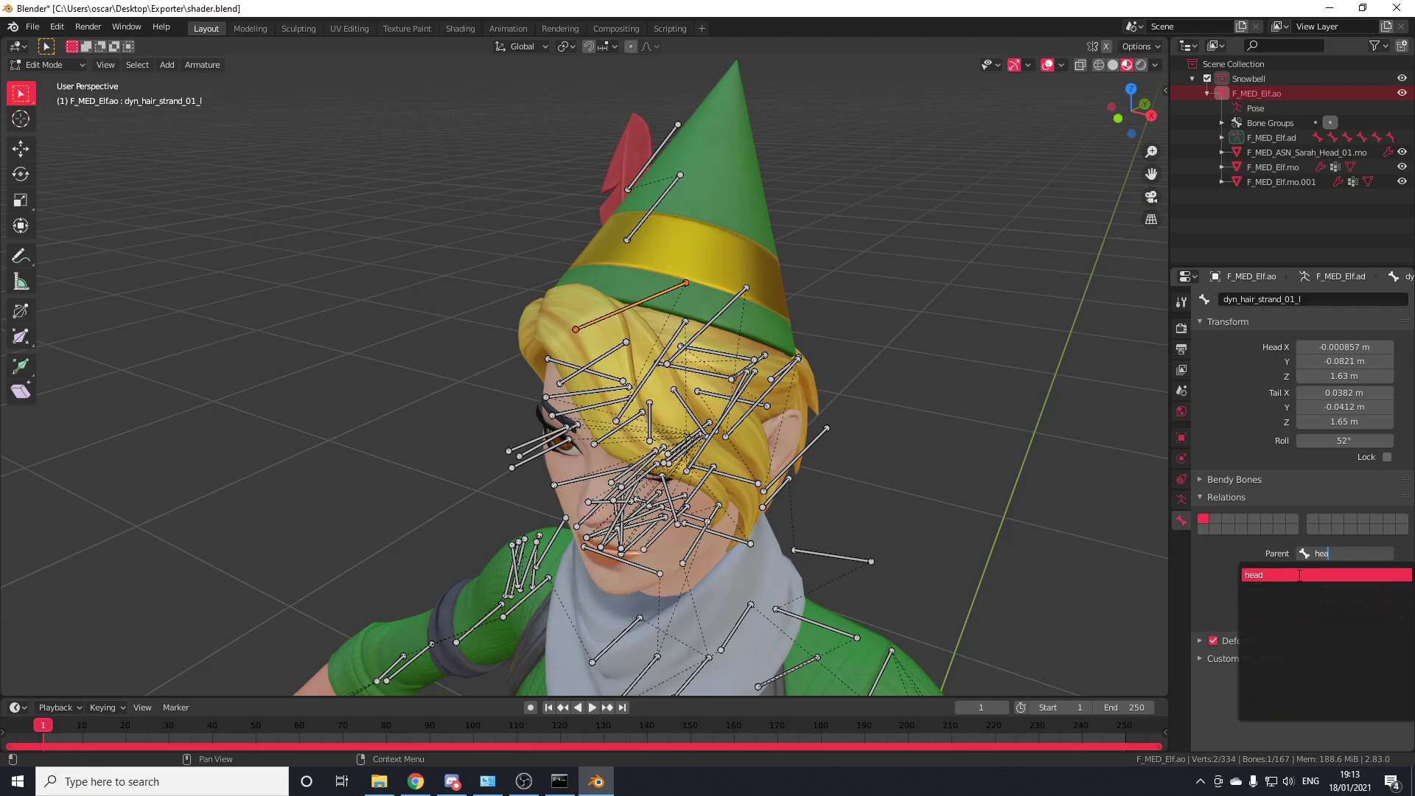
type("a")
left_click(1299, 575)
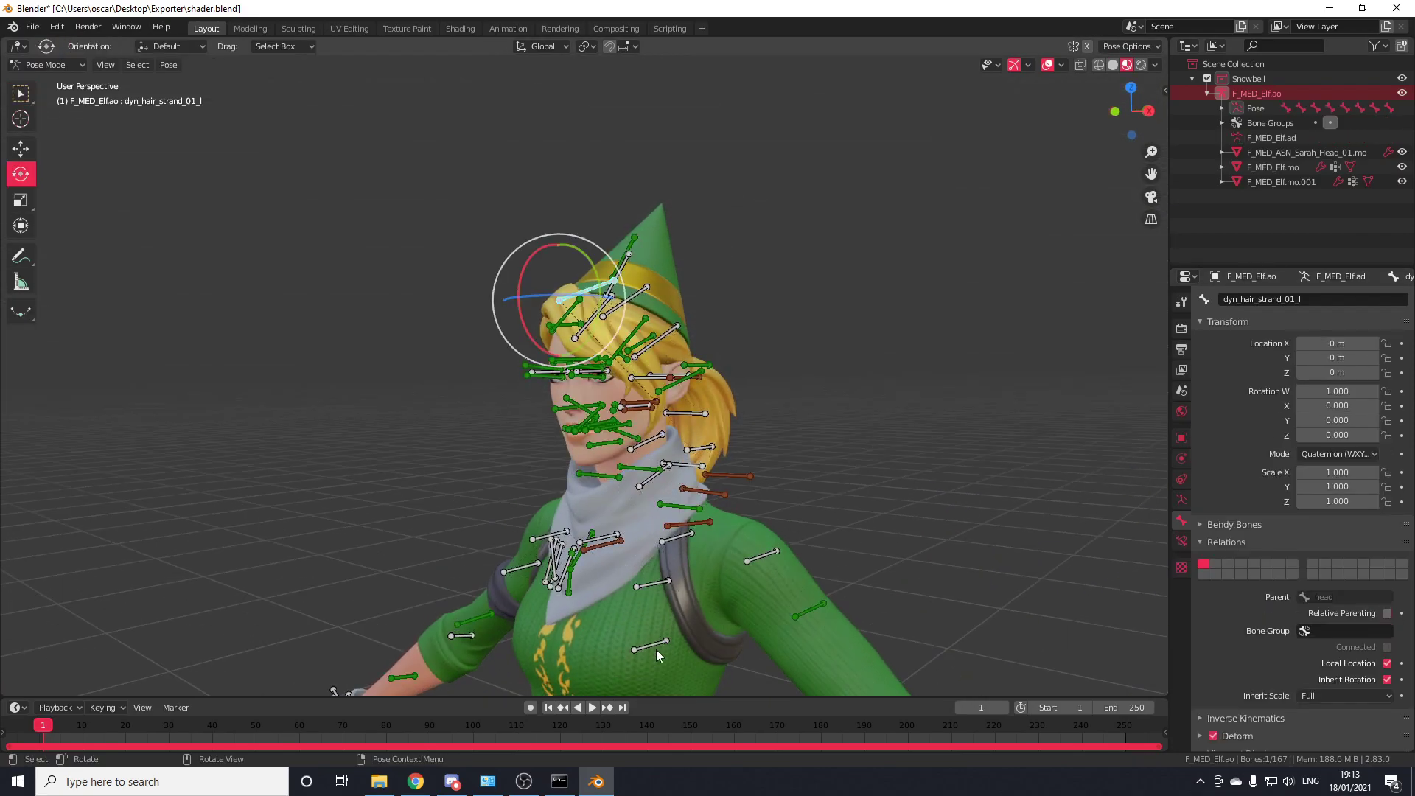
Test-rotate spine_04 in Pose Mode to look for hair and hat bones left behind, and undo the rotation.
left_click(609, 613)
left_click_drag(609, 613, 887, 427)
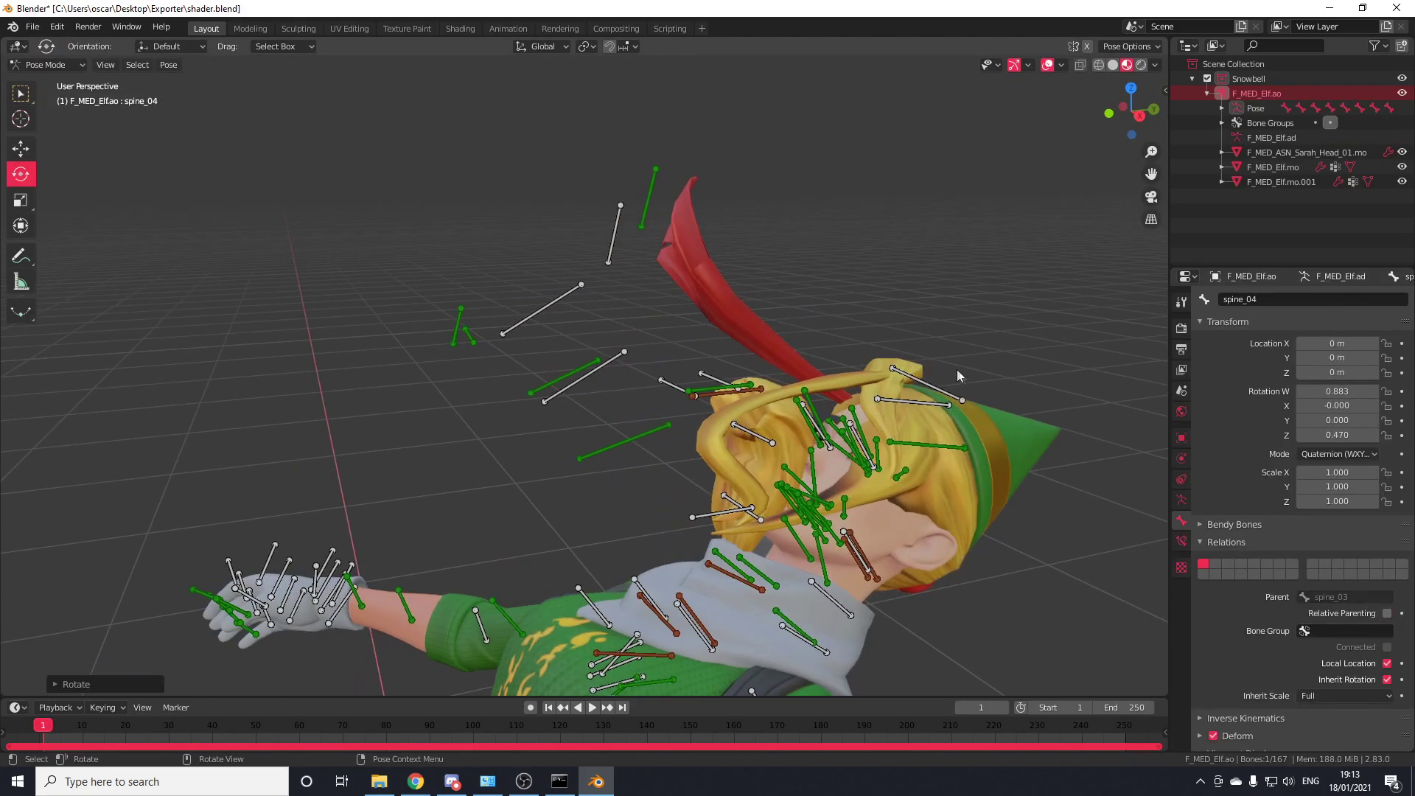
middle_click_drag(571, 346, 592, 248)
key("ctrl+z")
Select the dyn_lng_hair_01_l bone in Edit Mode and set its parent to head.
key("Tab")
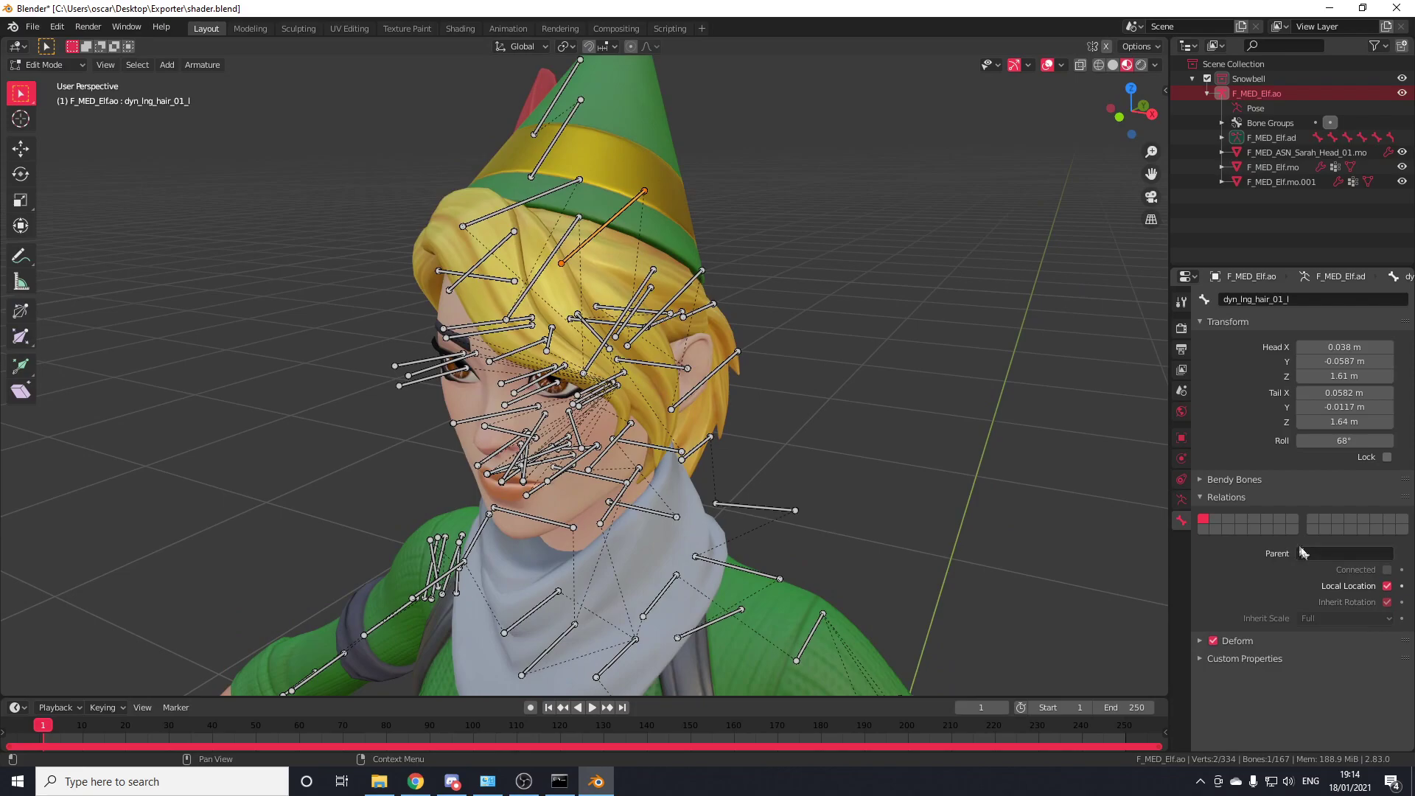
middle_click_drag(686, 387, 724, 393)
left_click(1345, 554)
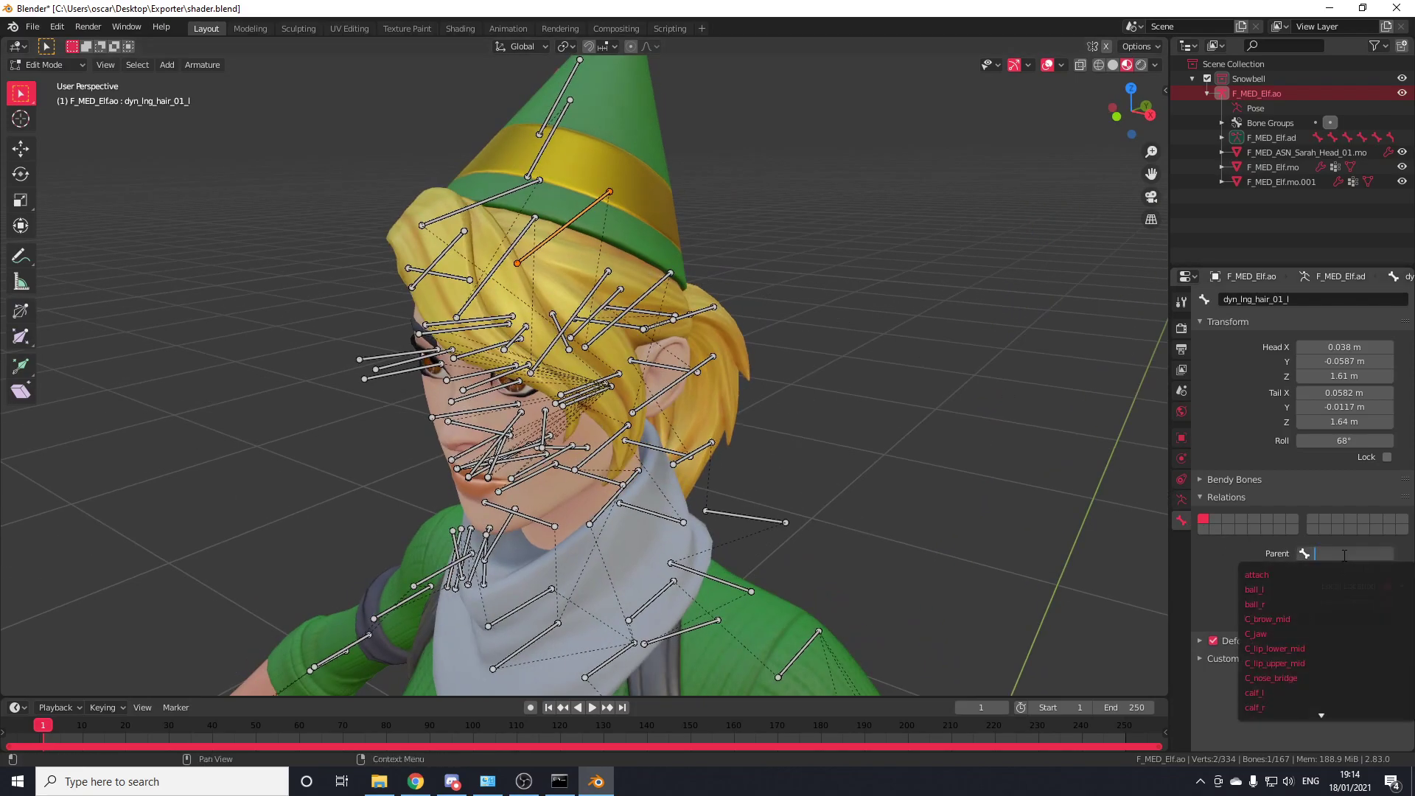
type("head")
left_click(1293, 578)
Select the dyn_feather_01 bone on the hat and set its parent to head.
scroll(730, 395, "down", 4)
middle_click_drag(686, 391, 780, 329)
scroll(780, 328, "up", 2)
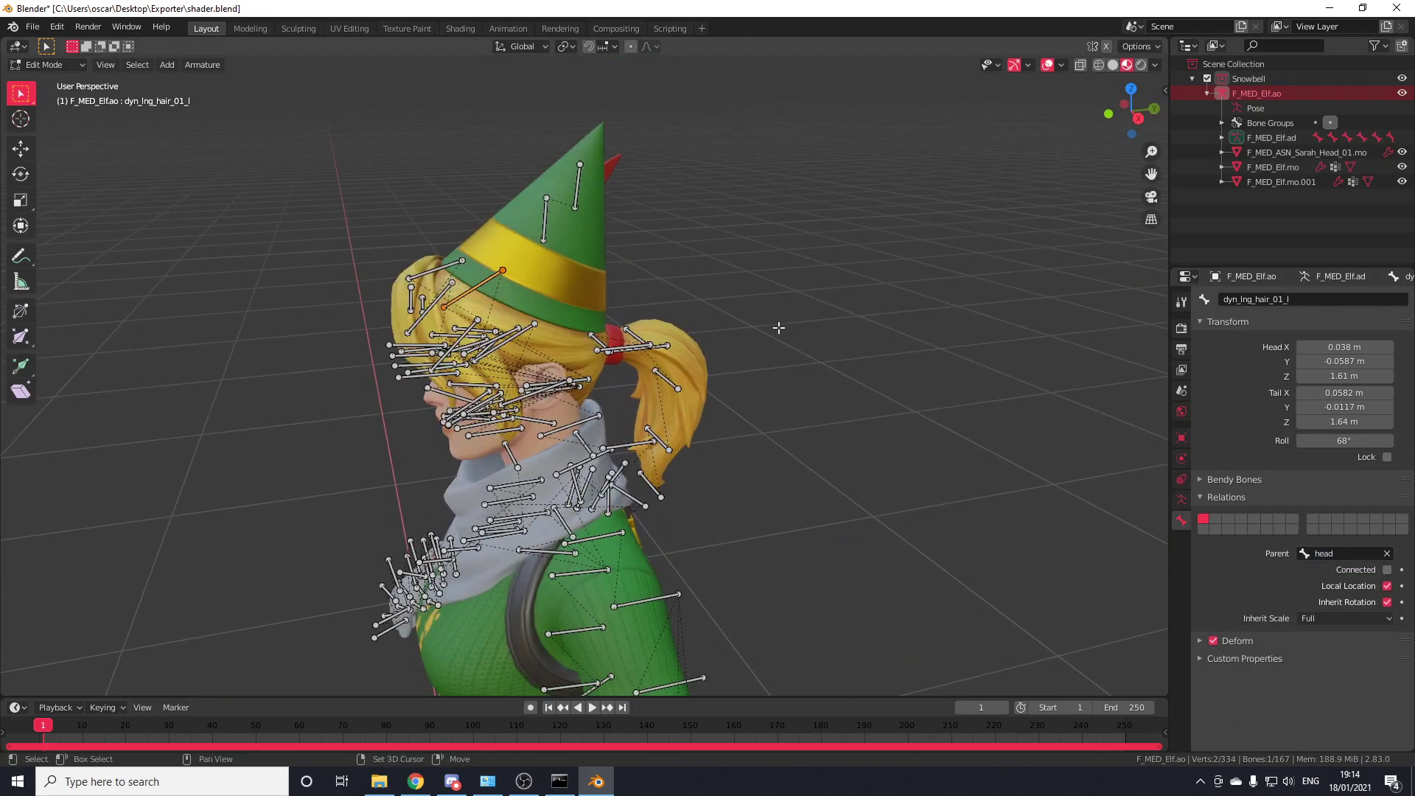
middle_click_drag(604, 308, 582, 258)
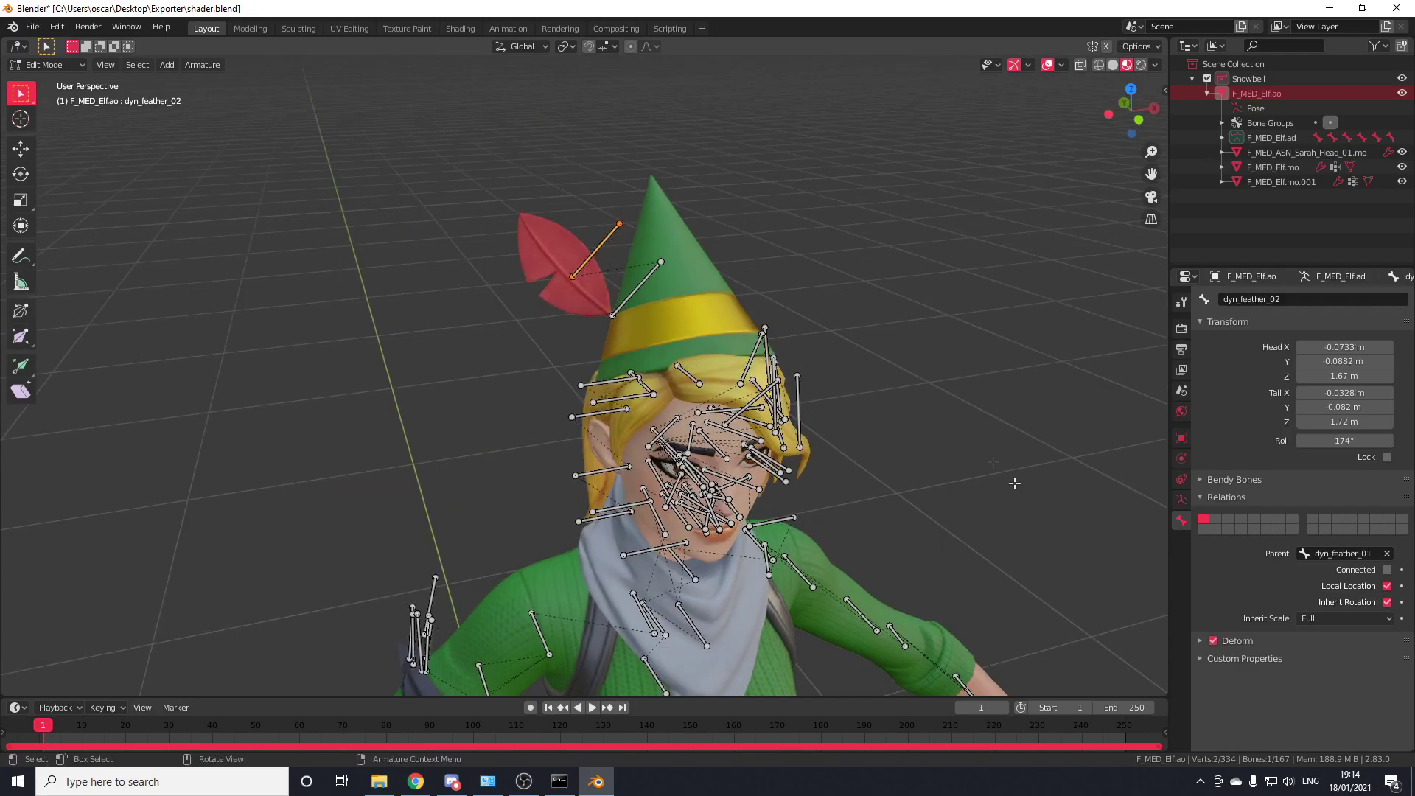
scroll(642, 282, "up", 2)
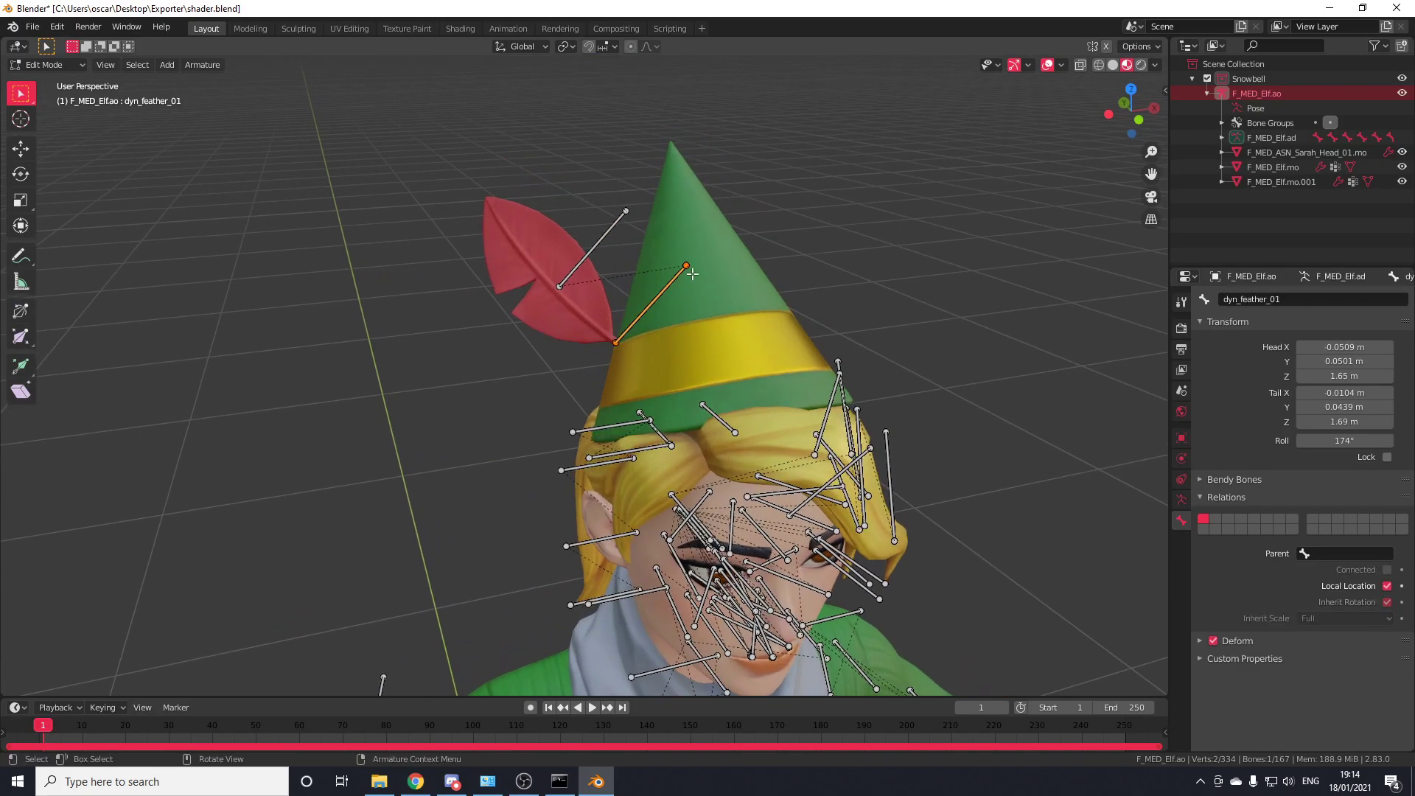
left_click(1333, 553)
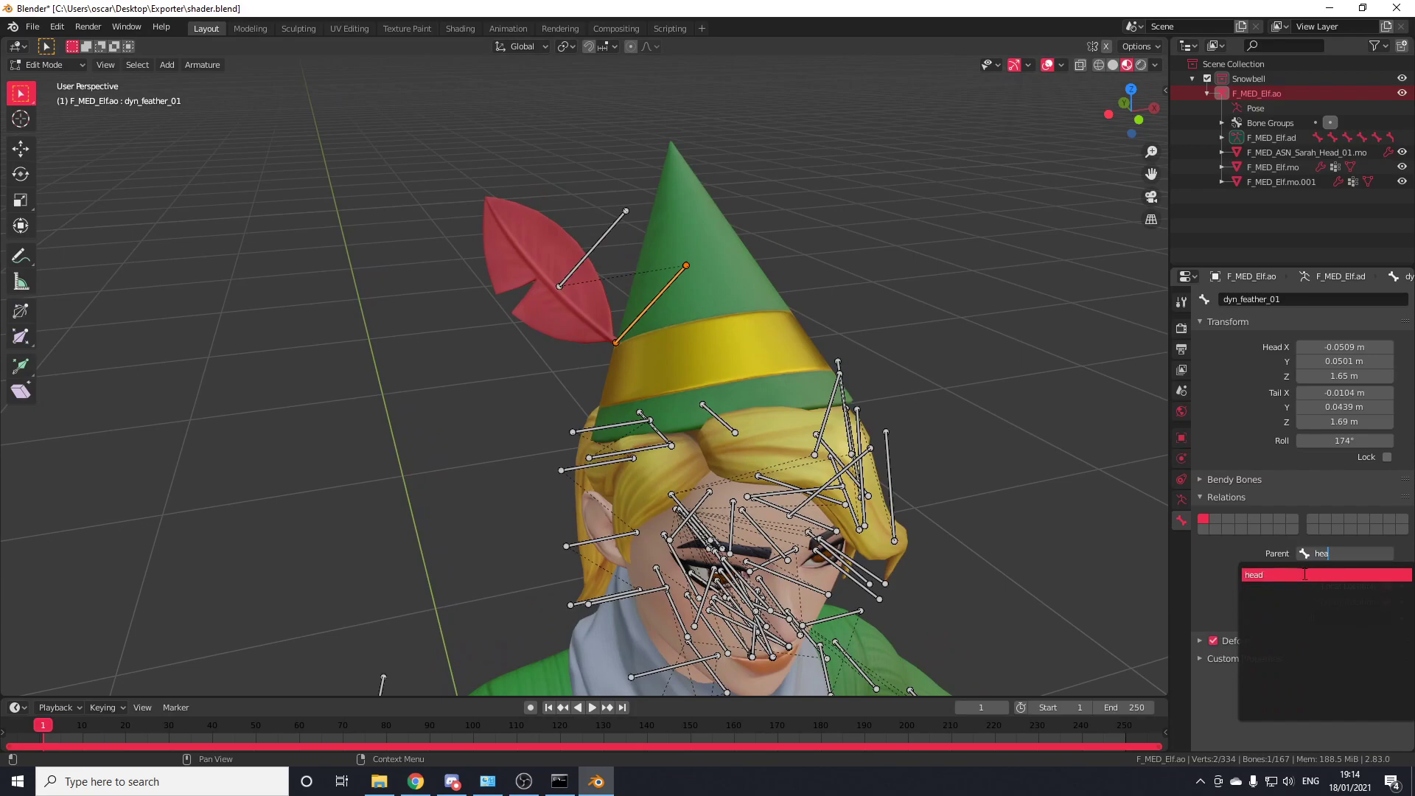
left_click(1305, 574)
Test-rotate a spine bone in Pose Mode to check the reparented feather and hair, and undo the rotation.
scroll(664, 258, "up", 3)
middle_click_drag(661, 239, 661, 300, "shift")
scroll(685, 332, "down", 5)
key("Tab")
scroll(700, 356, "down", 3)
middle_click_drag(712, 474, 694, 463)
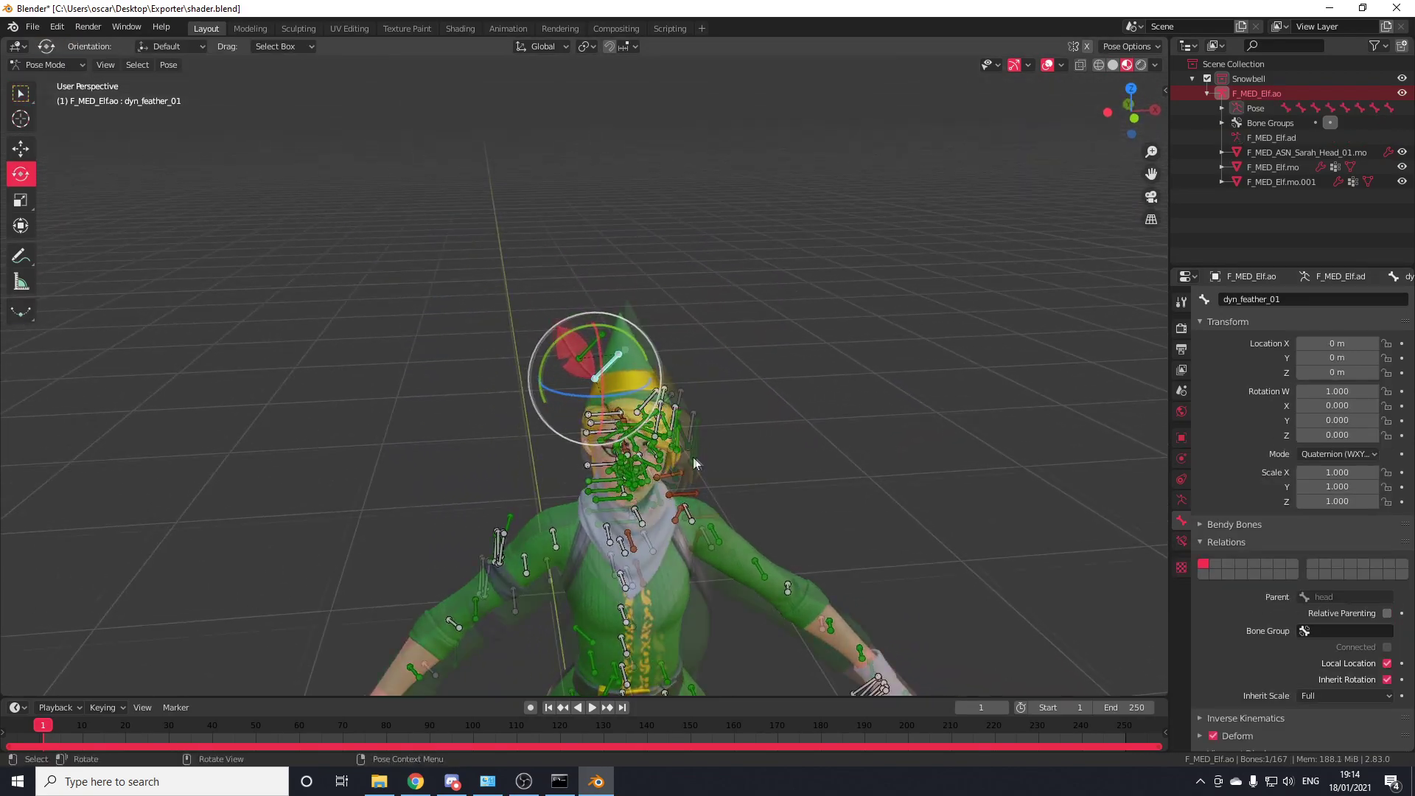
scroll(715, 398, "up", 3)
left_click_drag(633, 575, 737, 384)
key("ctrl+z")
middle_click_drag(889, 365, 741, 361)
Select the dyn_parent_pony bone at the ponytail's base in Edit Mode and set its parent to head.
key("Tab")
scroll(739, 361, "up", 5)
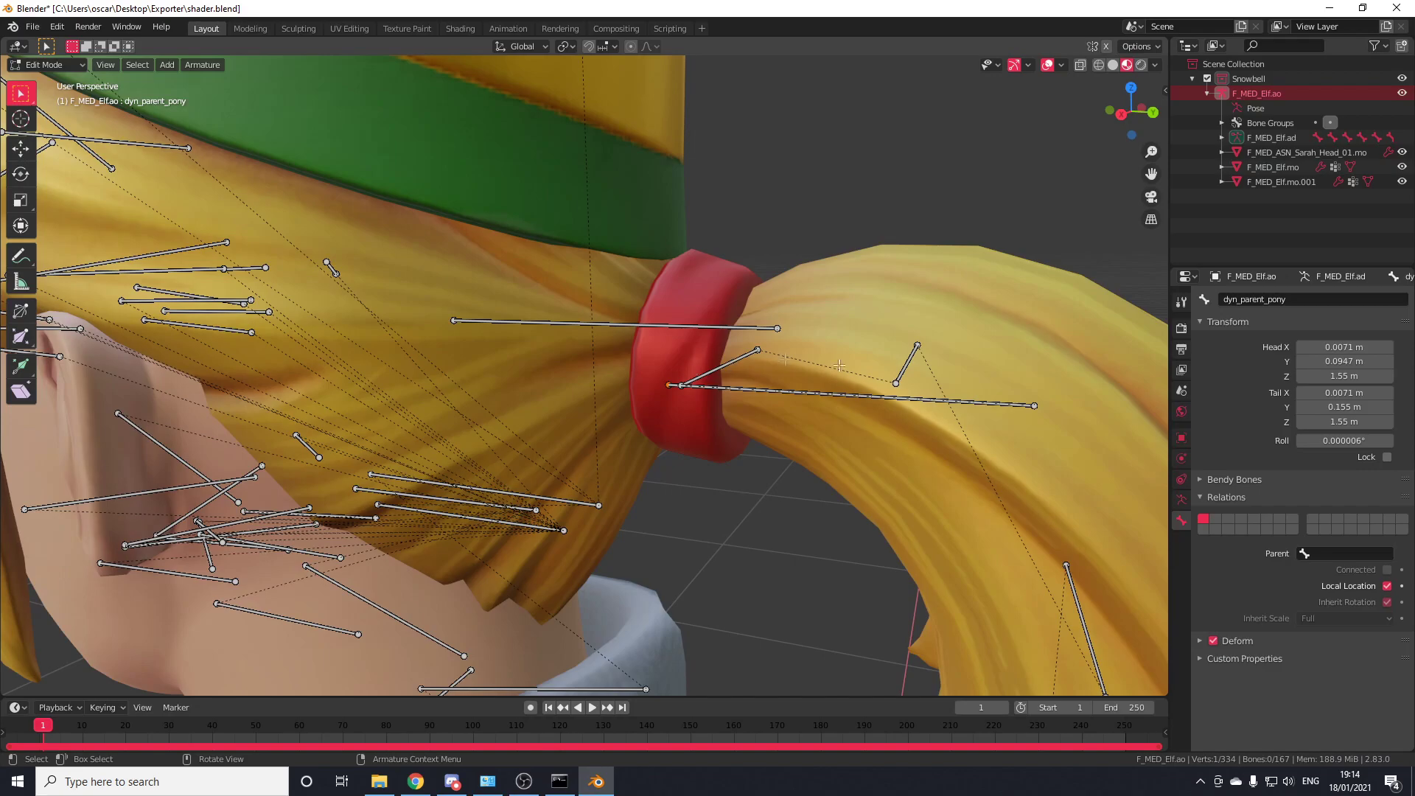
left_click(1304, 555)
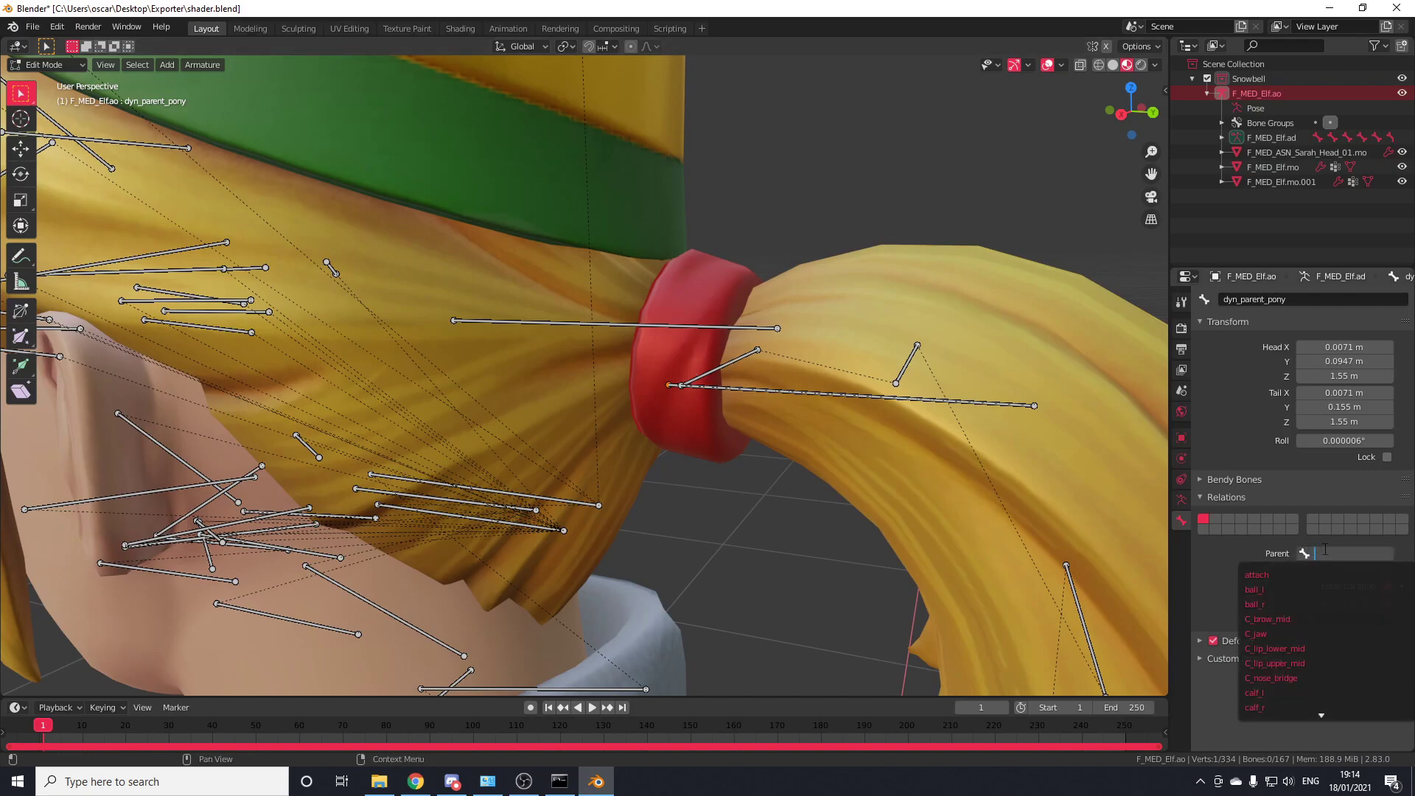
type("head")
left_click(1289, 572)
scroll(696, 476, "down", 8)
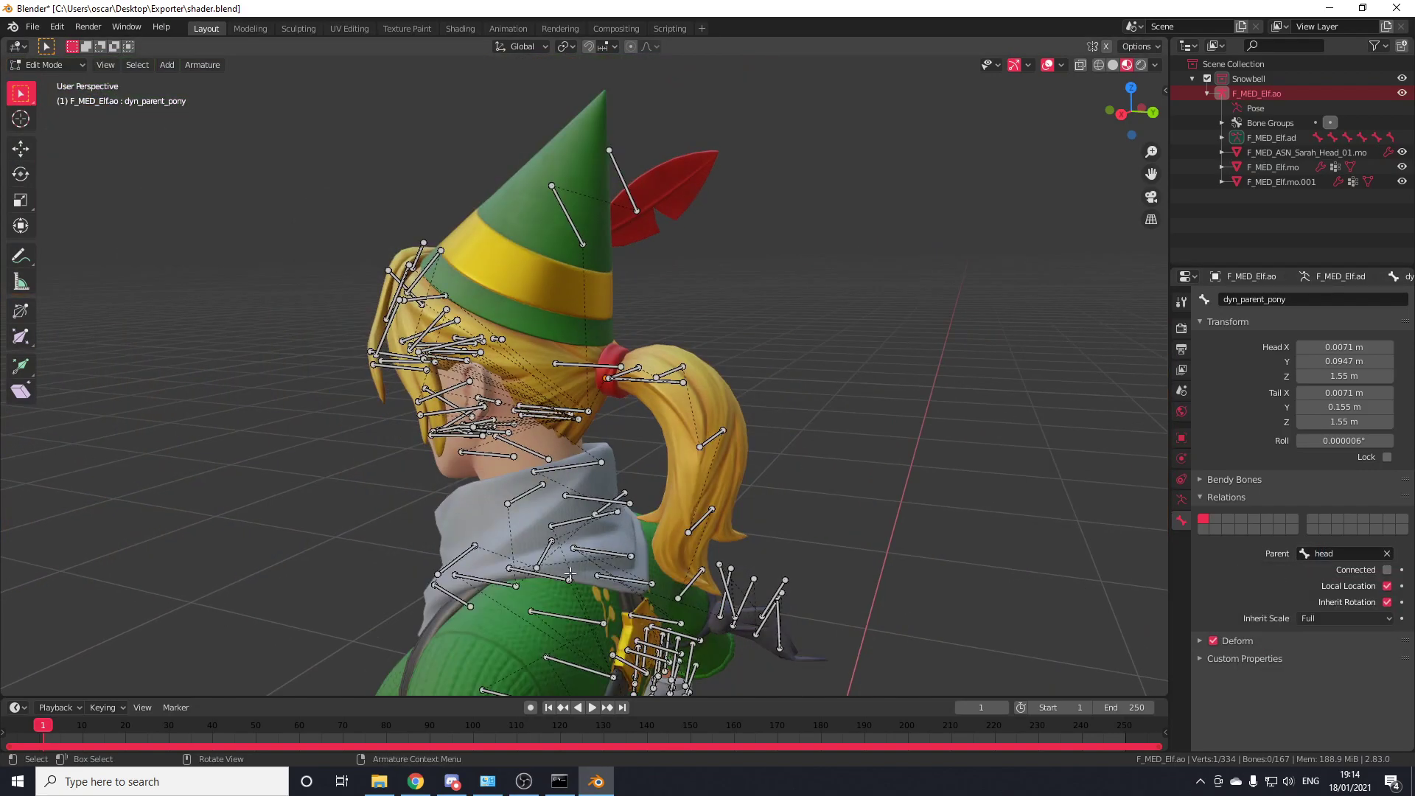
Test-rotate the spine_05 bone in Pose Mode to check the ponytail, and undo the rotation.
key("Tab")
left_click(579, 672)
scroll(579, 671, "down", 2)
middle_click_drag(580, 672, 517, 666)
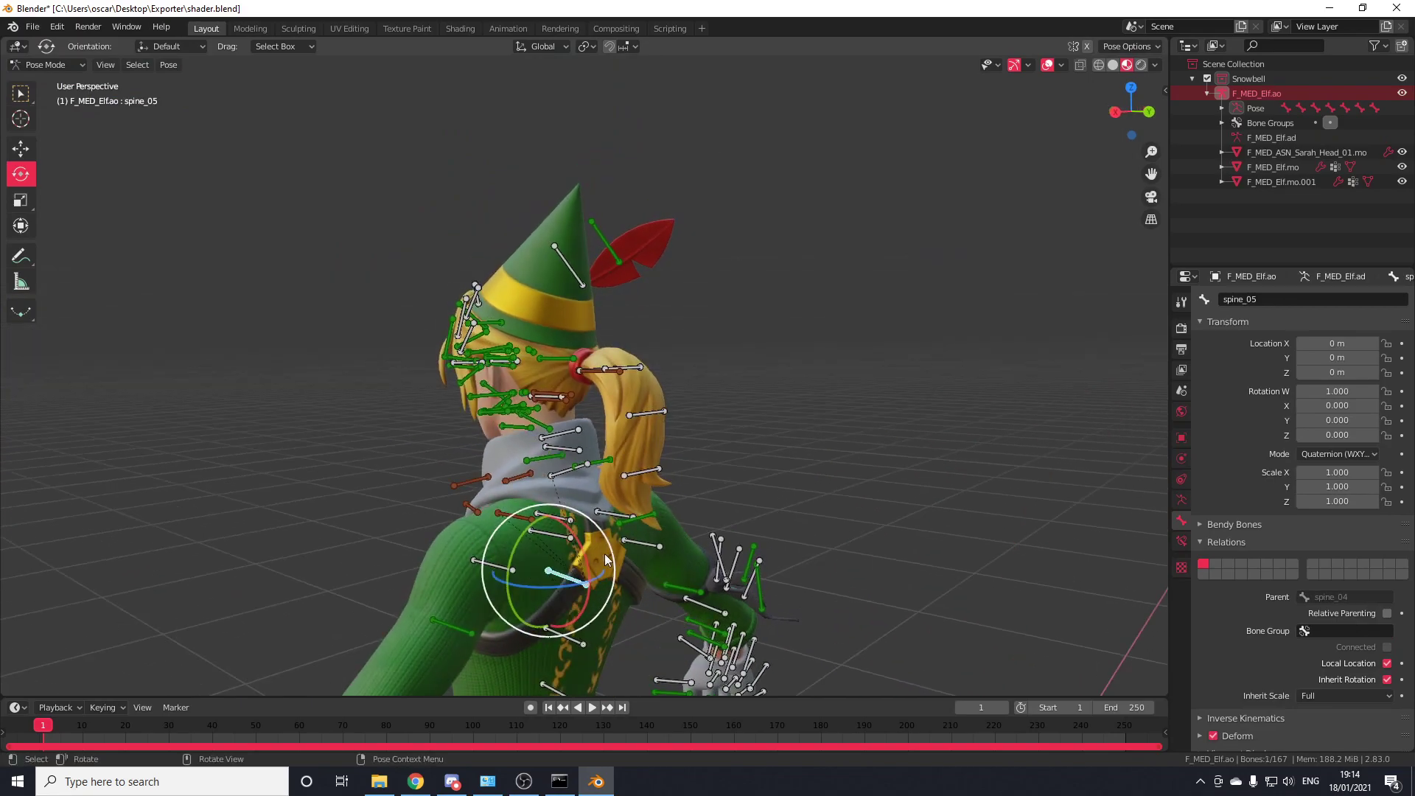
mouse_move(586, 532)
left_mouse_down()
mouse_move(553, 486)
mouse_move(566, 424)
mouse_move(632, 575)
mouse_move(533, 411)
mouse_move(577, 526)
left_mouse_up()
key("ctrl+z")
Rotate spine_05 freely from the front to check the whole head rig, and undo the rotation.
middle_click_drag(509, 520, 707, 533)
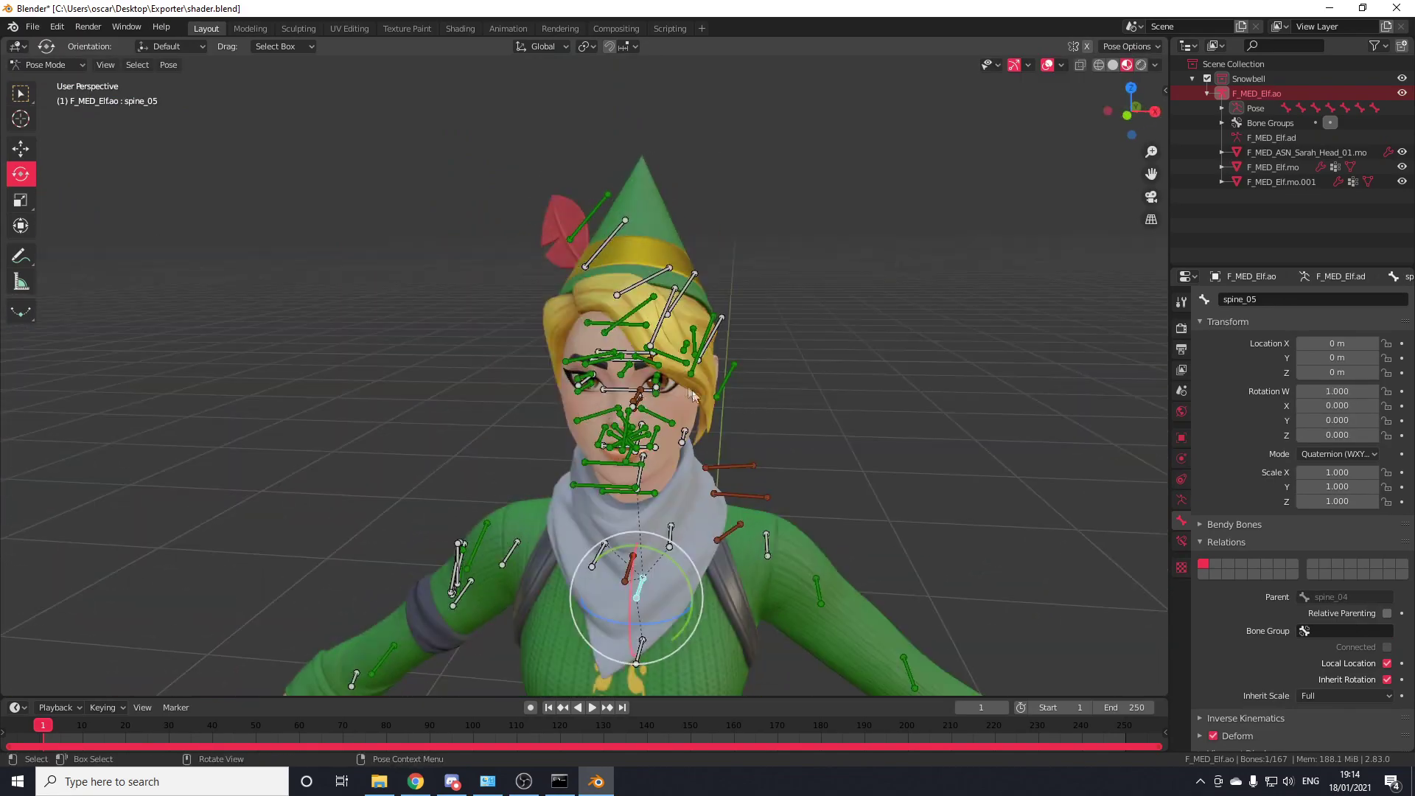
scroll(705, 535, "down", 3)
key("r")
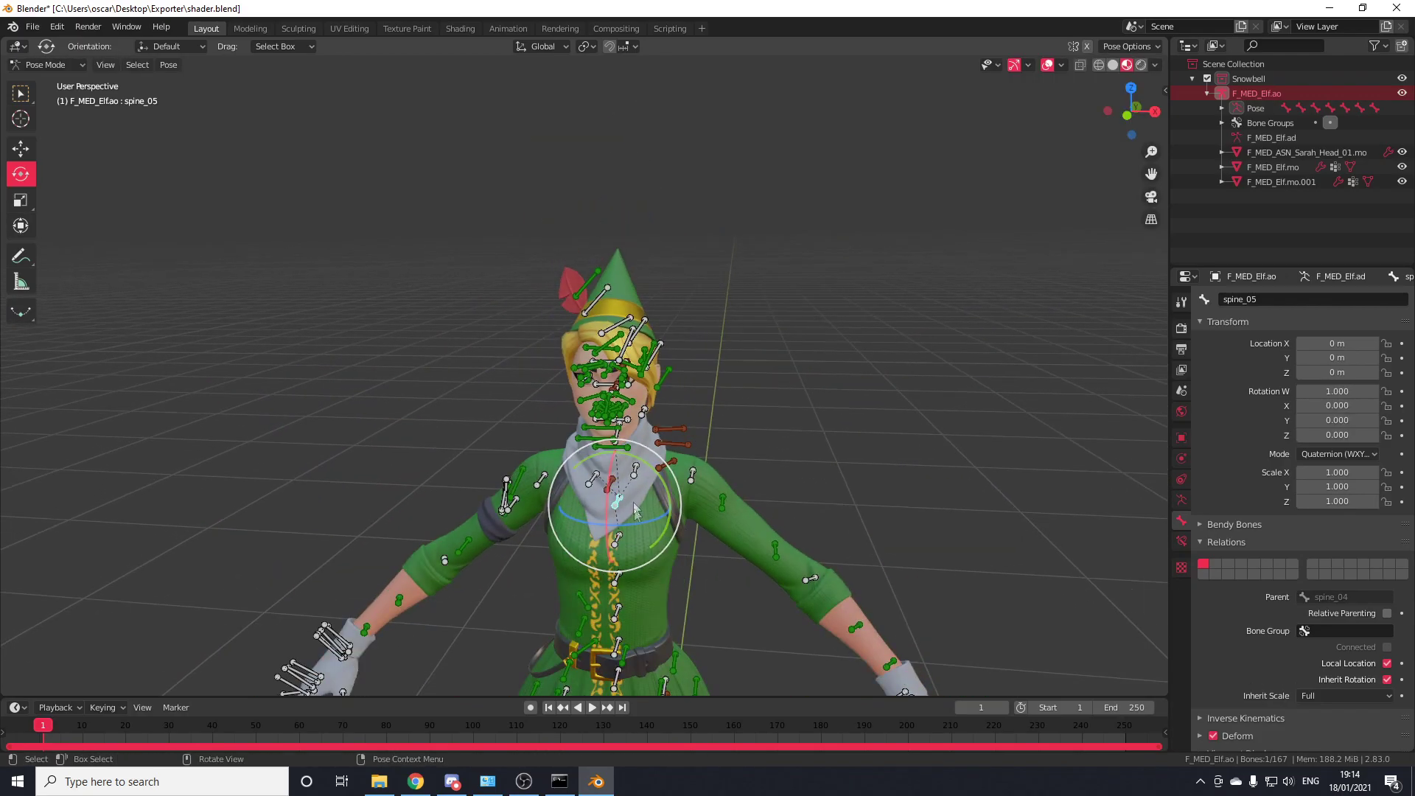
key("r")
left_click(655, 432)
key("ctrl+z")
Hide the viewport overlays and return the armature from Pose Mode to Object Mode.
scroll(656, 432, "down", 3)
middle_click_drag(660, 434, 748, 339)
left_click(1048, 65)
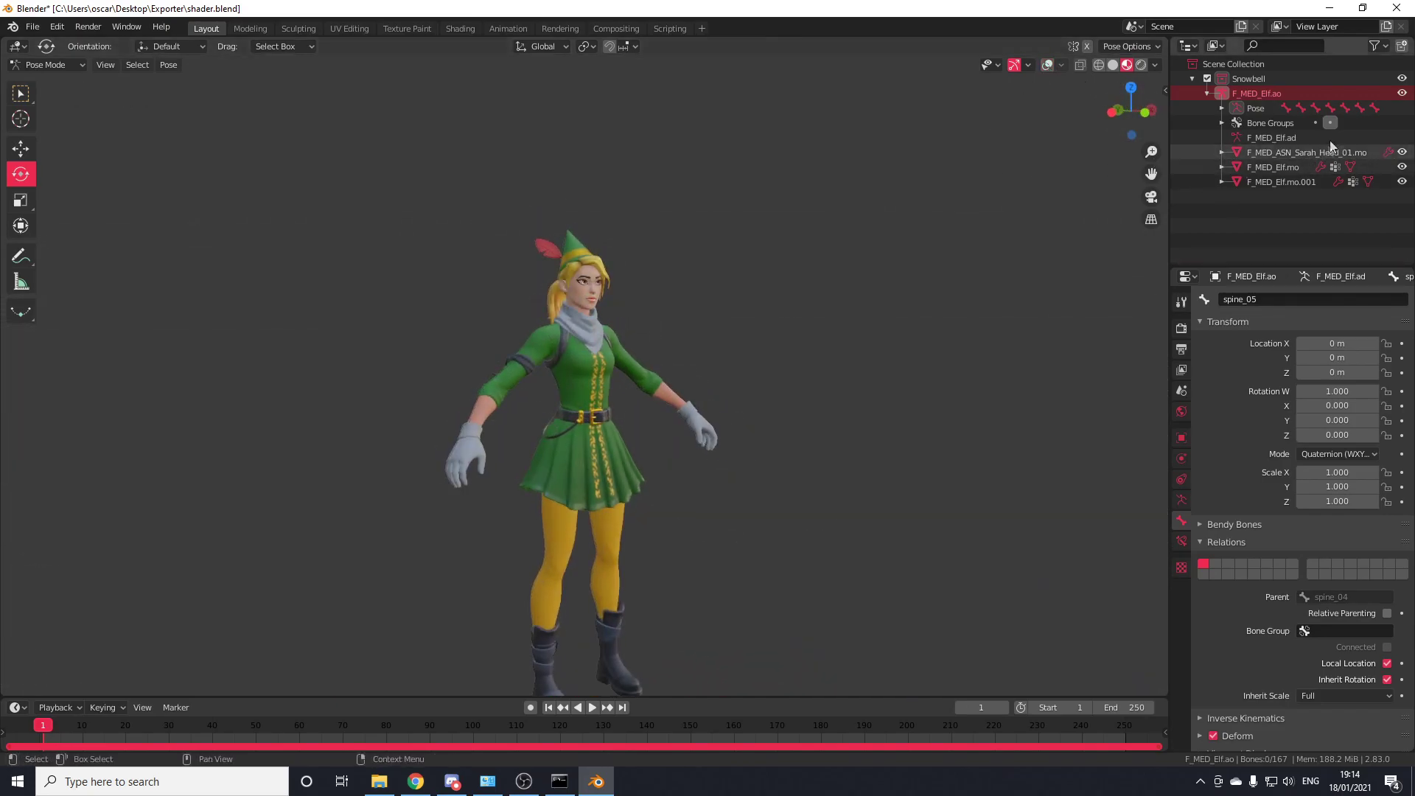
left_click(1243, 104)
Examine the finished textured character from the front and the sides.
scroll(931, 191, "up", 3)
middle_click_drag(760, 127, 564, 268)
scroll(930, 206, "down", 2)
scroll(927, 227, "up", 2)
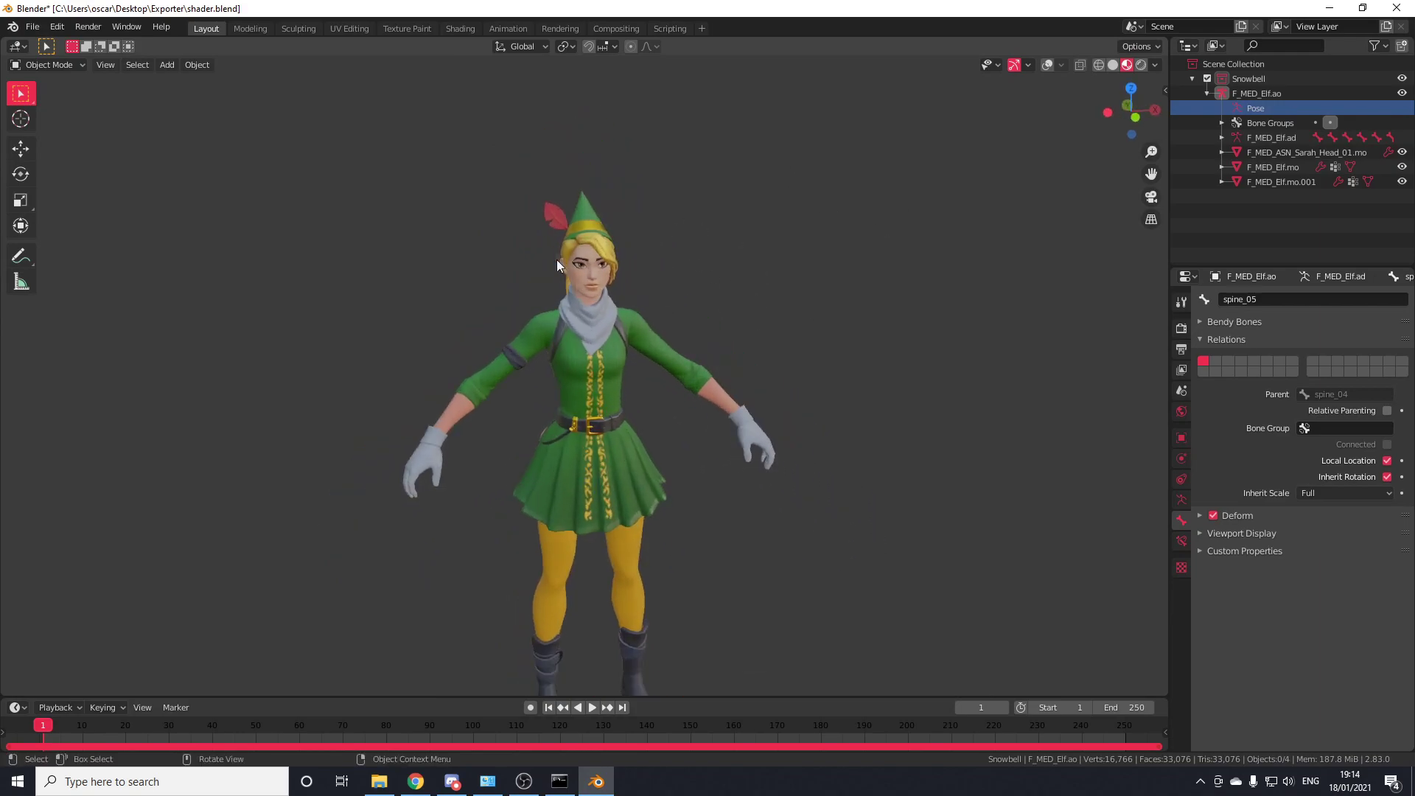
scroll(649, 277, "down", 1)
middle_click_drag(682, 281, 727, 297)
scroll(687, 319, "down", 1)
scroll(727, 296, "up", 3)
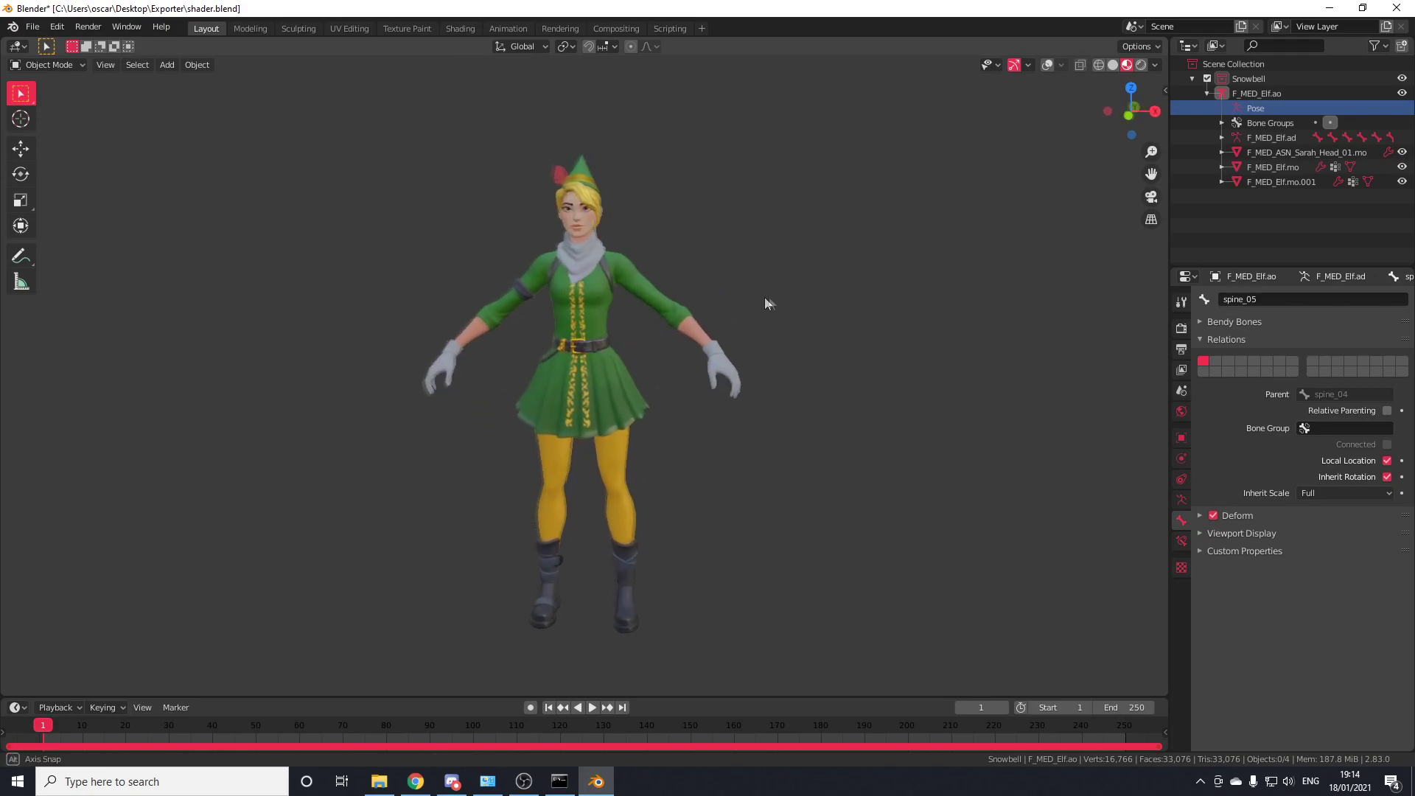
left_click_drag(1131, 88, 1046, 162)
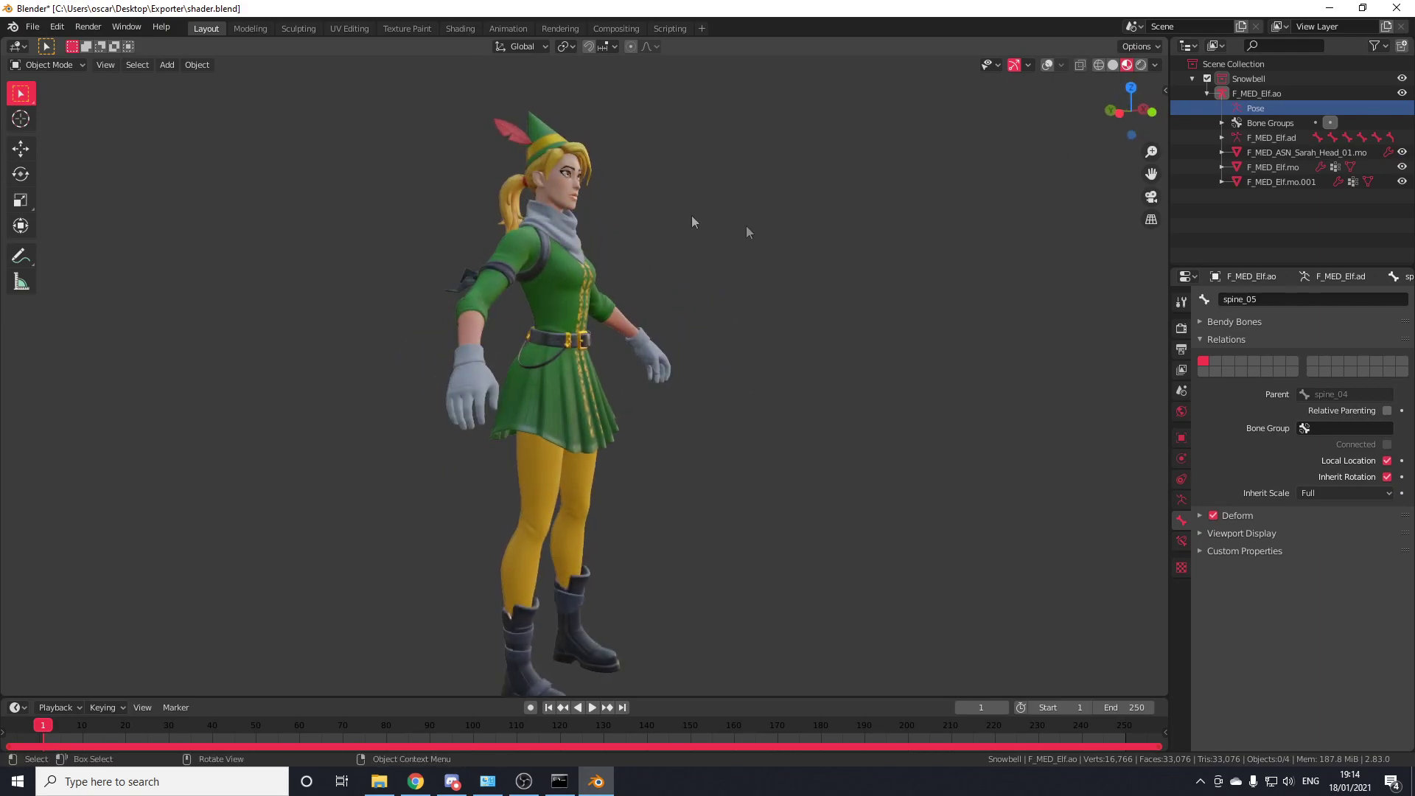
middle_click_drag(747, 227, 825, 262)
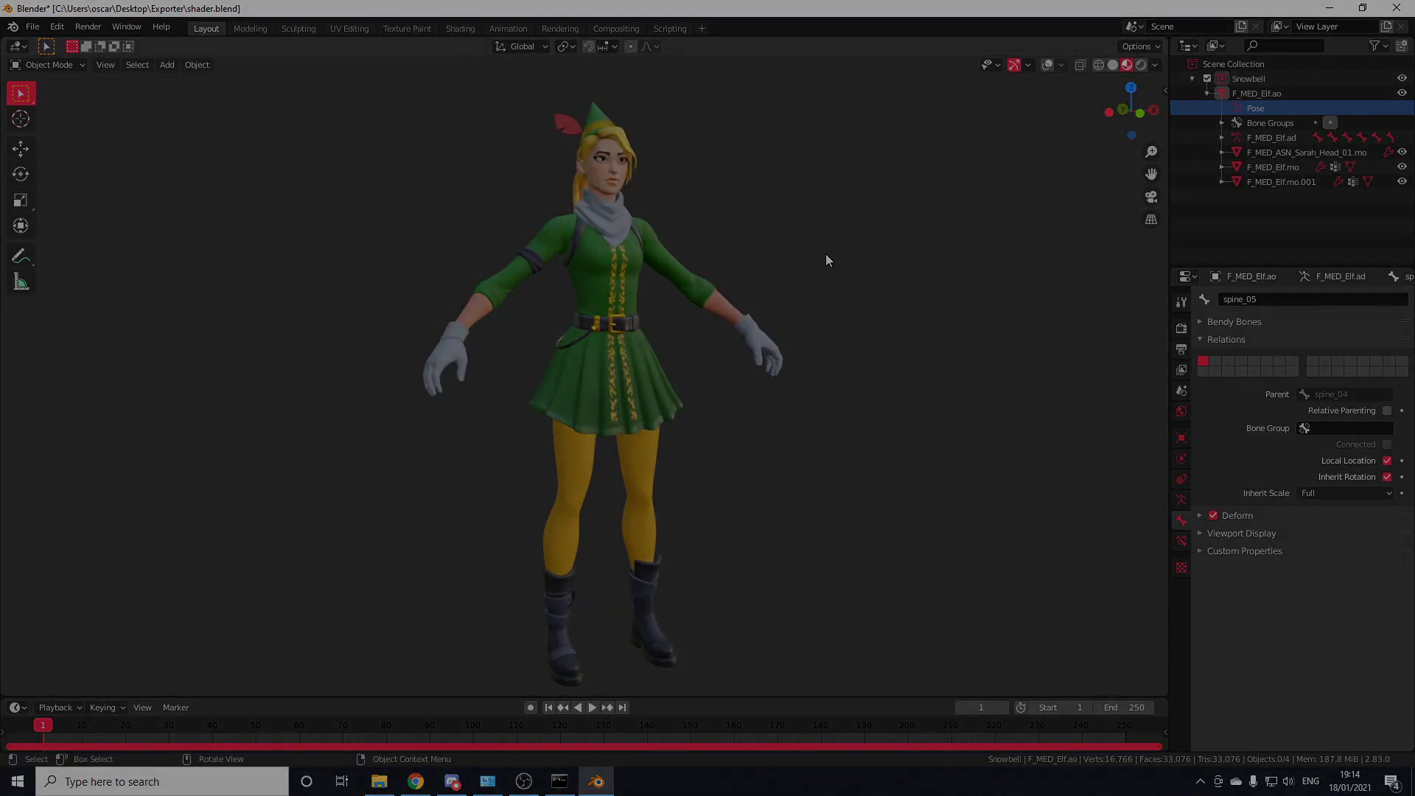